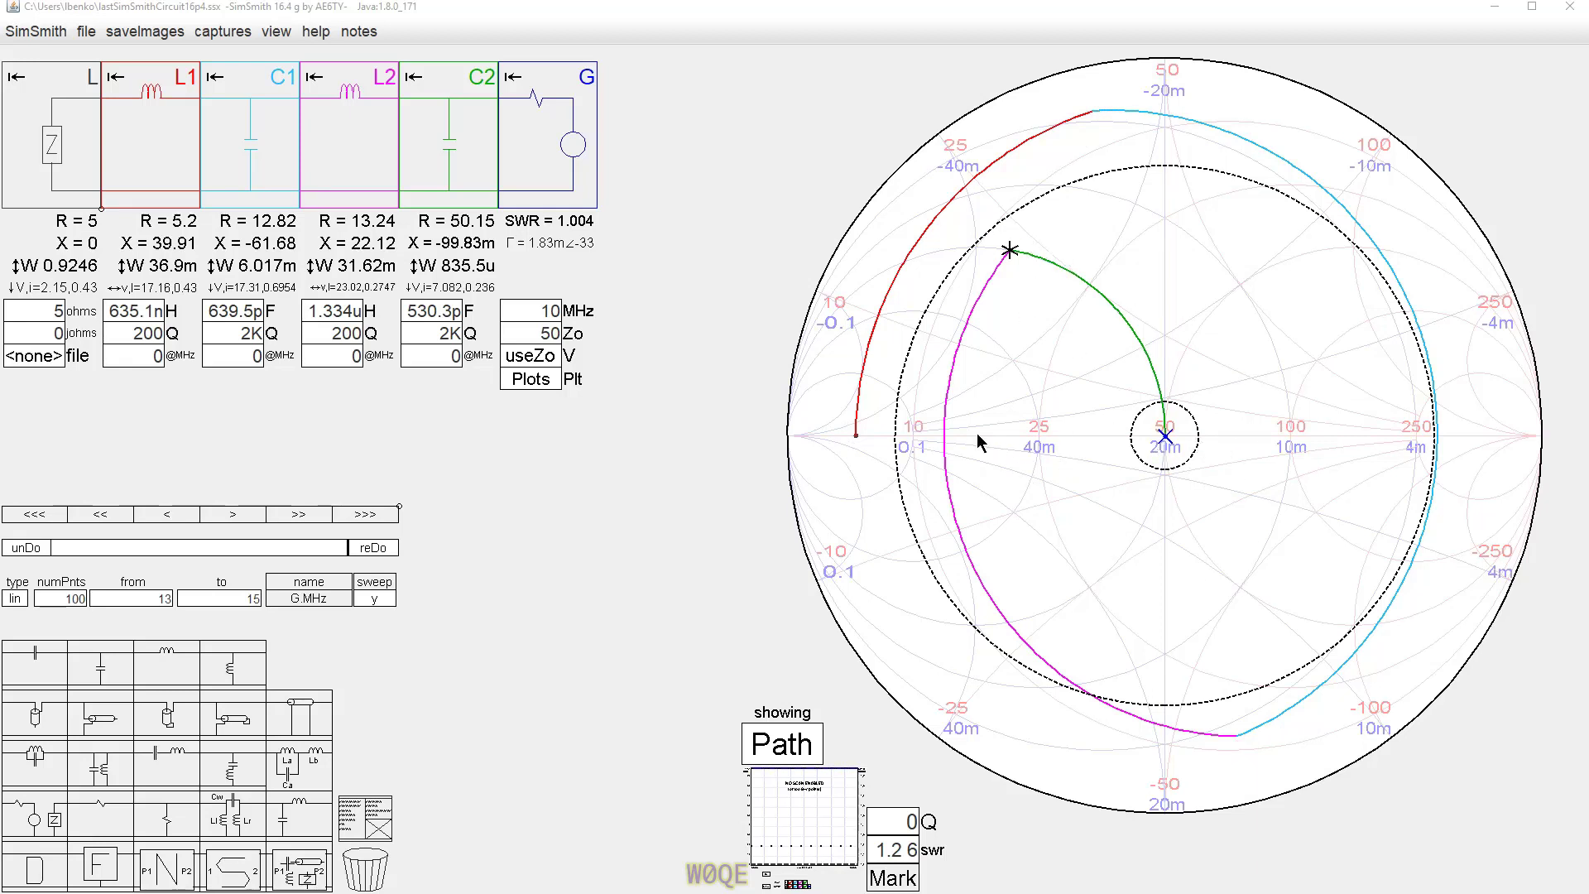
Step: Add a Zcen variable to the generator's V list so Zcen appears at 60, recentring the chart
click(538, 358)
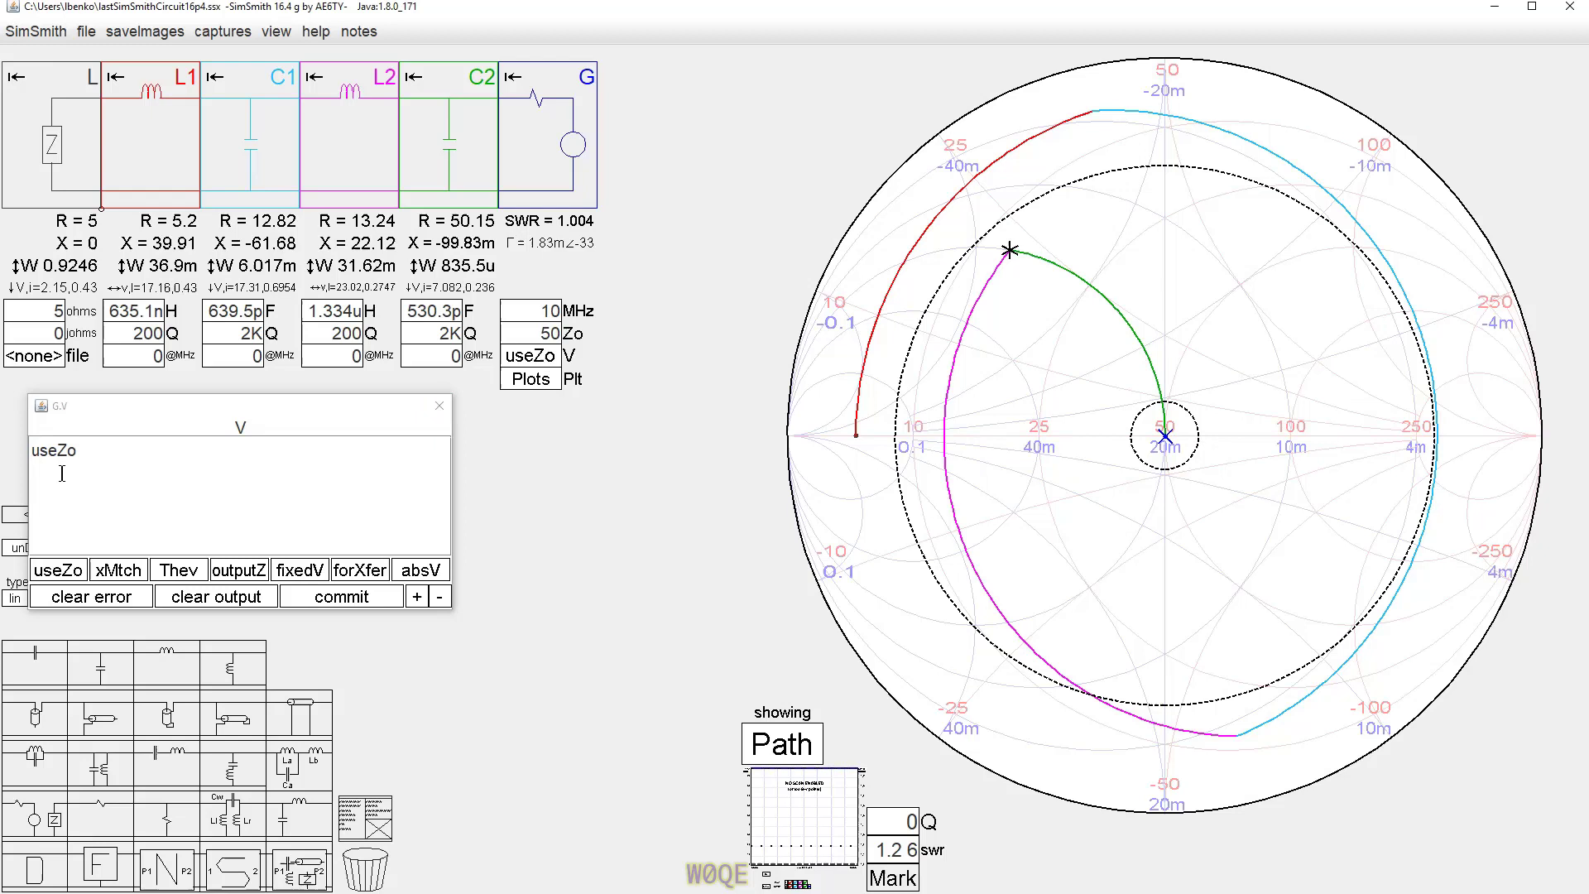
click(440, 406)
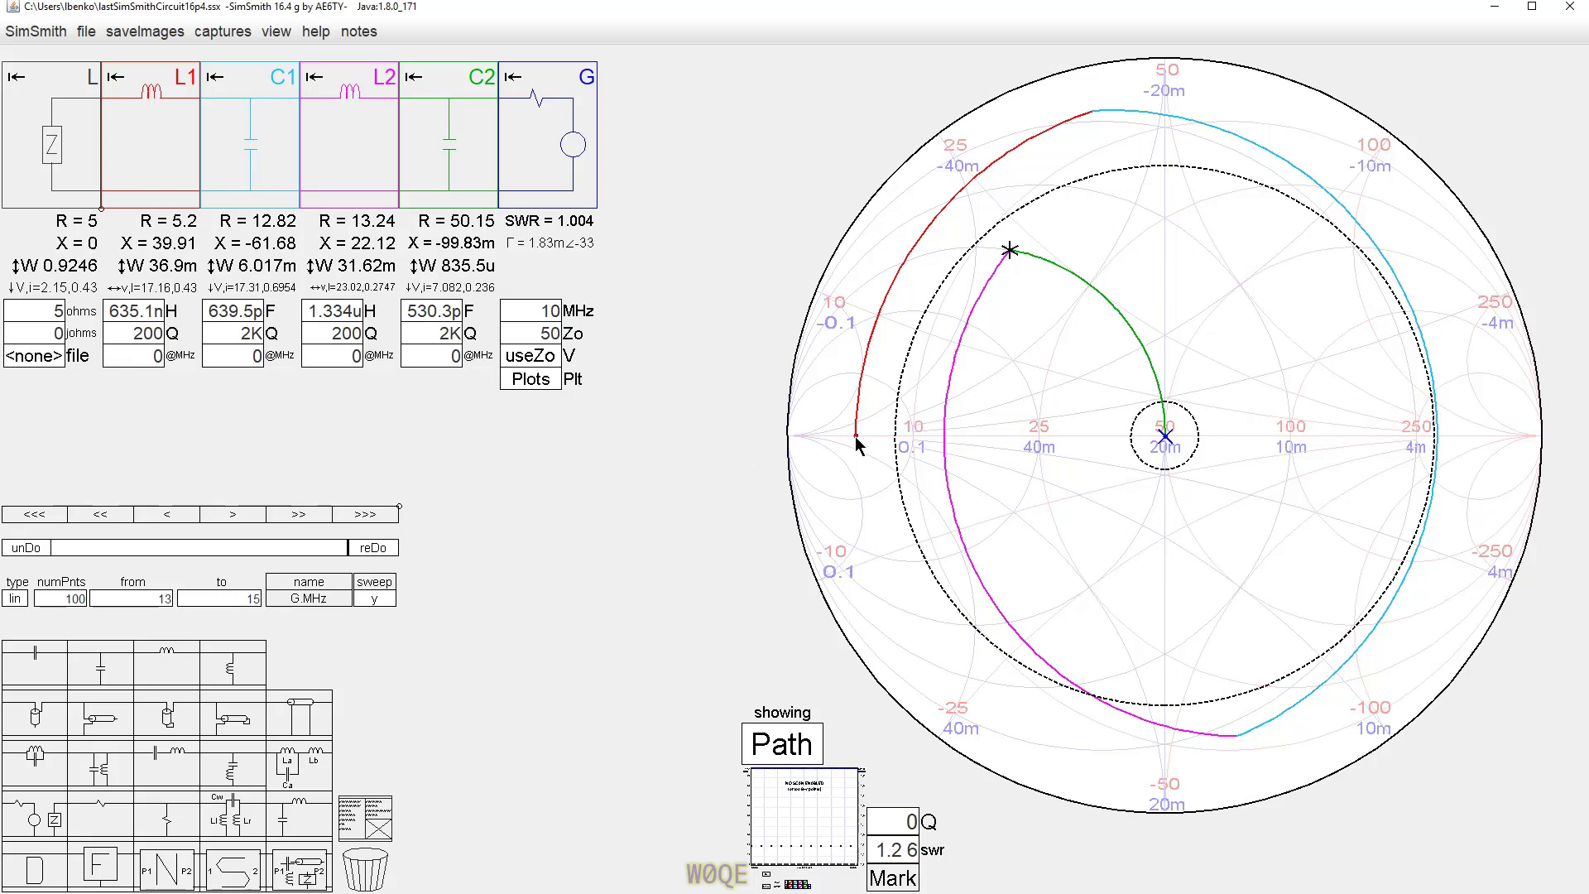
click(527, 362)
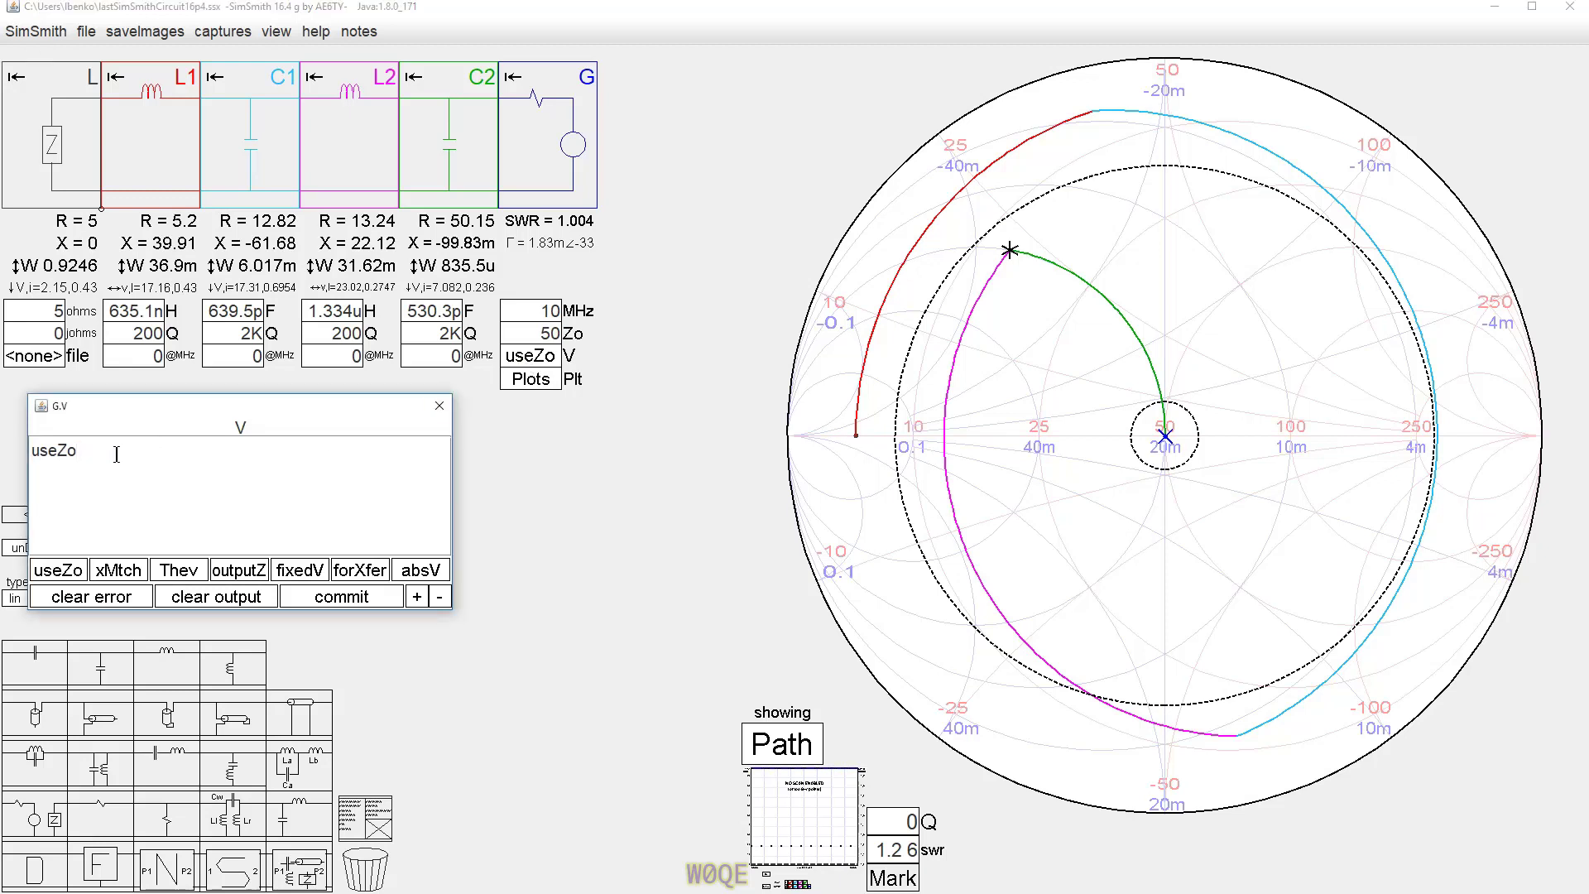
text(; )
text(Zcen)
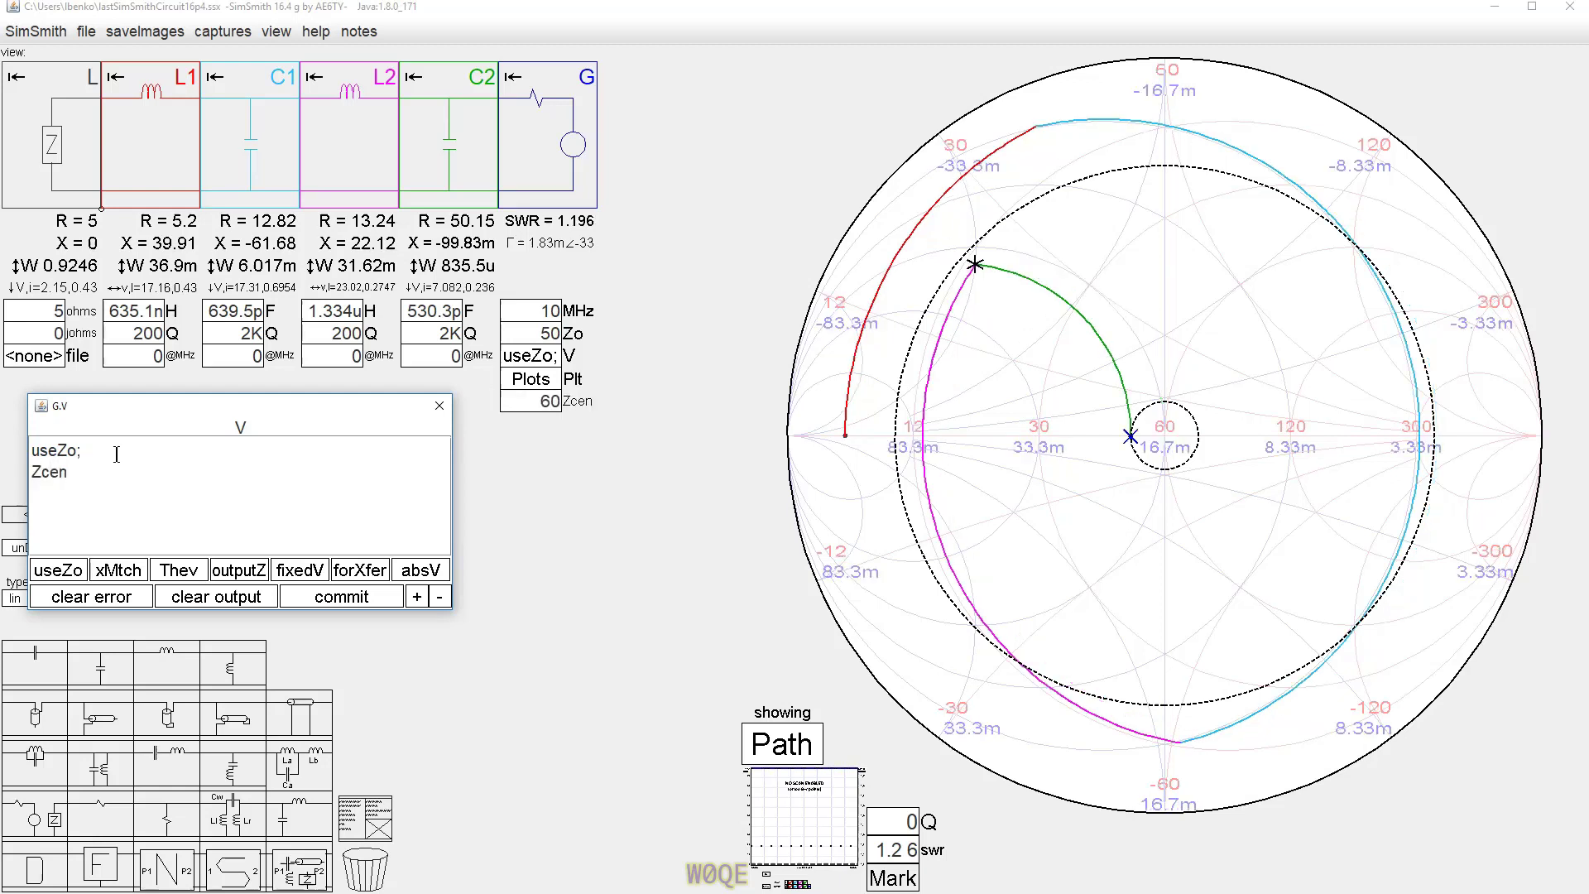
text(;)
click(325, 598)
click(339, 594)
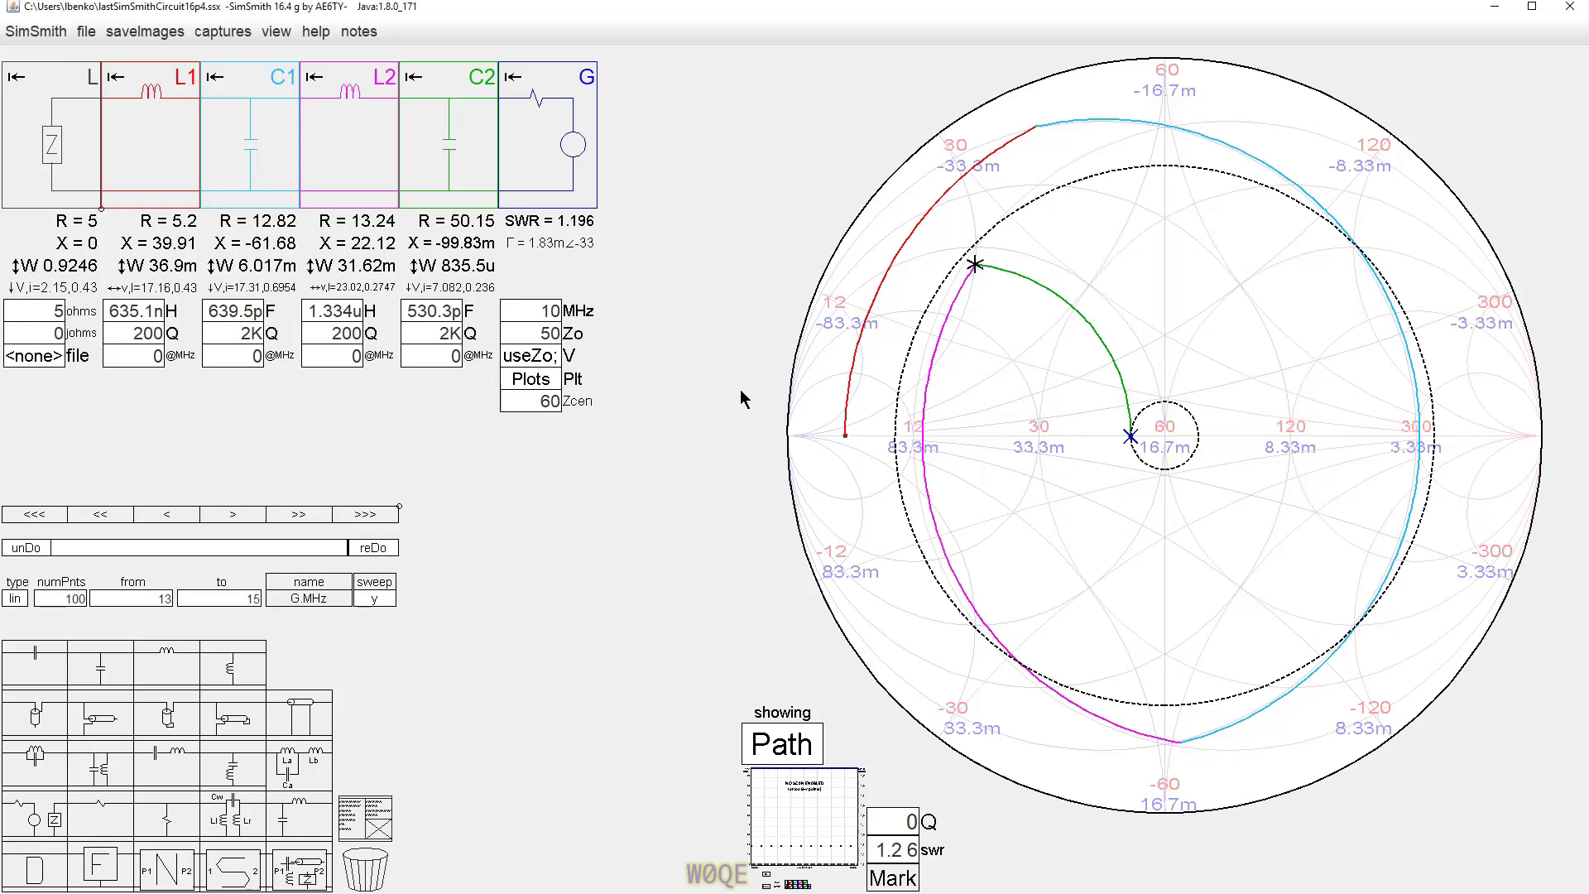
Step: Set Zcen to 50 to recentre the chart on 50 ohms
click(530, 401)
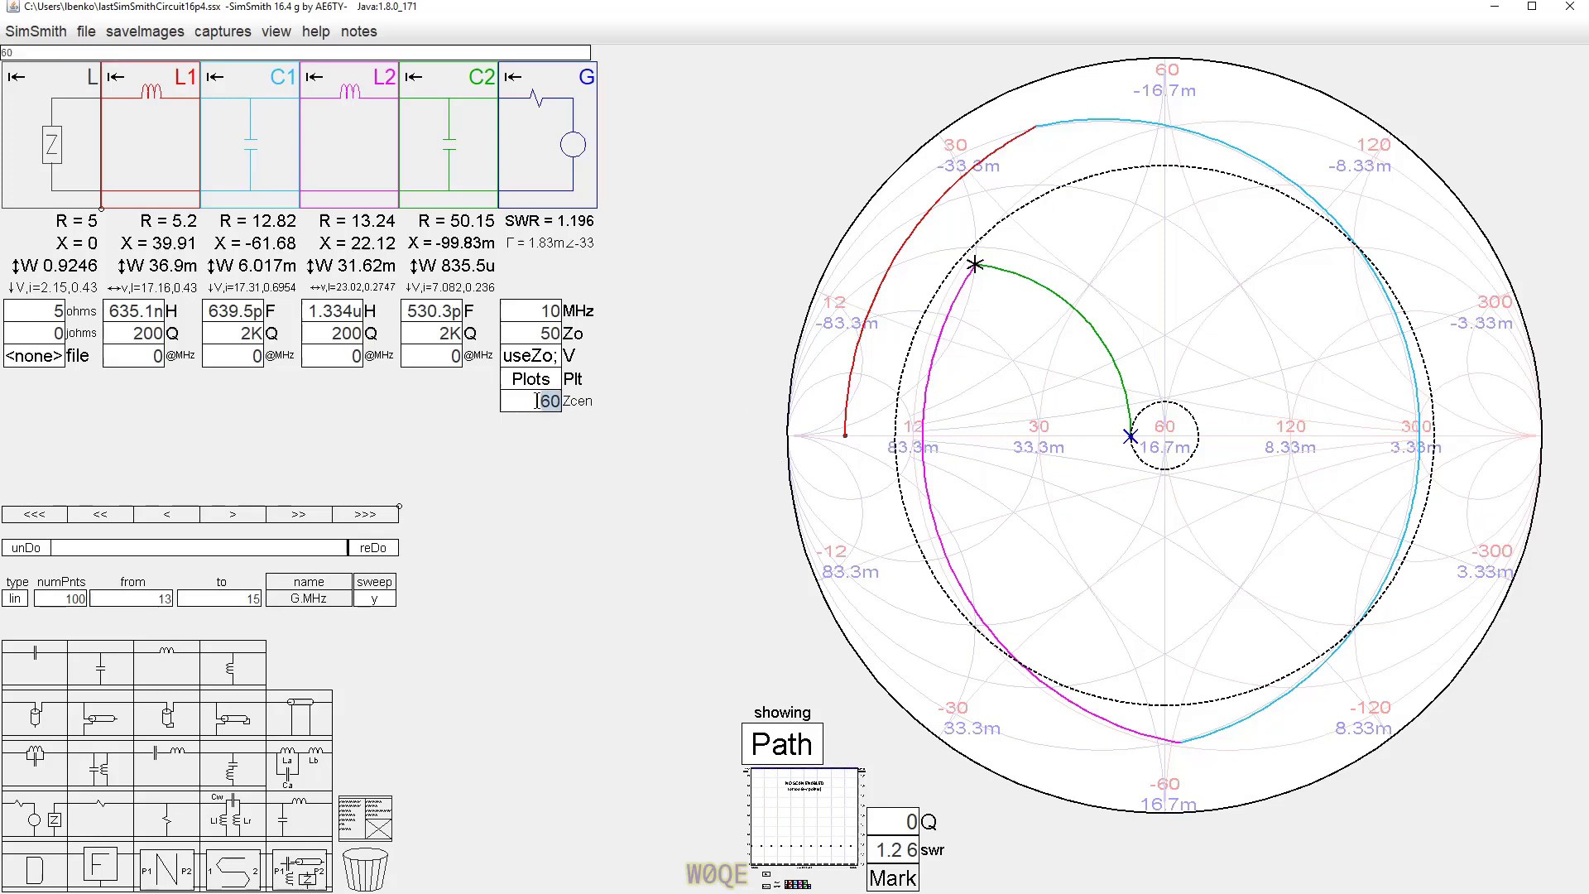
scroll(538, 400, up, 3)
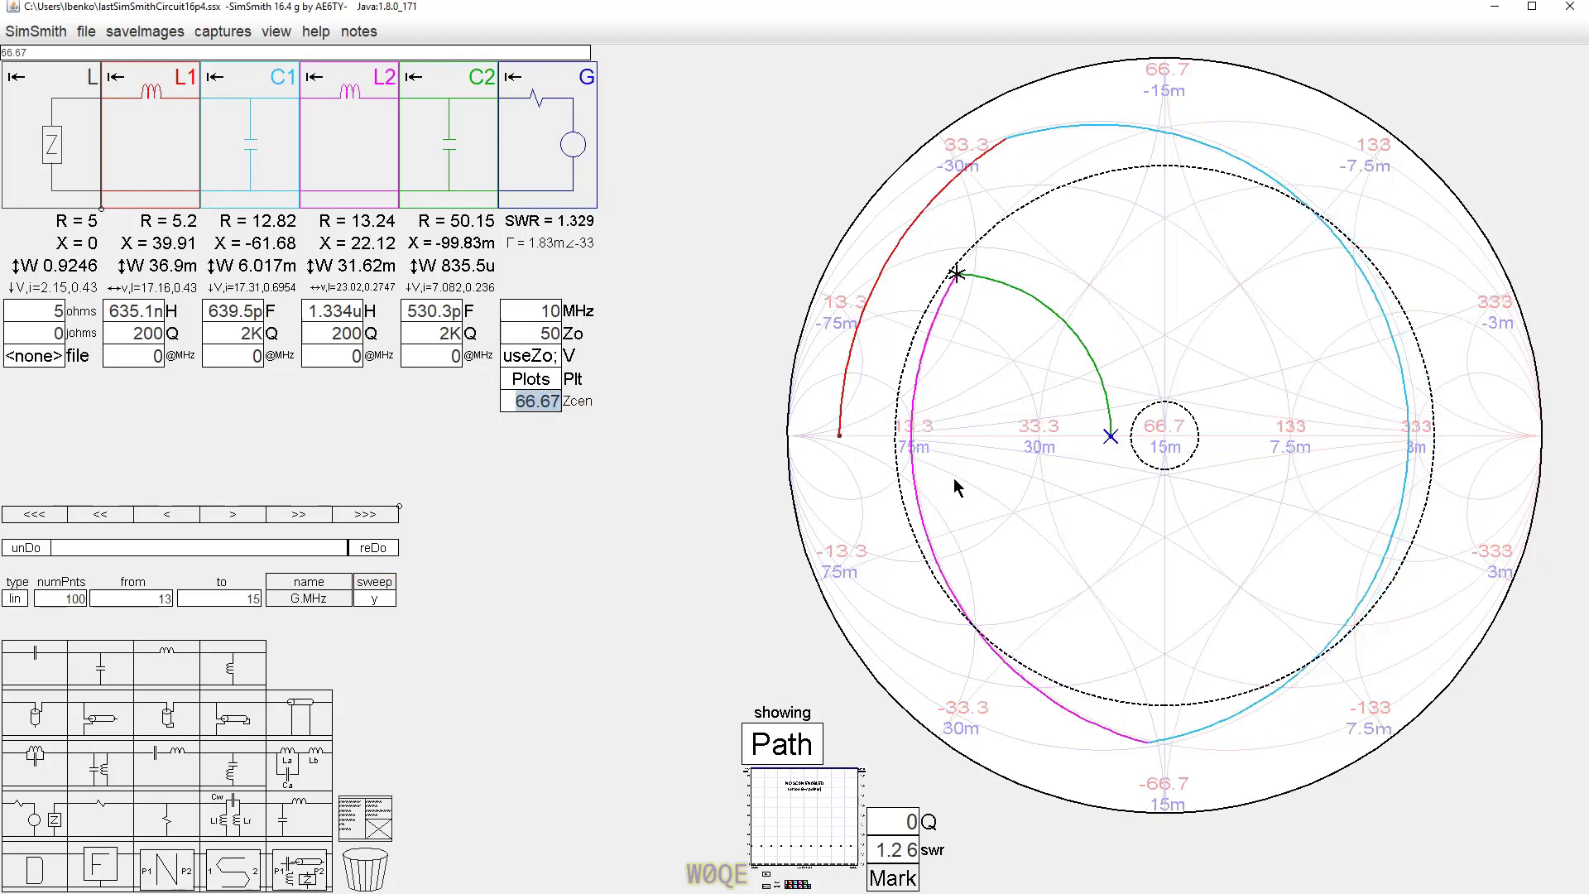
text(50)
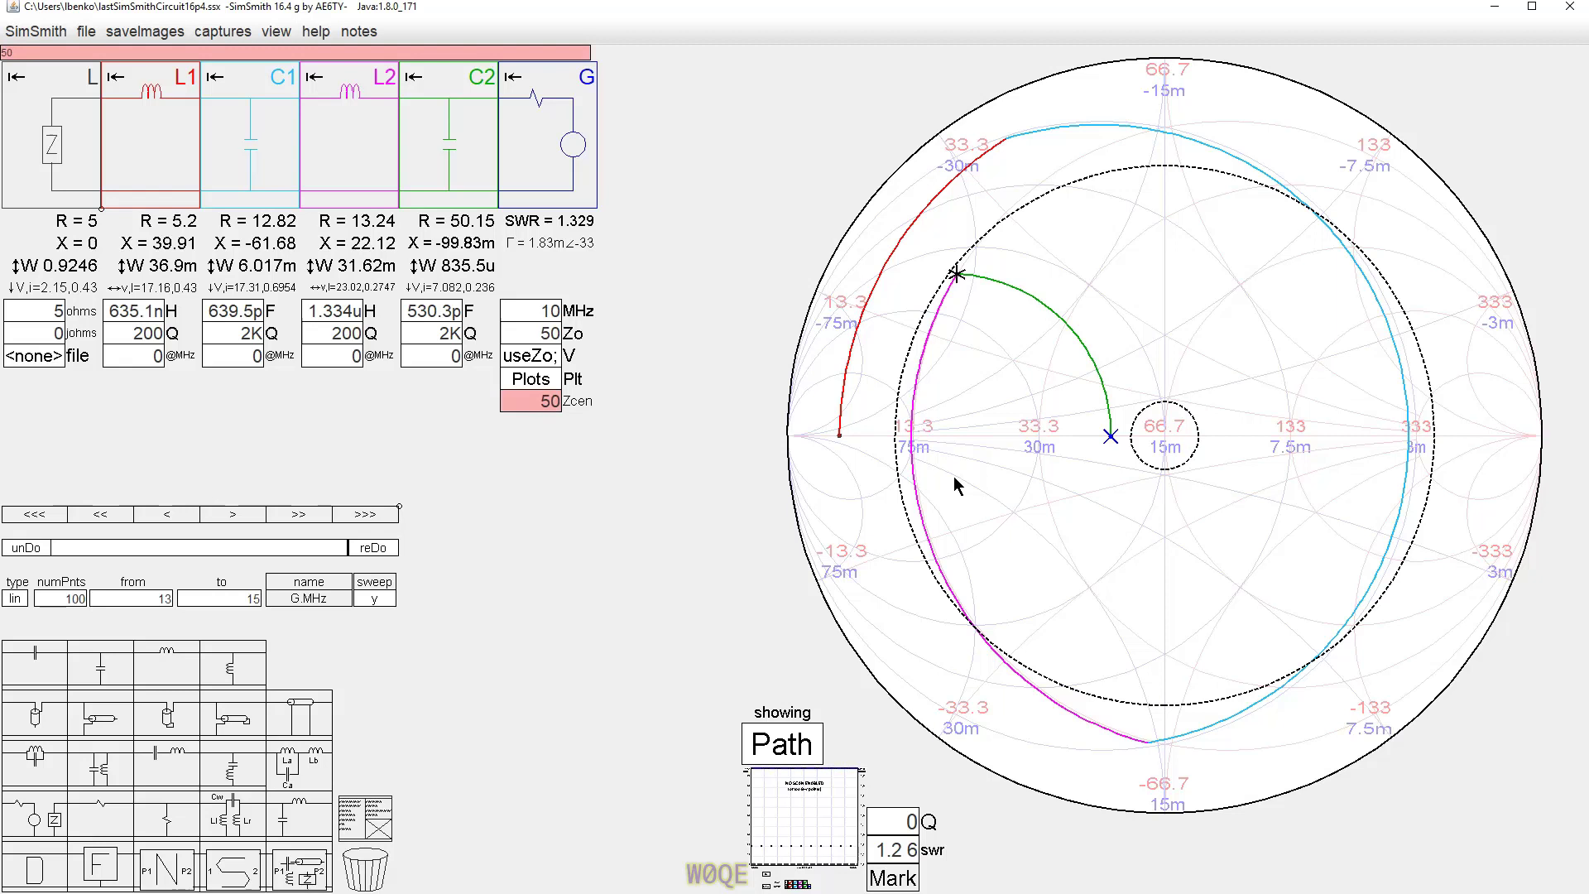
key(Return)
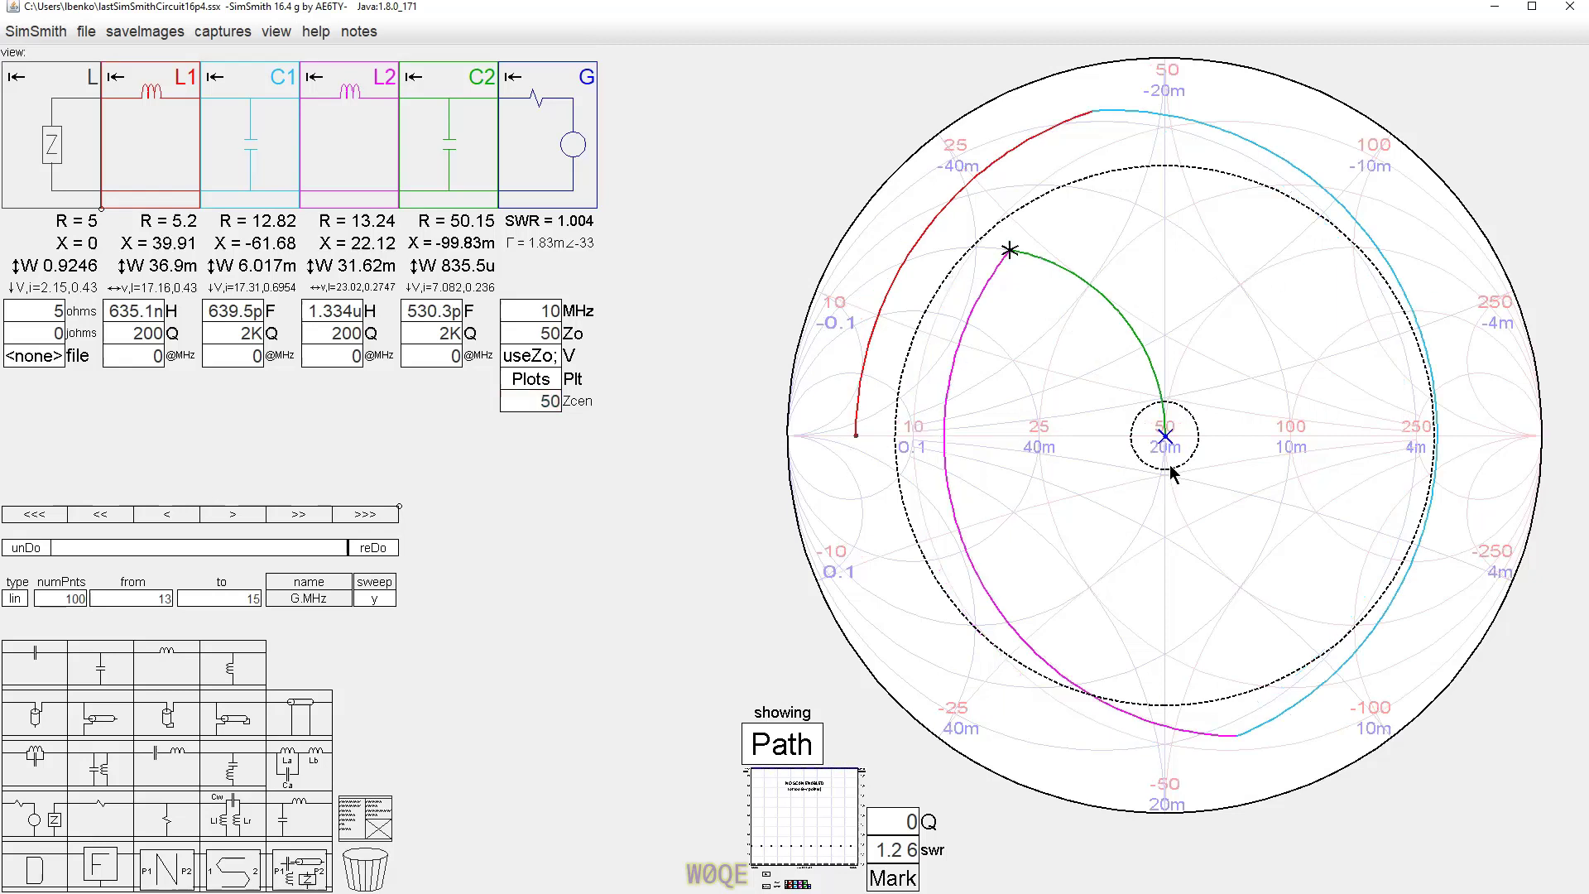
Step: Read the SWR at the chart centre, the red curve's start and the green–magenta junction
click(1163, 443)
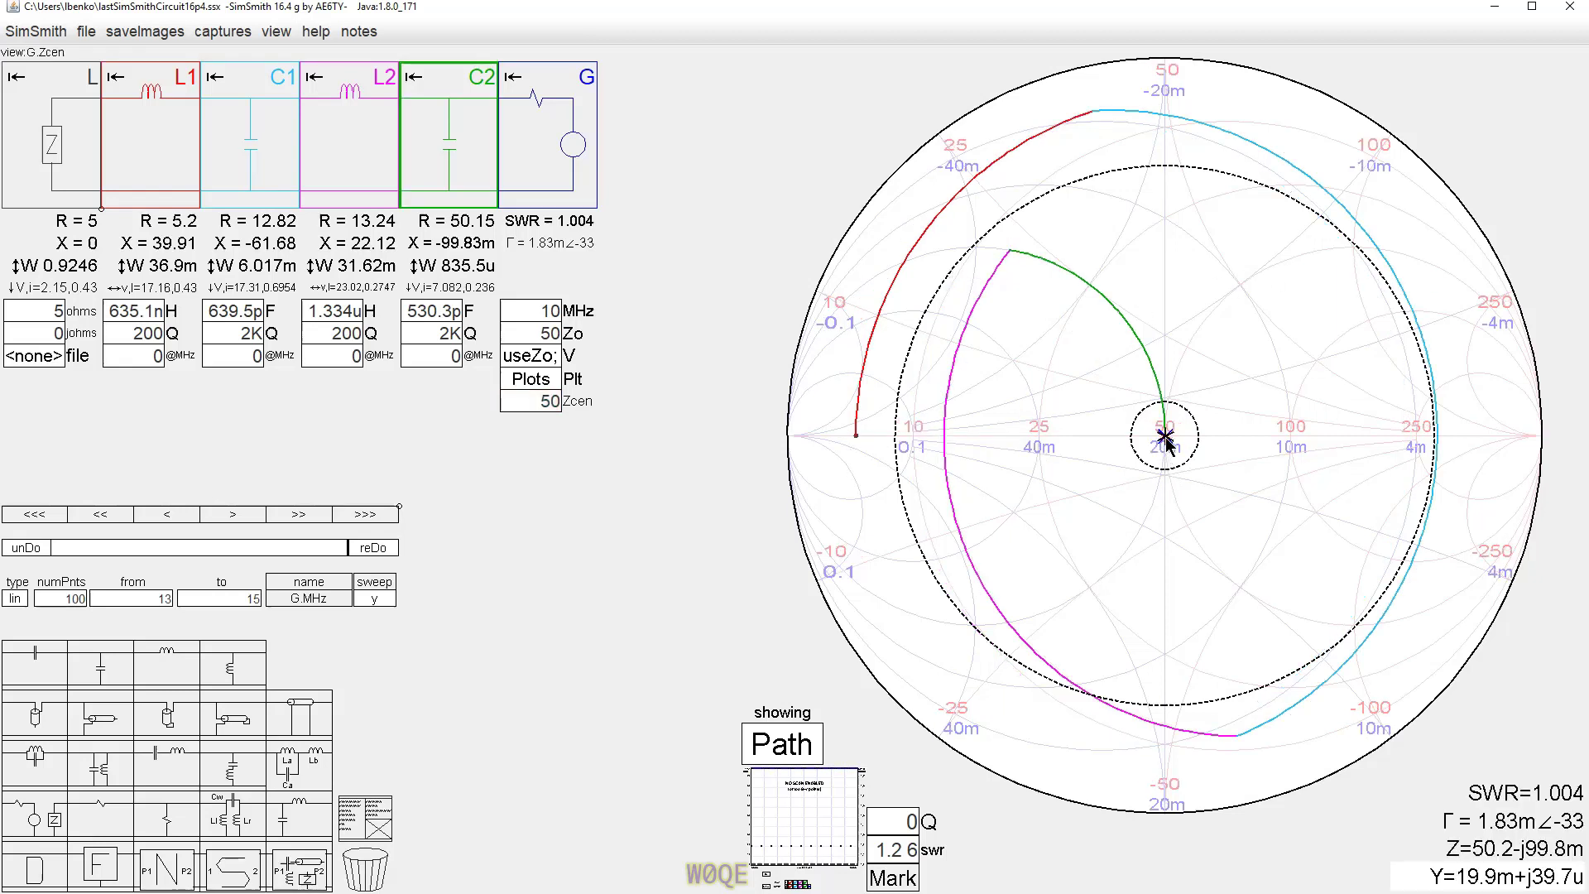
click(858, 436)
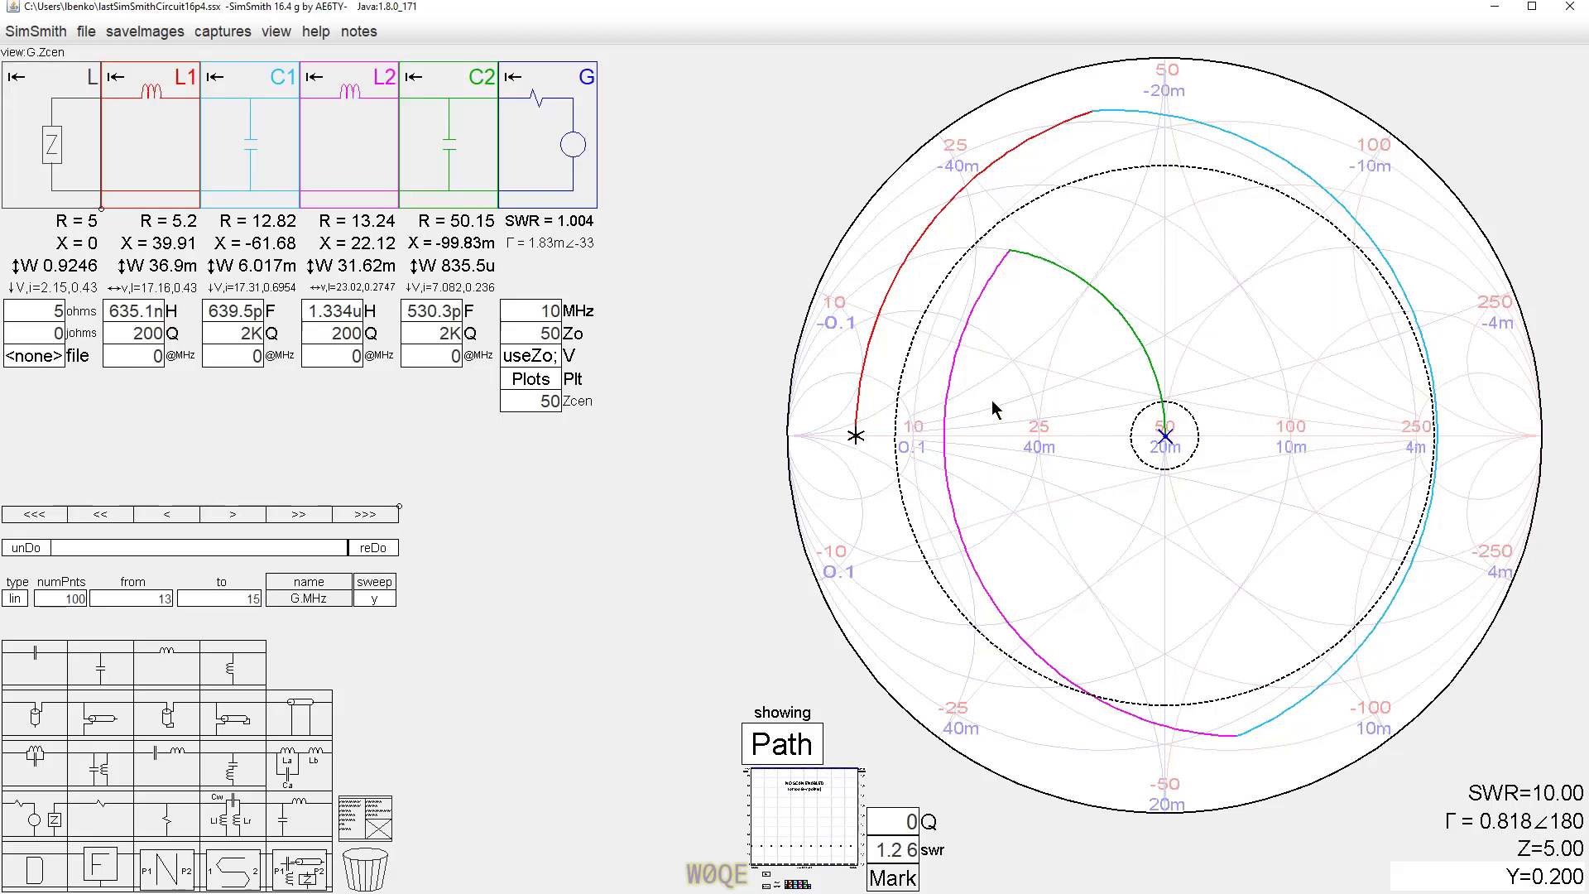
click(1010, 252)
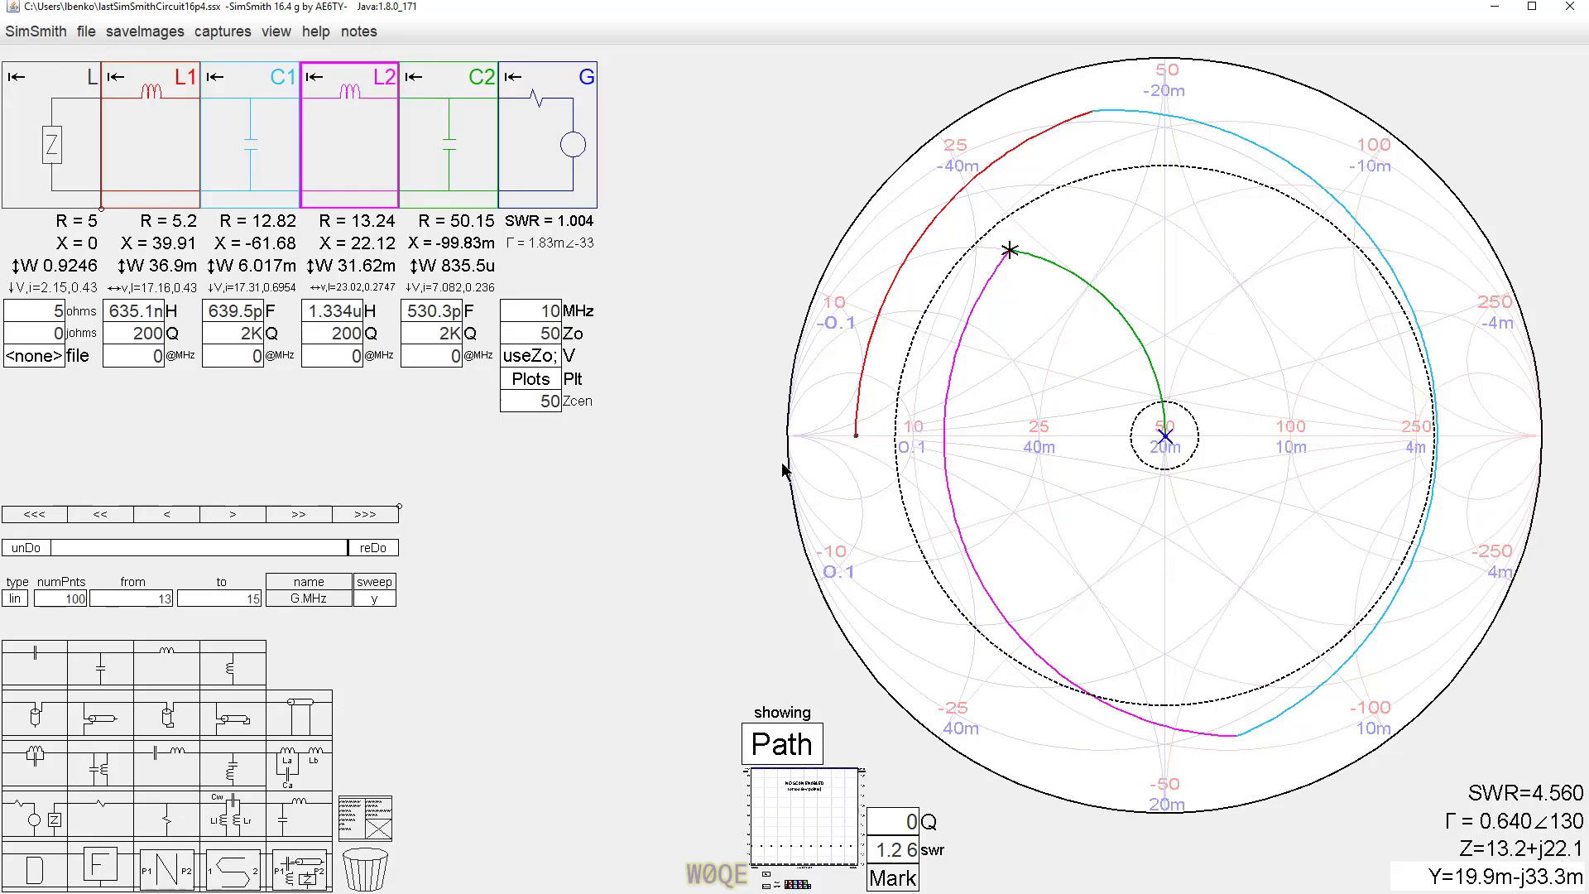
Step: Change Zcen to 5 to centre the chart on the 5-ohm load
click(531, 400)
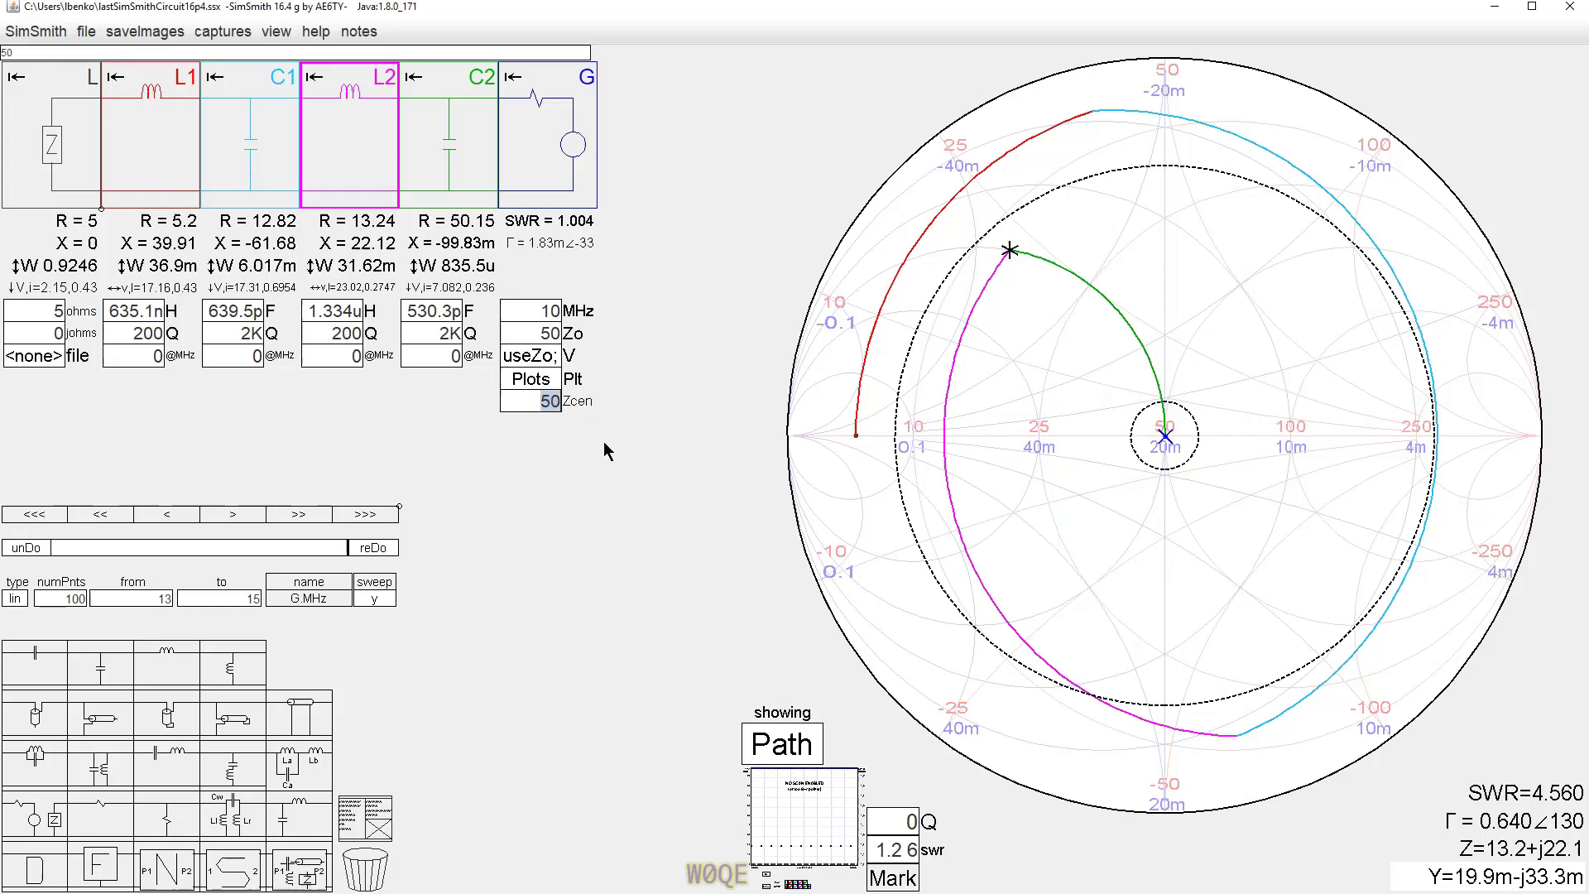
text(5)
key(Return)
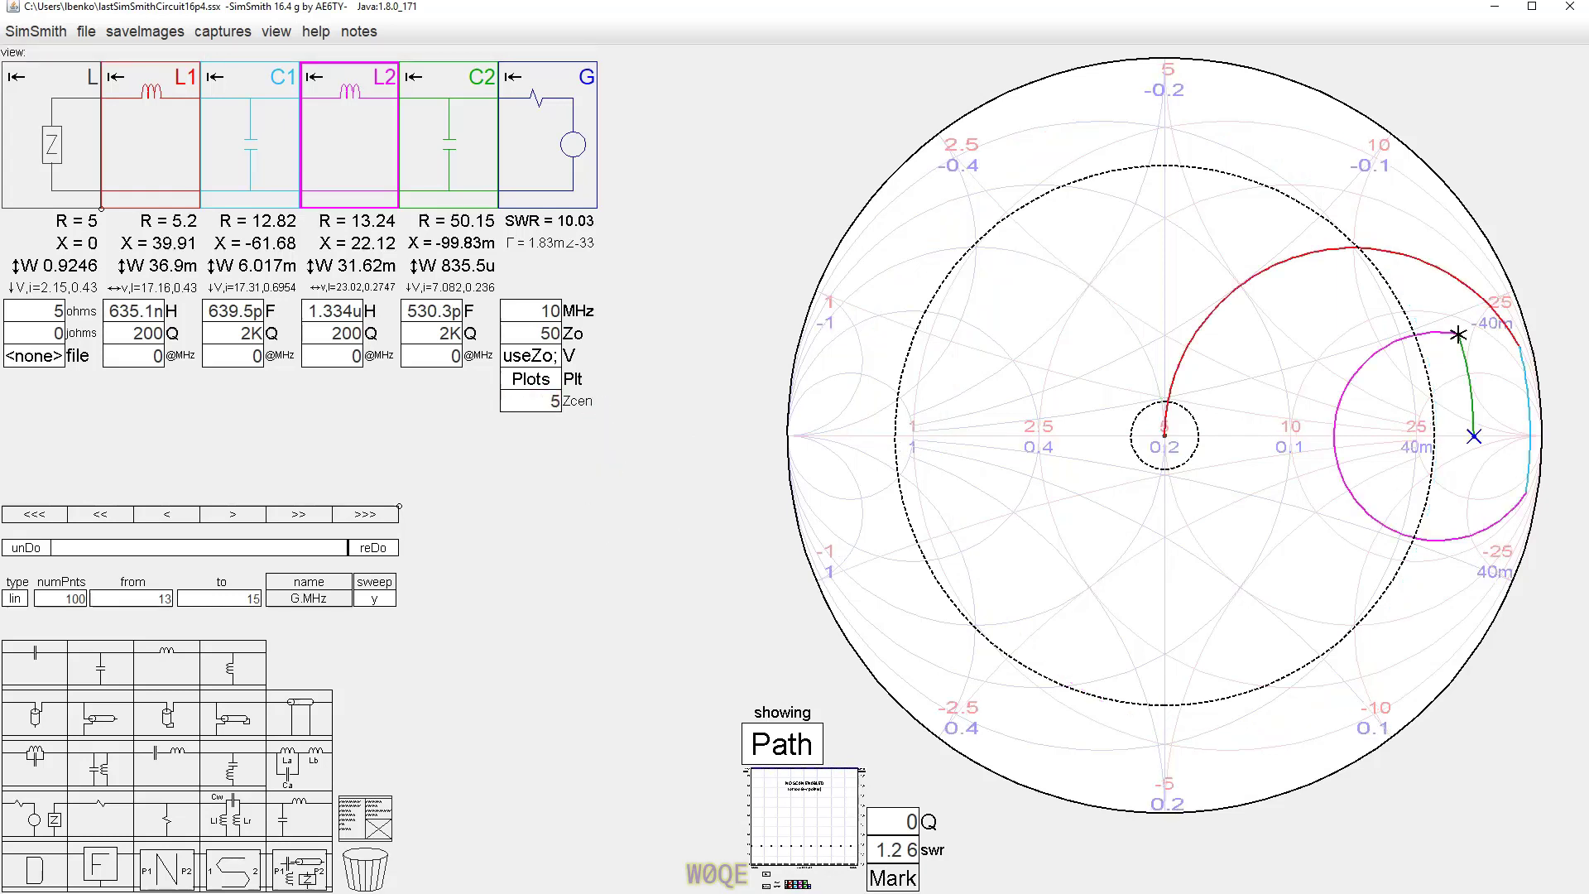
Step: Read the values at the path's end point, the 5-ohm load point and the green arc's top
click(1476, 439)
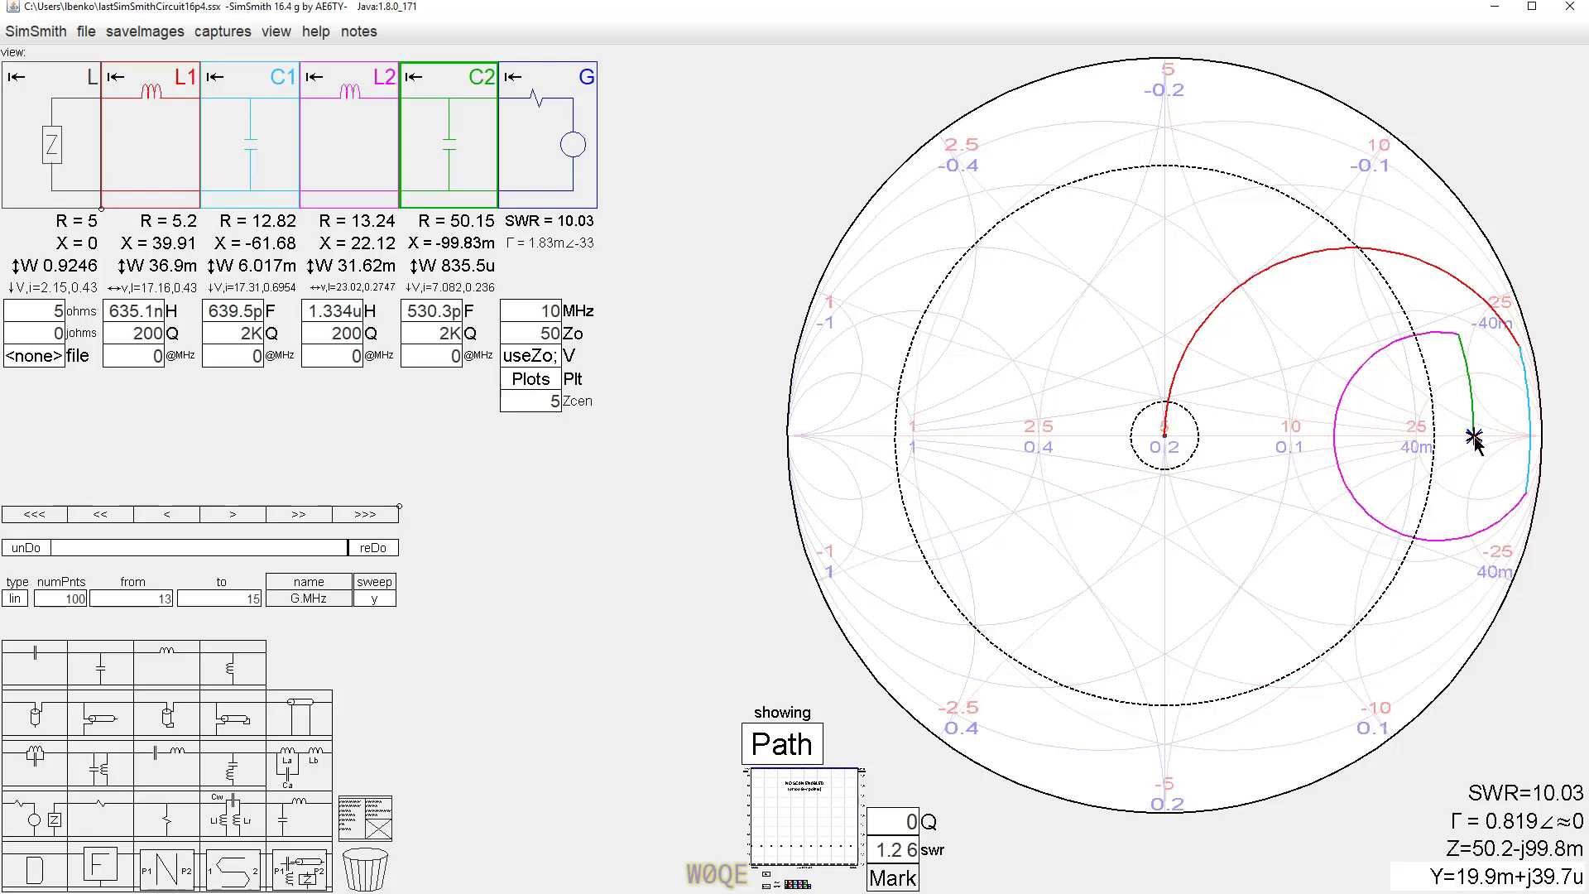
click(1166, 438)
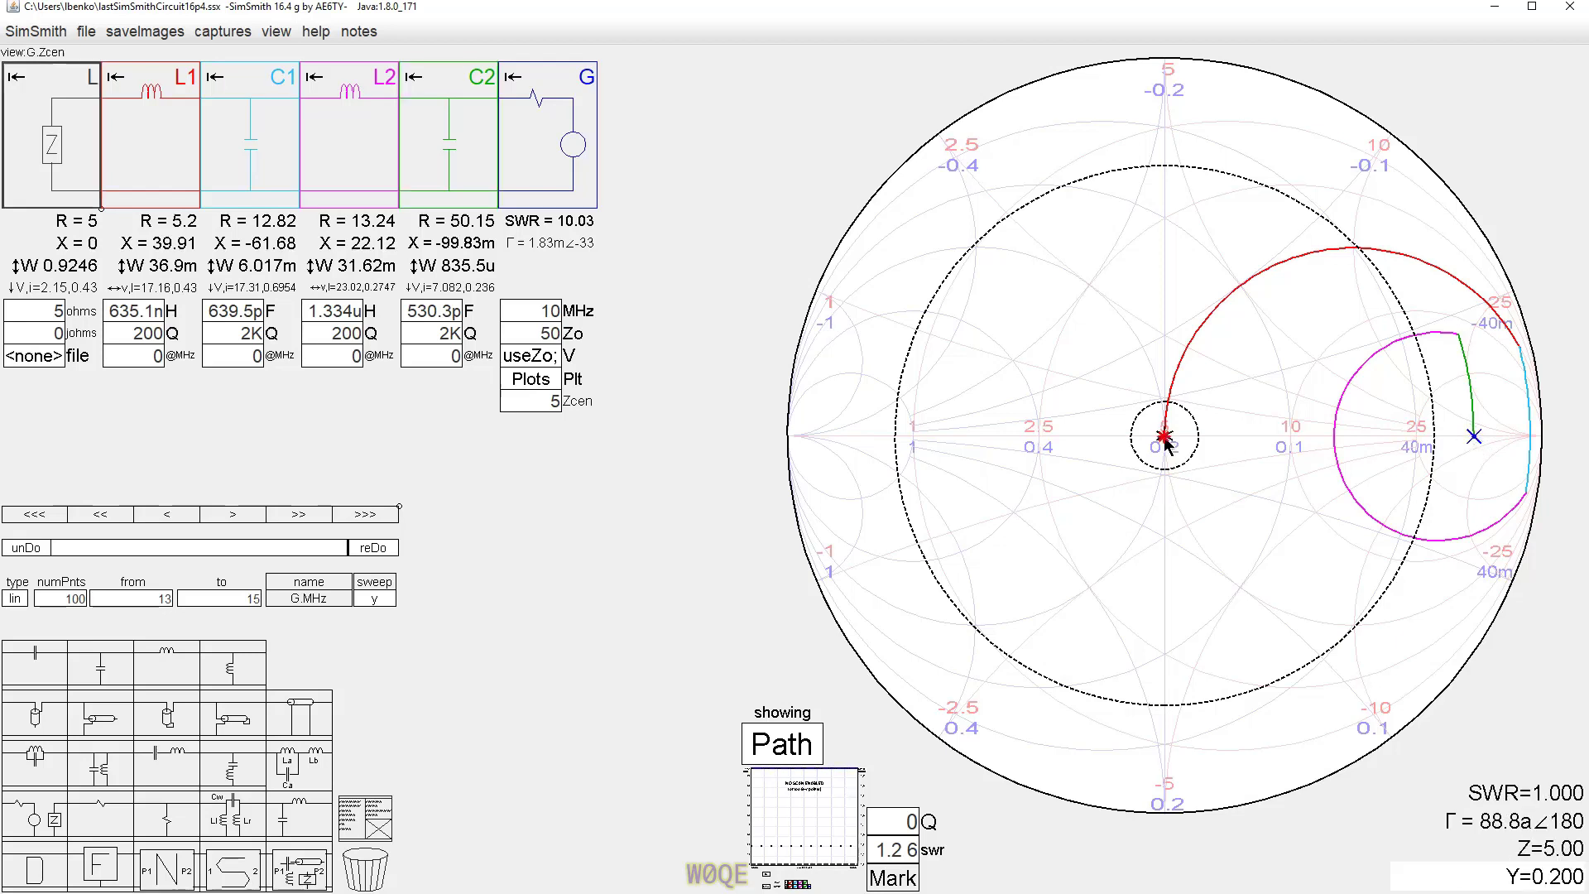
click(1459, 335)
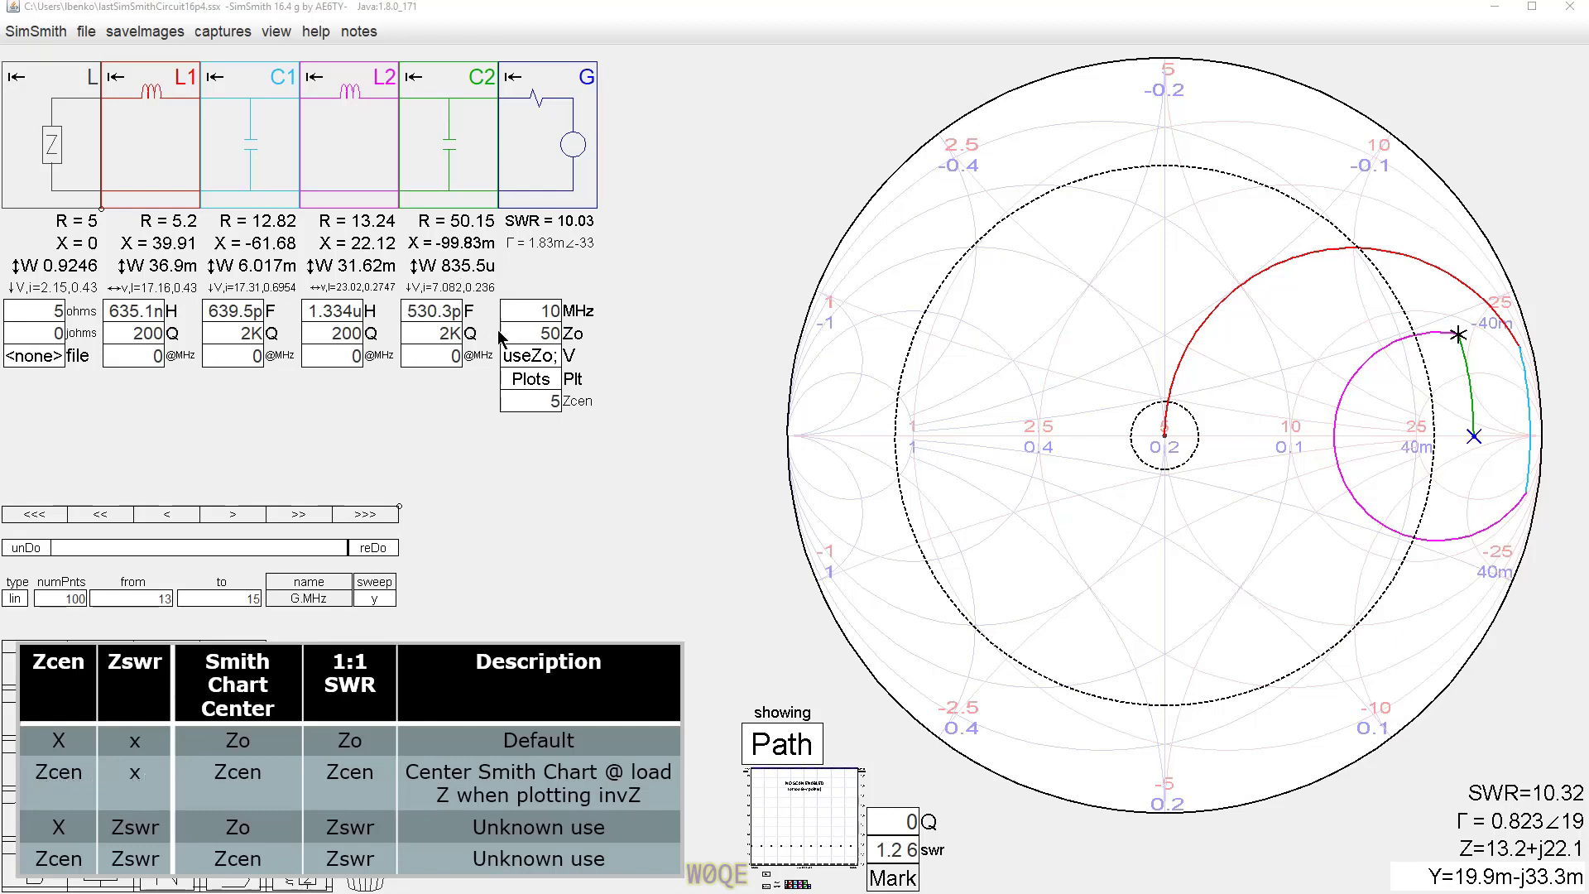
Step: Bring up the generator's V variable editor listing useZo and Zcen
click(537, 364)
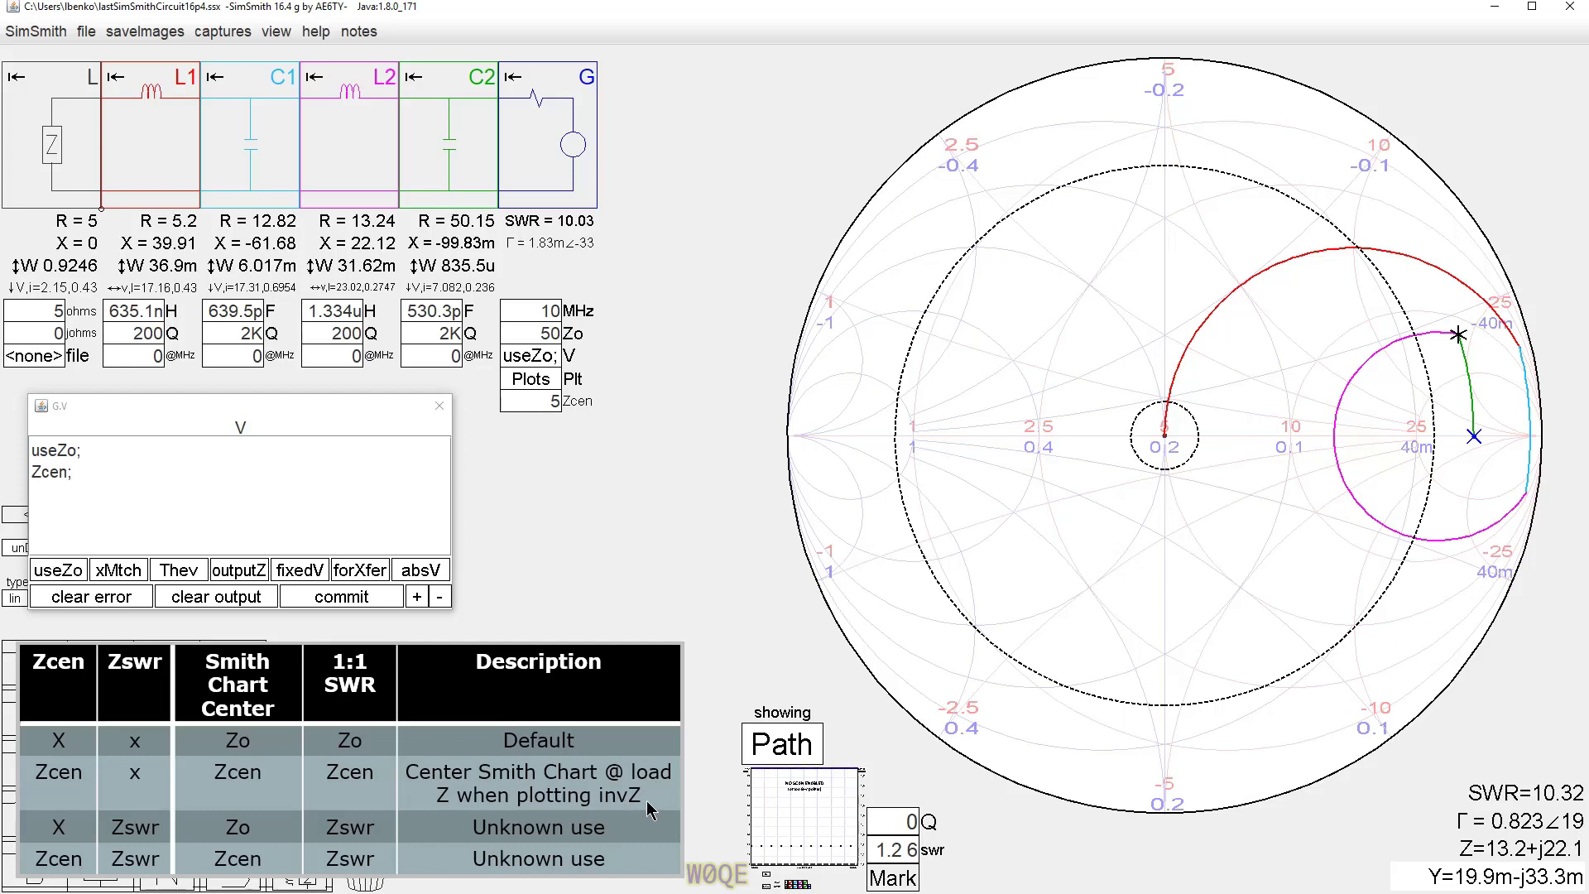
Step: Add a Zswr line after Zcen in the V variables, creating a Zswr field of 2.5
click(78, 474)
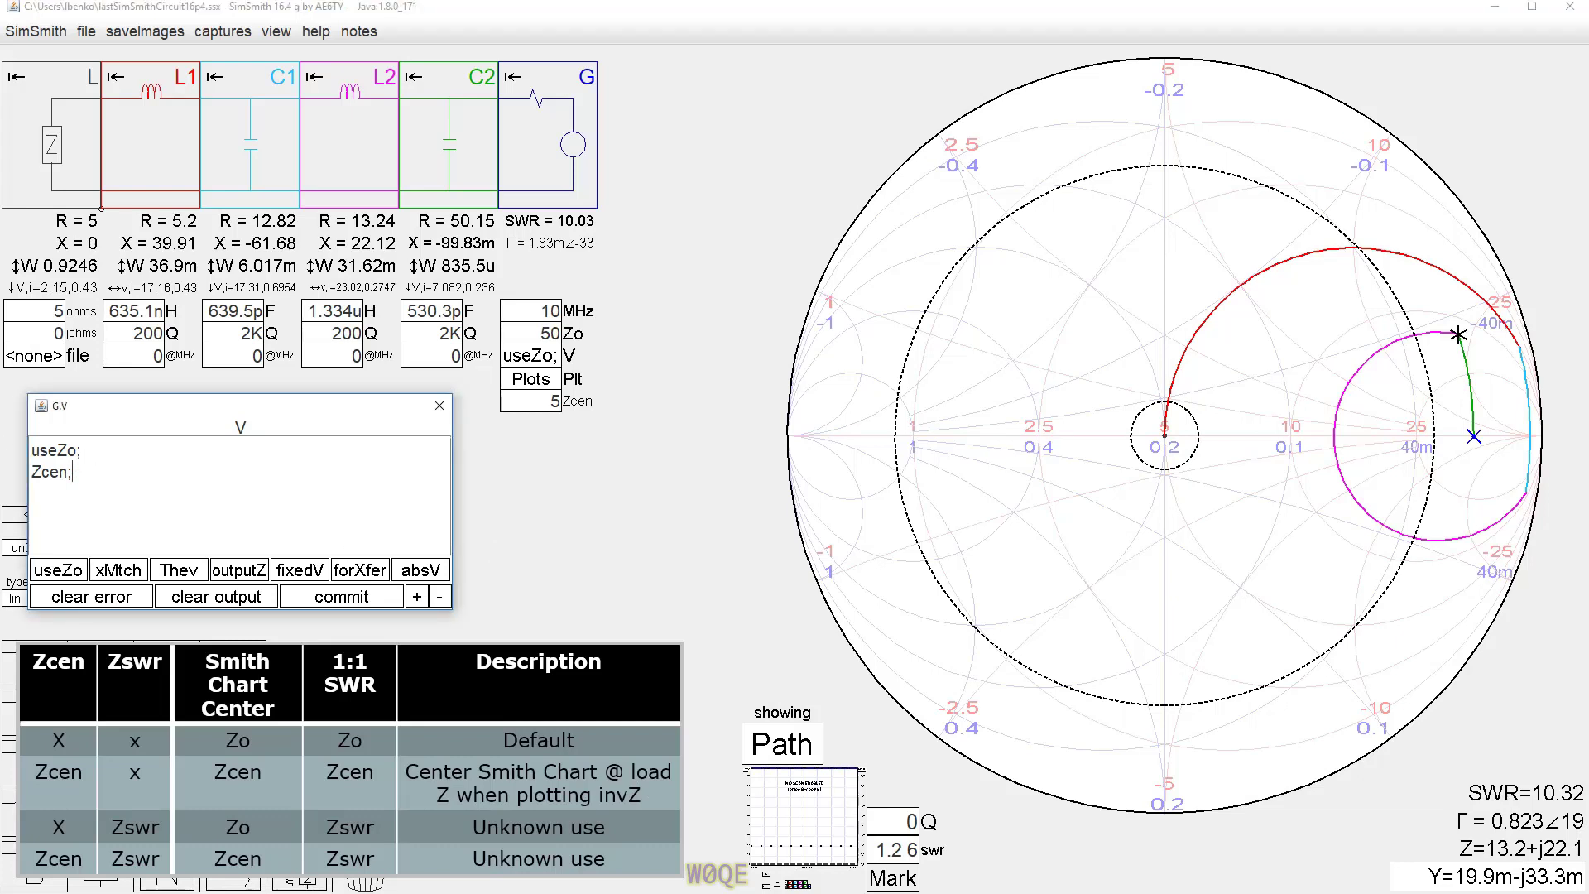
key(Return)
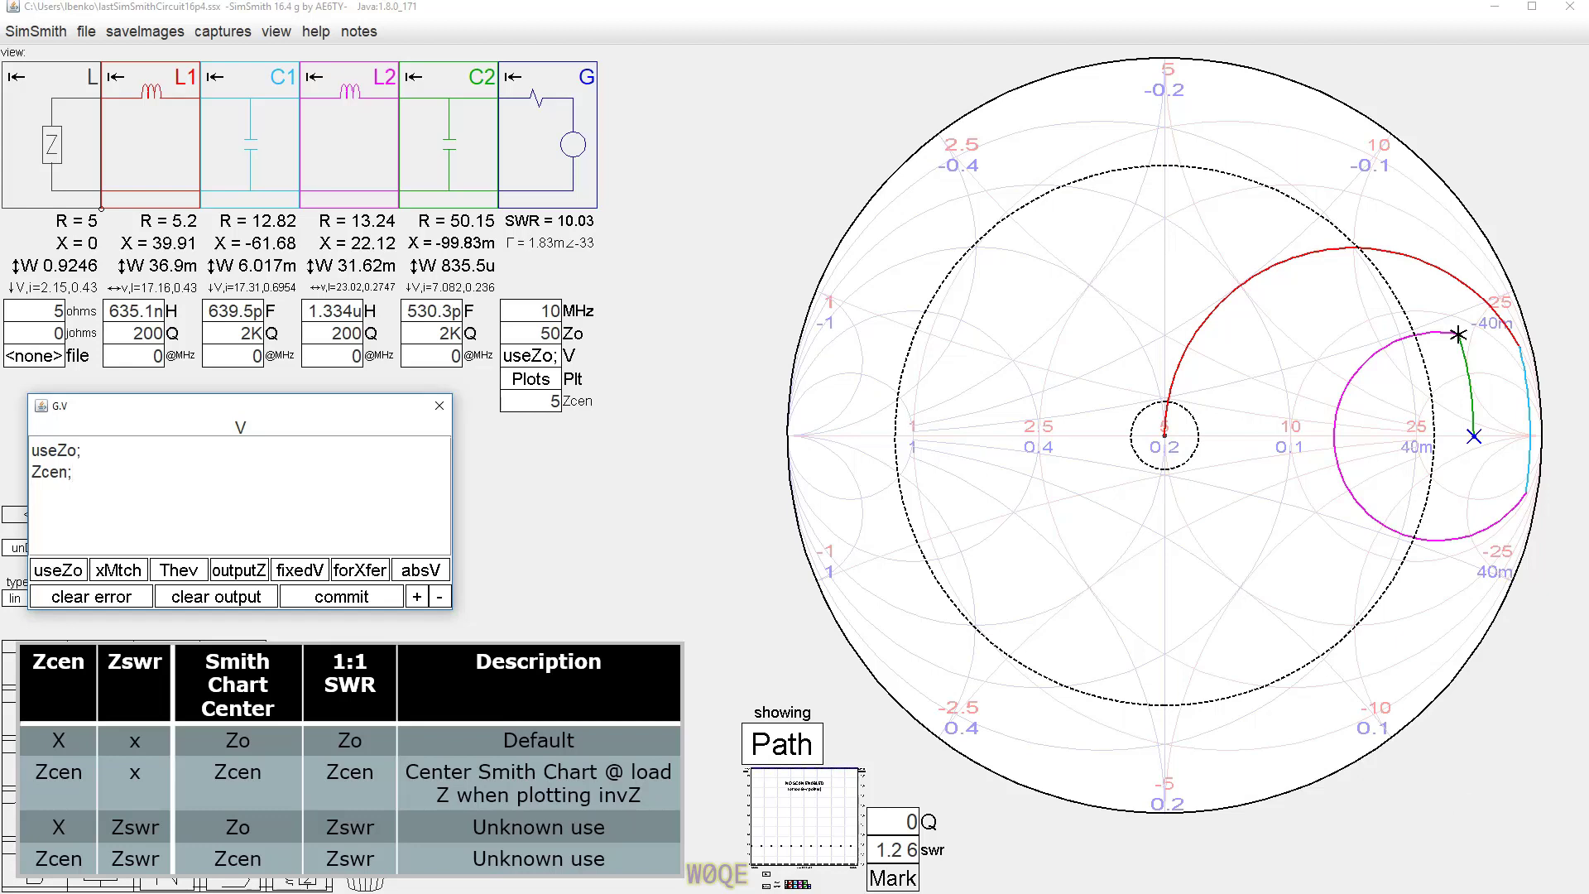
text(Zswr;)
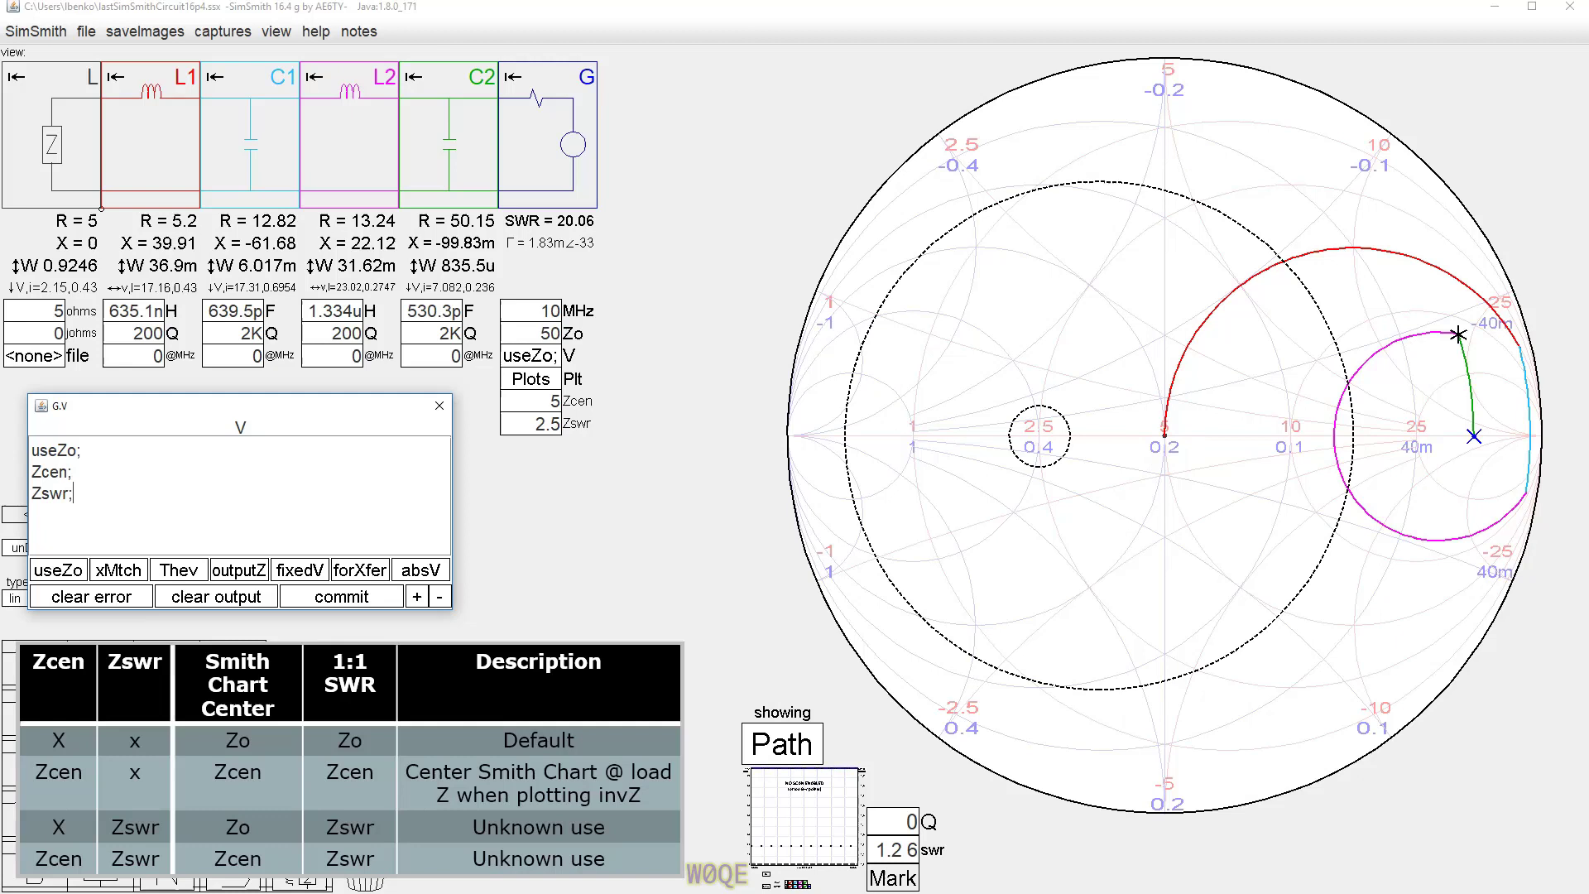
click(348, 596)
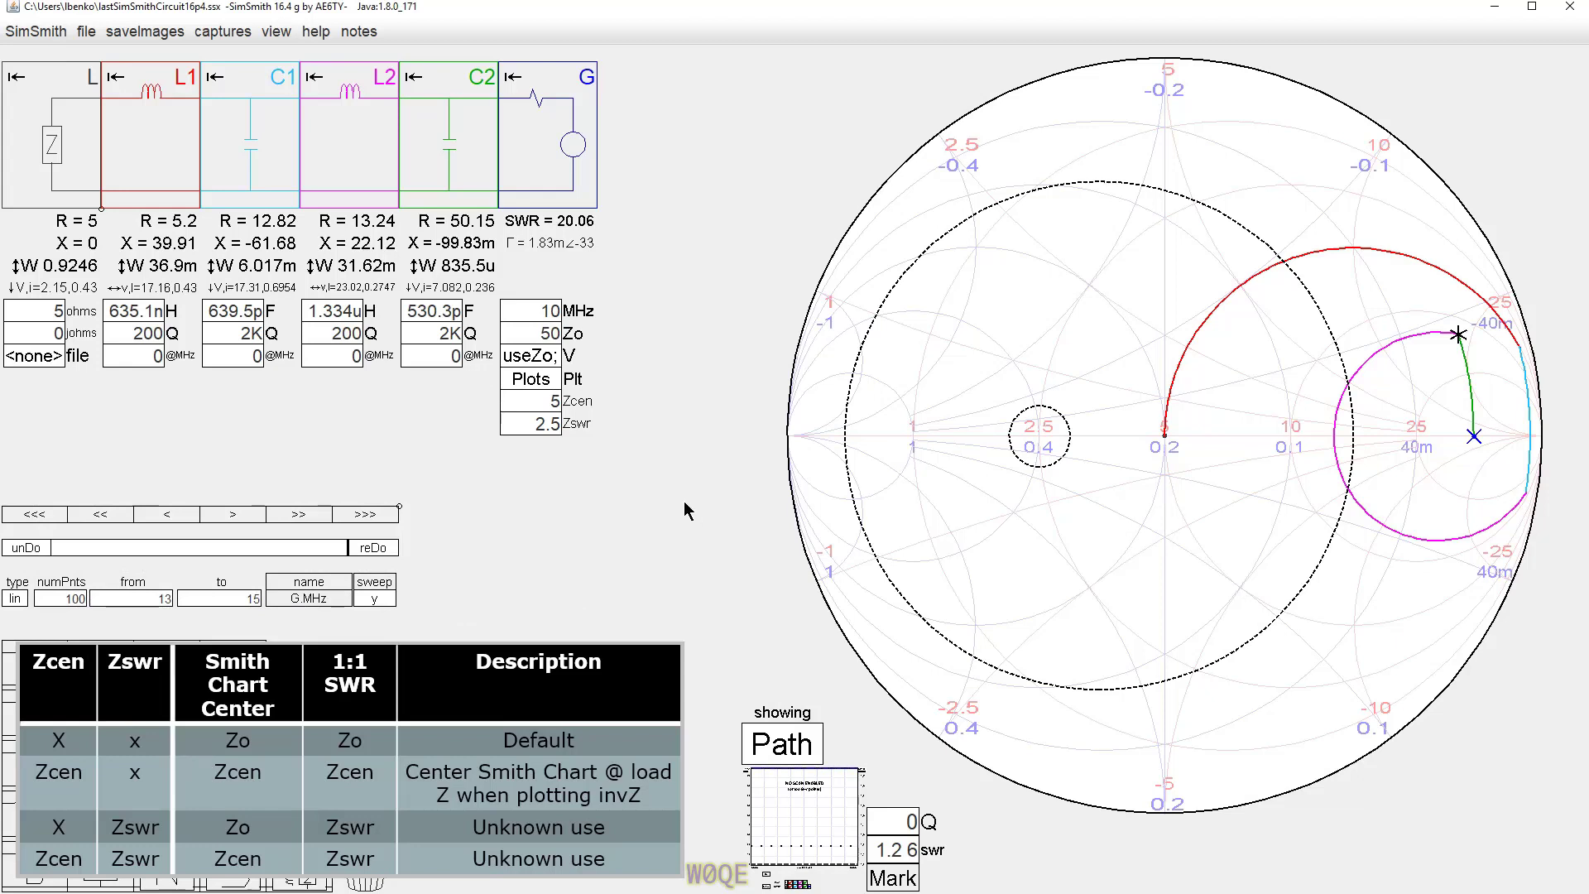
click(528, 424)
Step: Reset Zswr to 50, then scroll it down to 2.907 so the SWR reads 17.25
scroll(521, 424, up, 2)
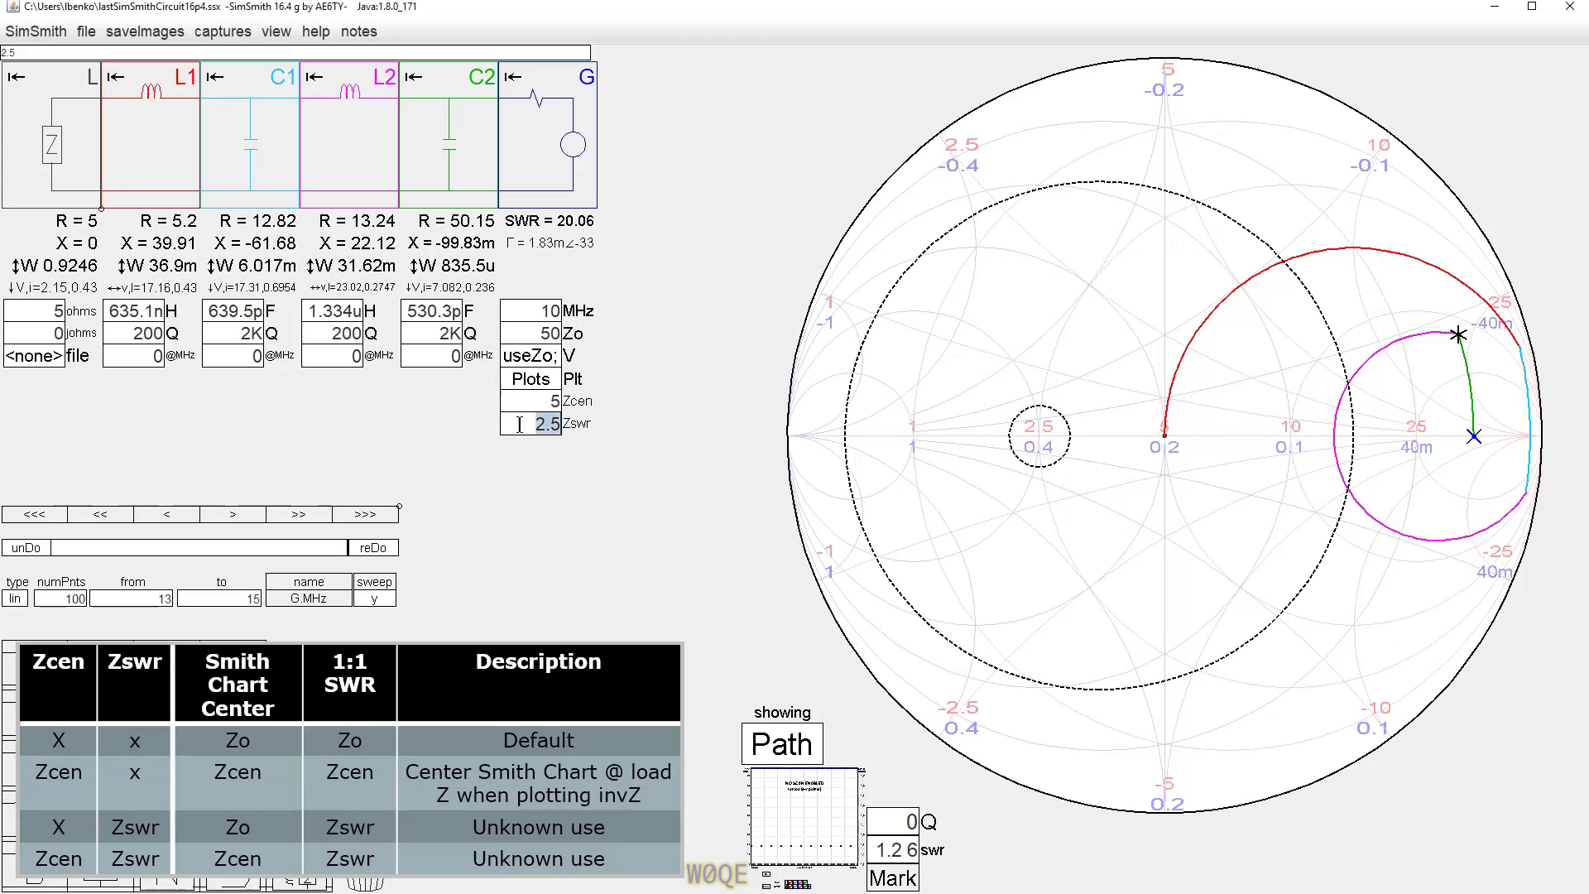
scroll(522, 424, up, 15)
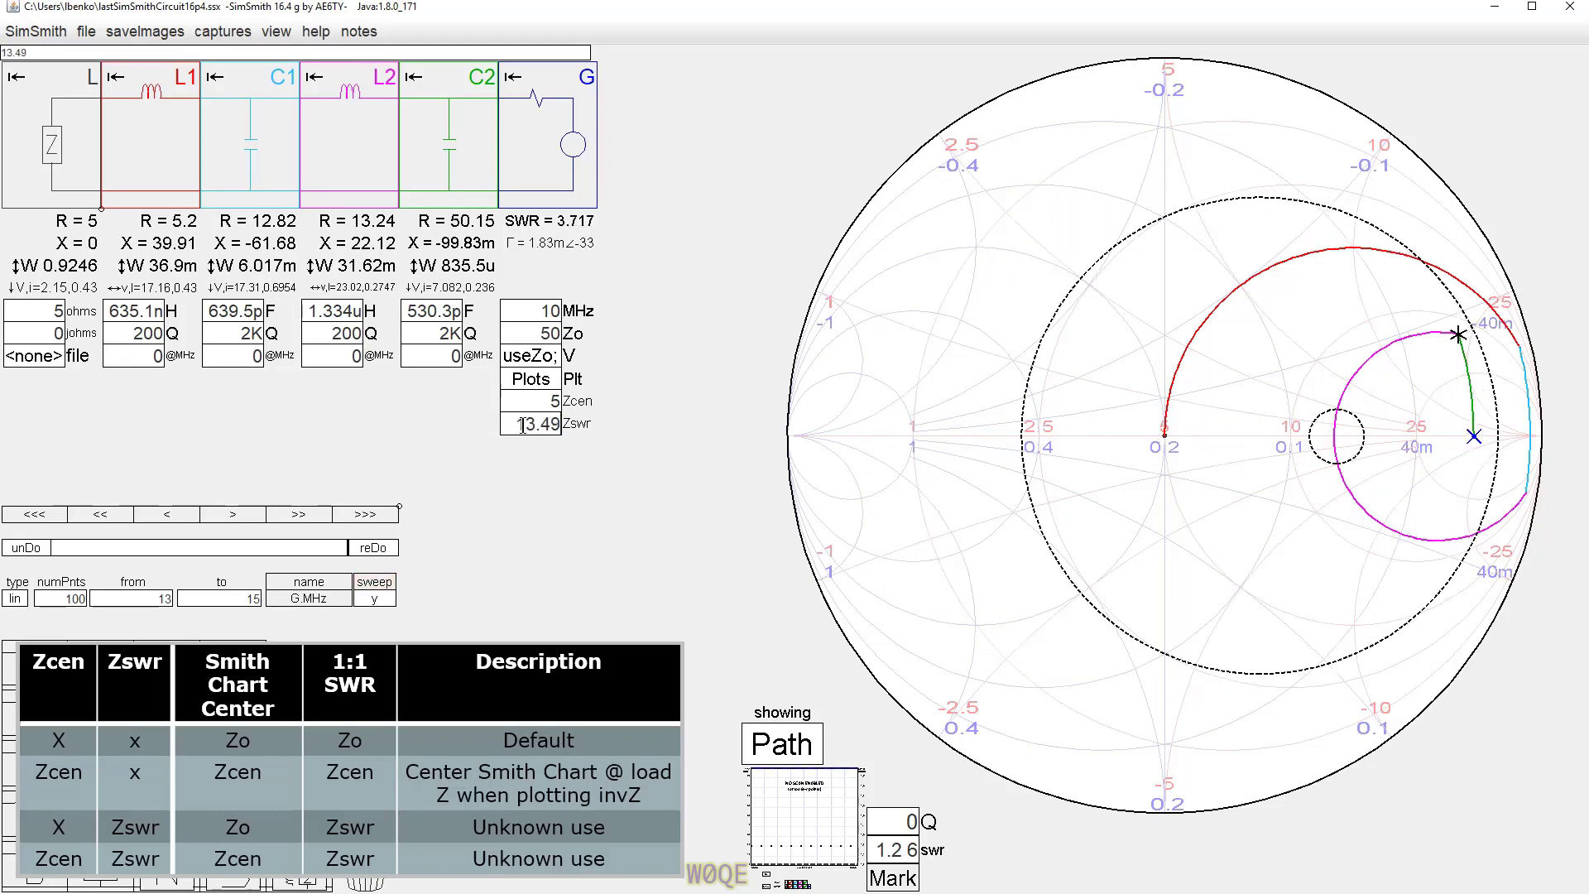
scroll(522, 424, up, 10)
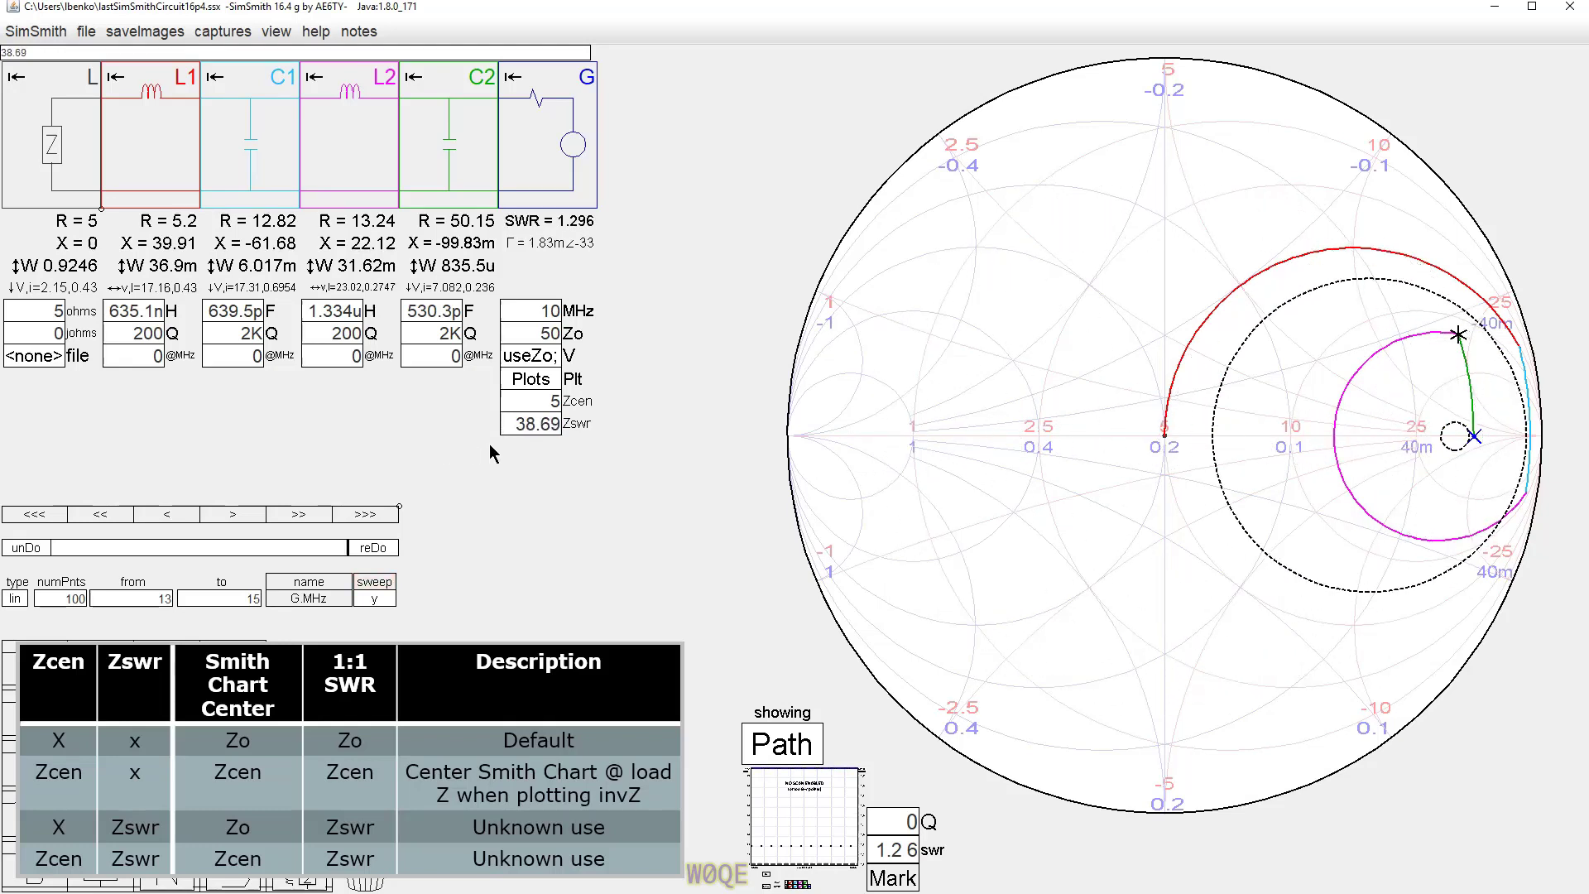
double_click(513, 424)
text(50)
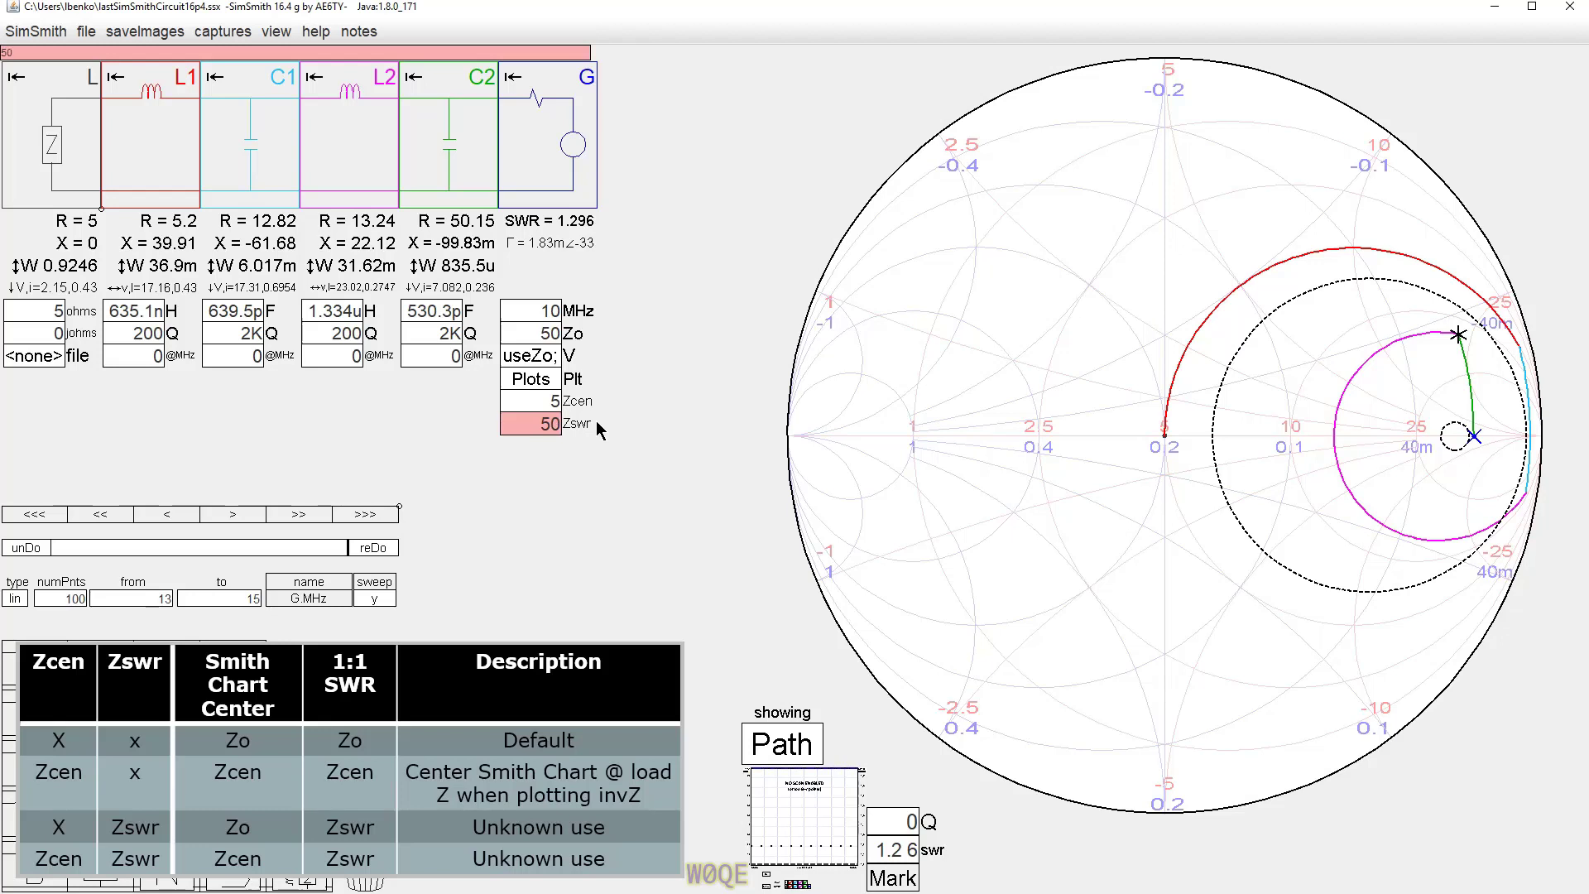
key(Return)
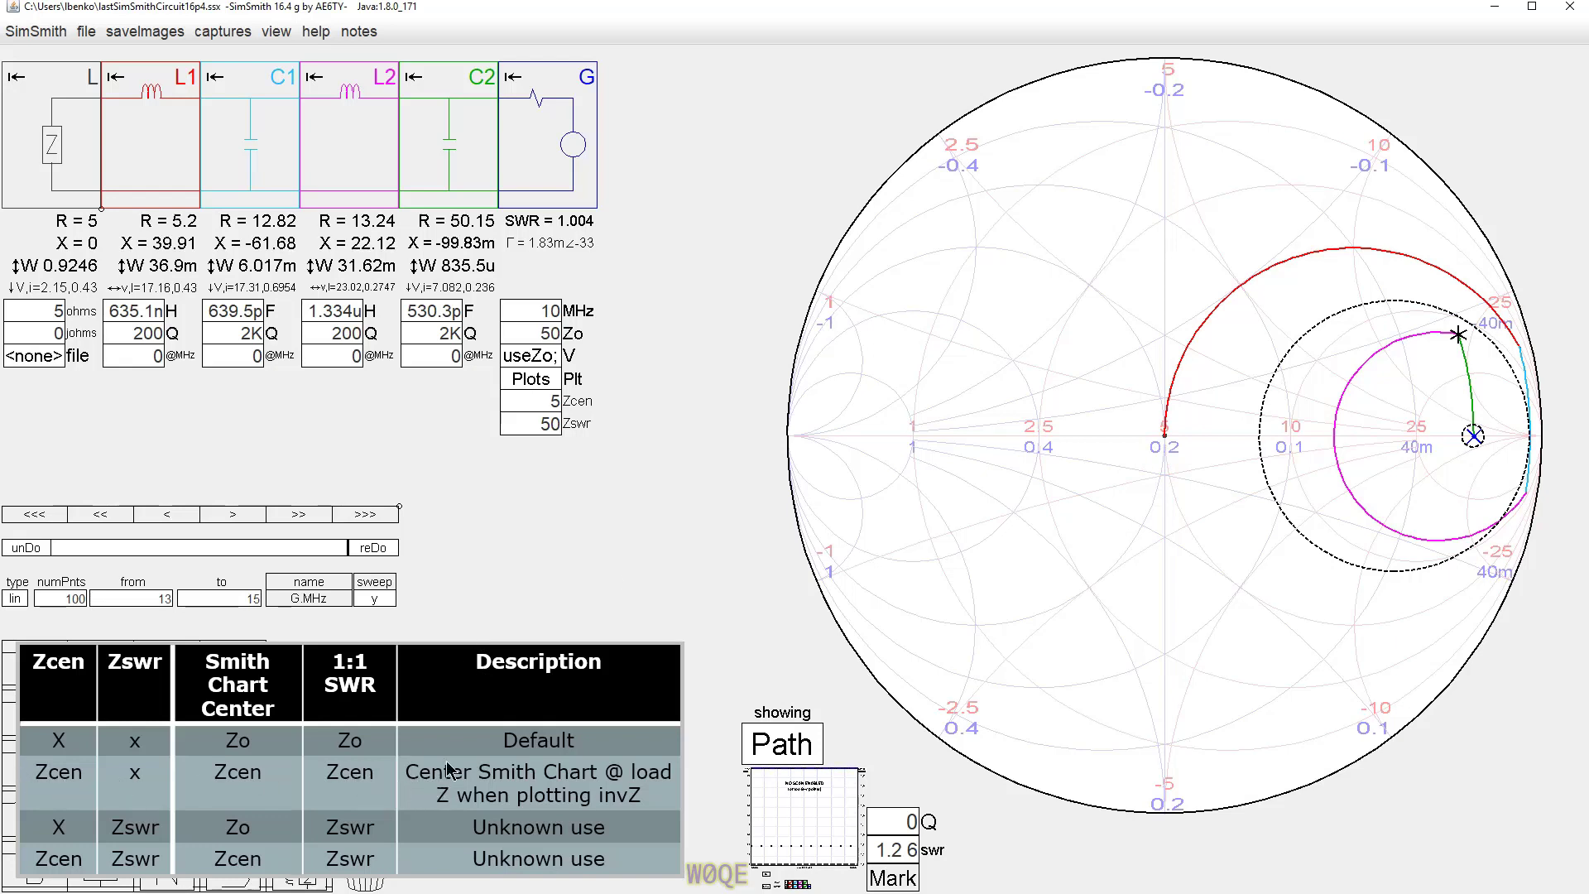
click(534, 423)
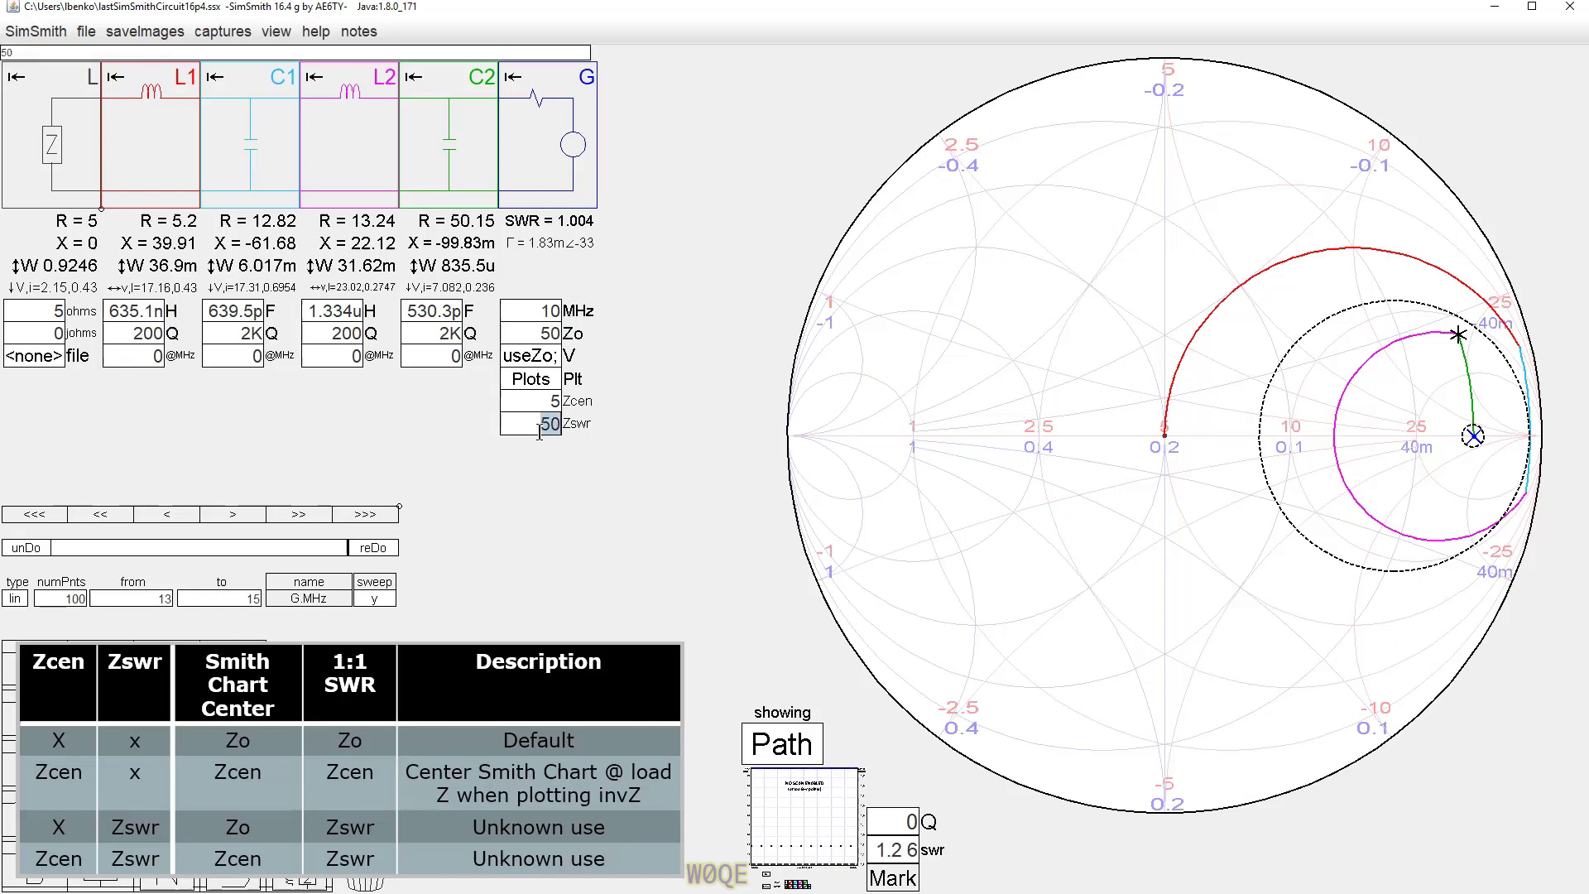
scroll(527, 432, down, 15)
scroll(526, 428, down, 10)
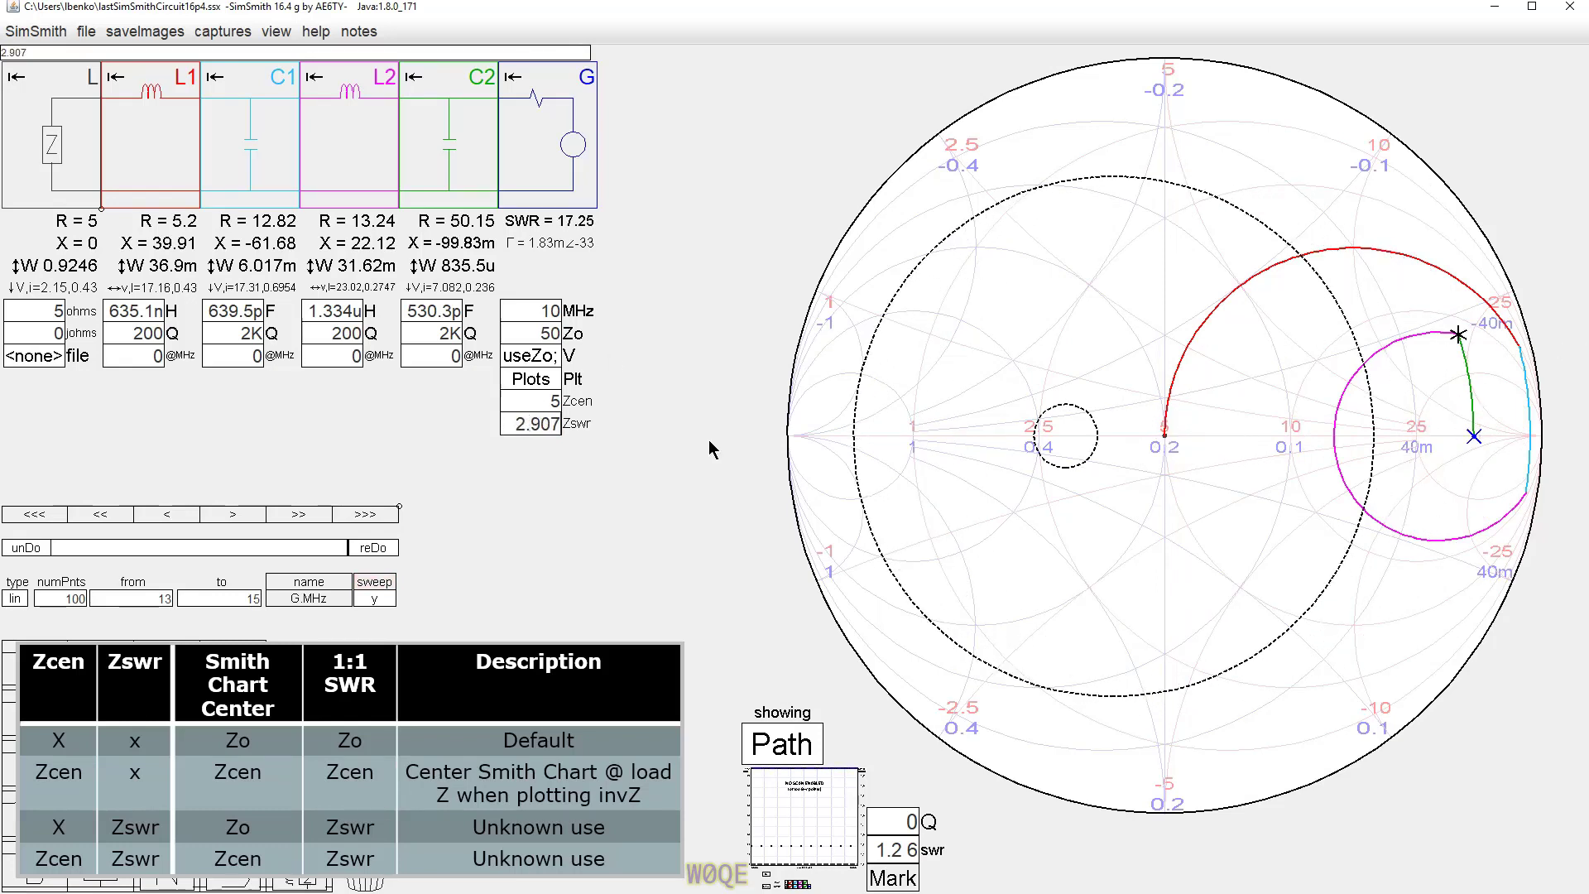
Step: Enter a complex Zswr value of 2+j5
drag(503, 422, 638, 426)
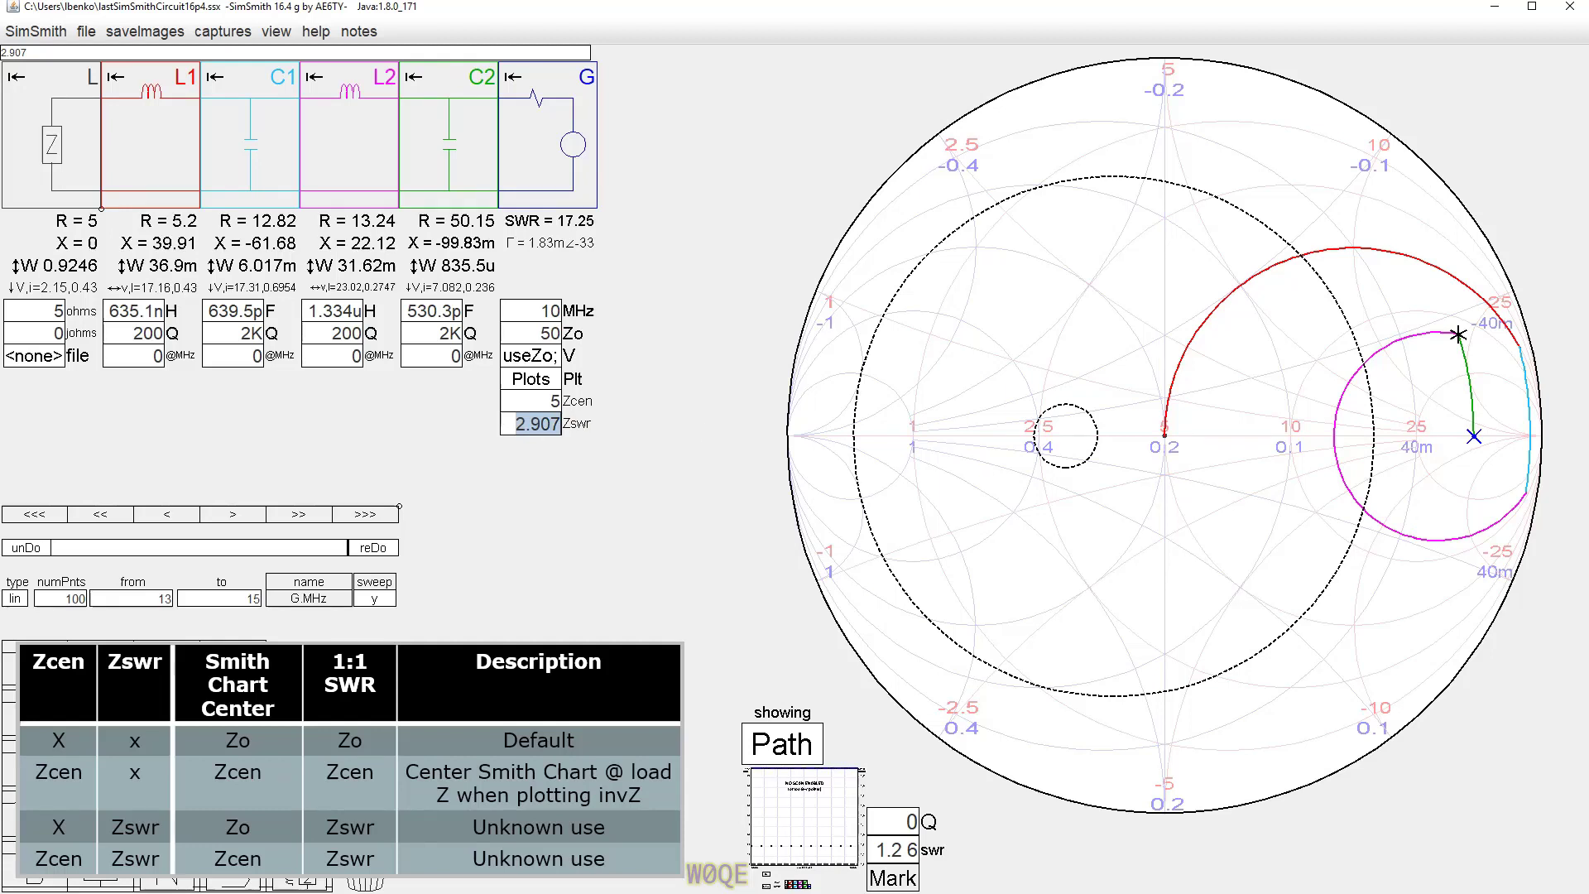
text(2)
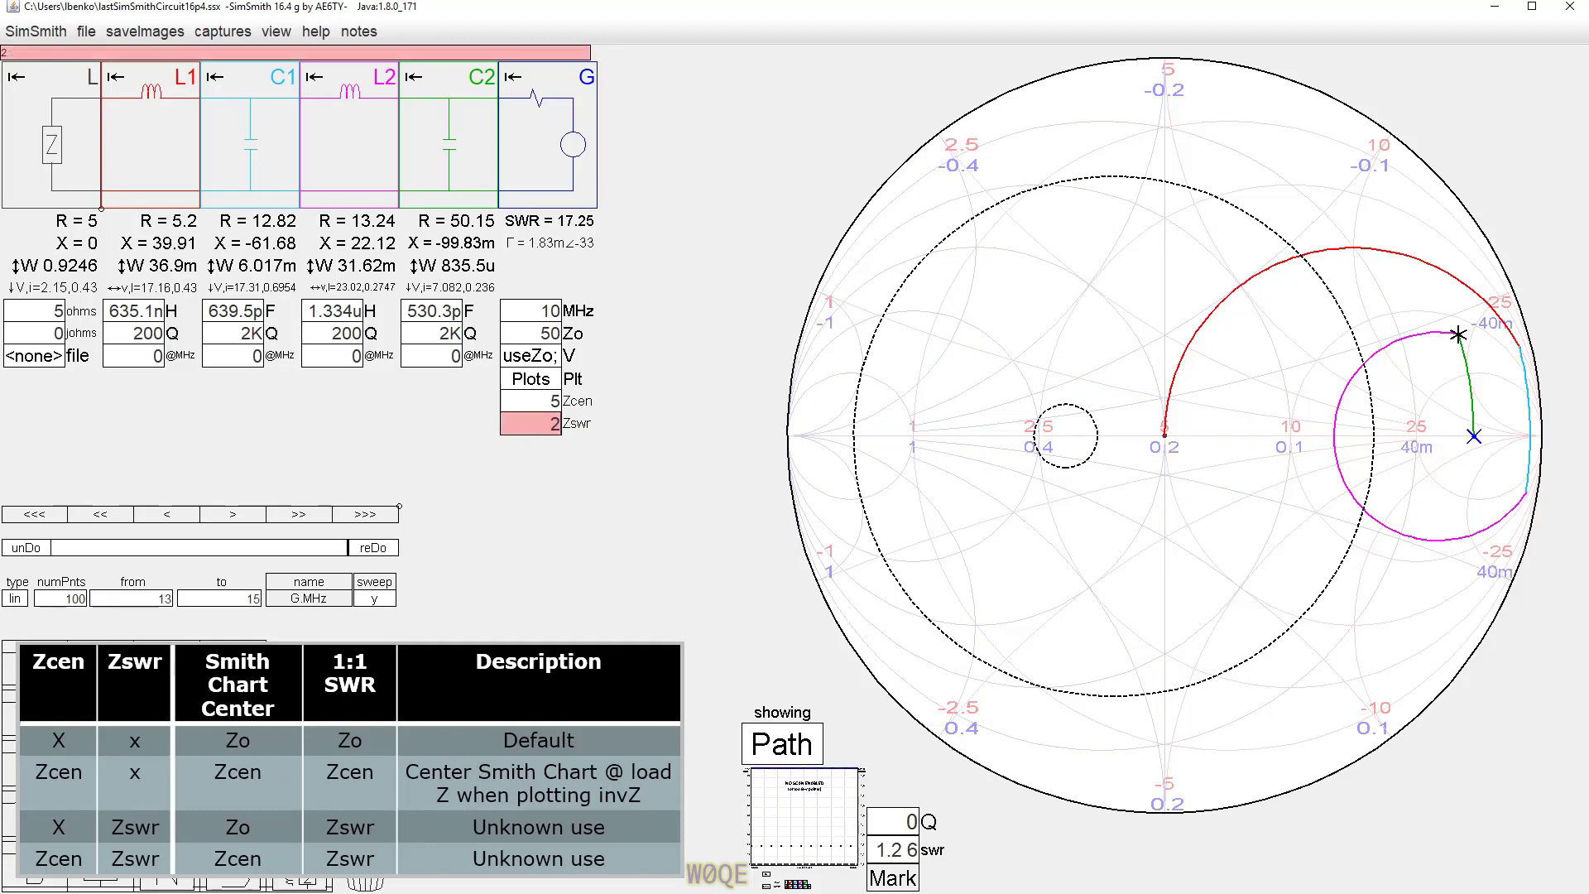
text(+j5)
key(Return)
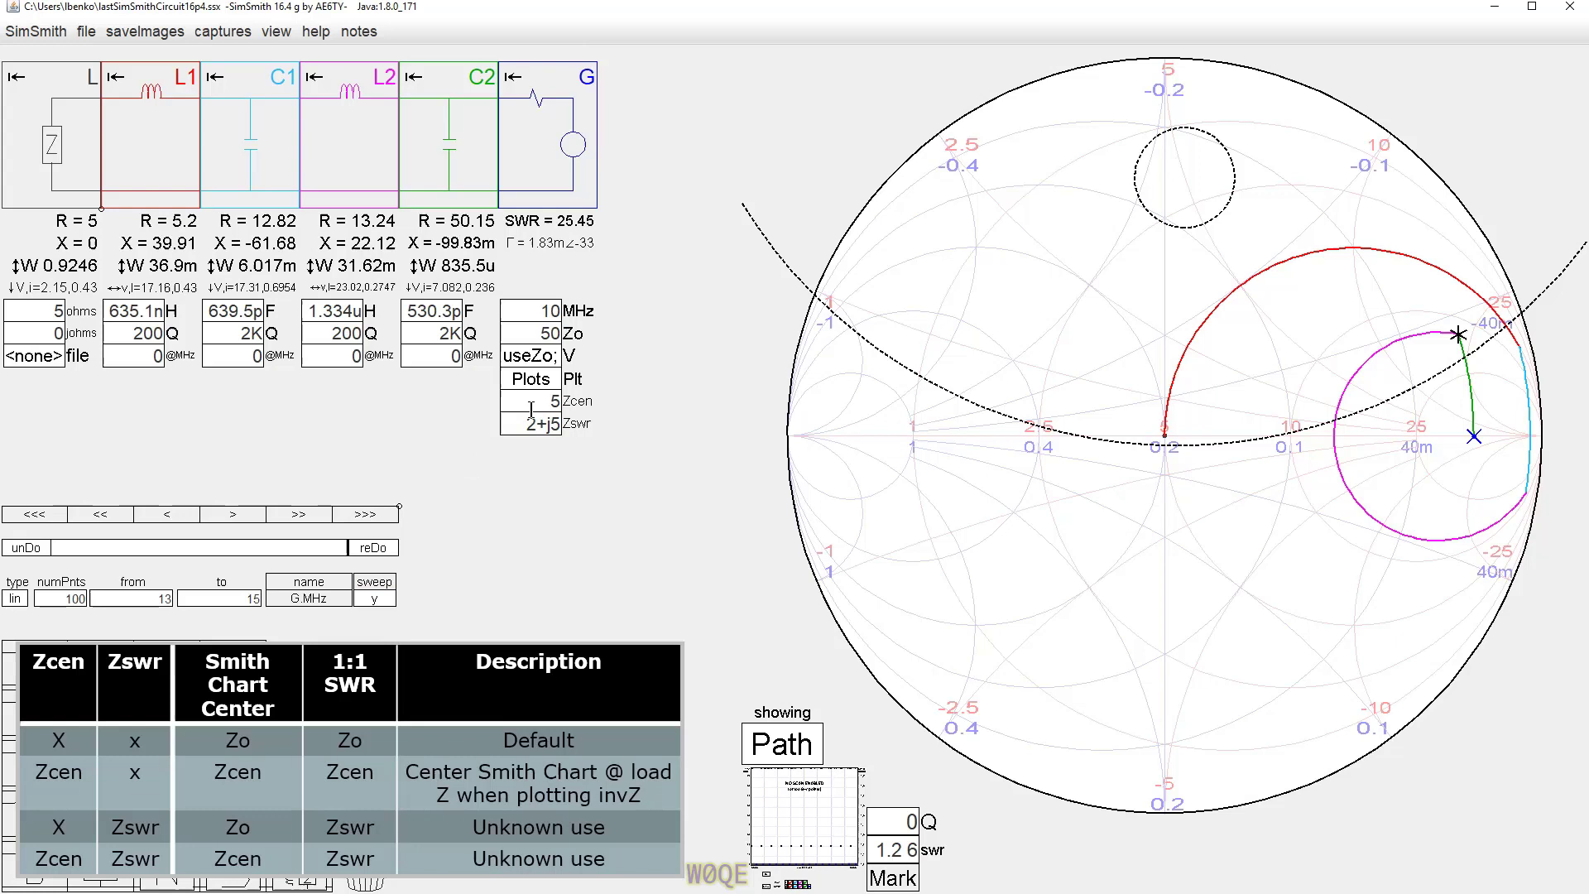
click(561, 426)
Step: Delete the +j5 part so Zswr is a plain 2, giving an SWR of 25.08
click(535, 424)
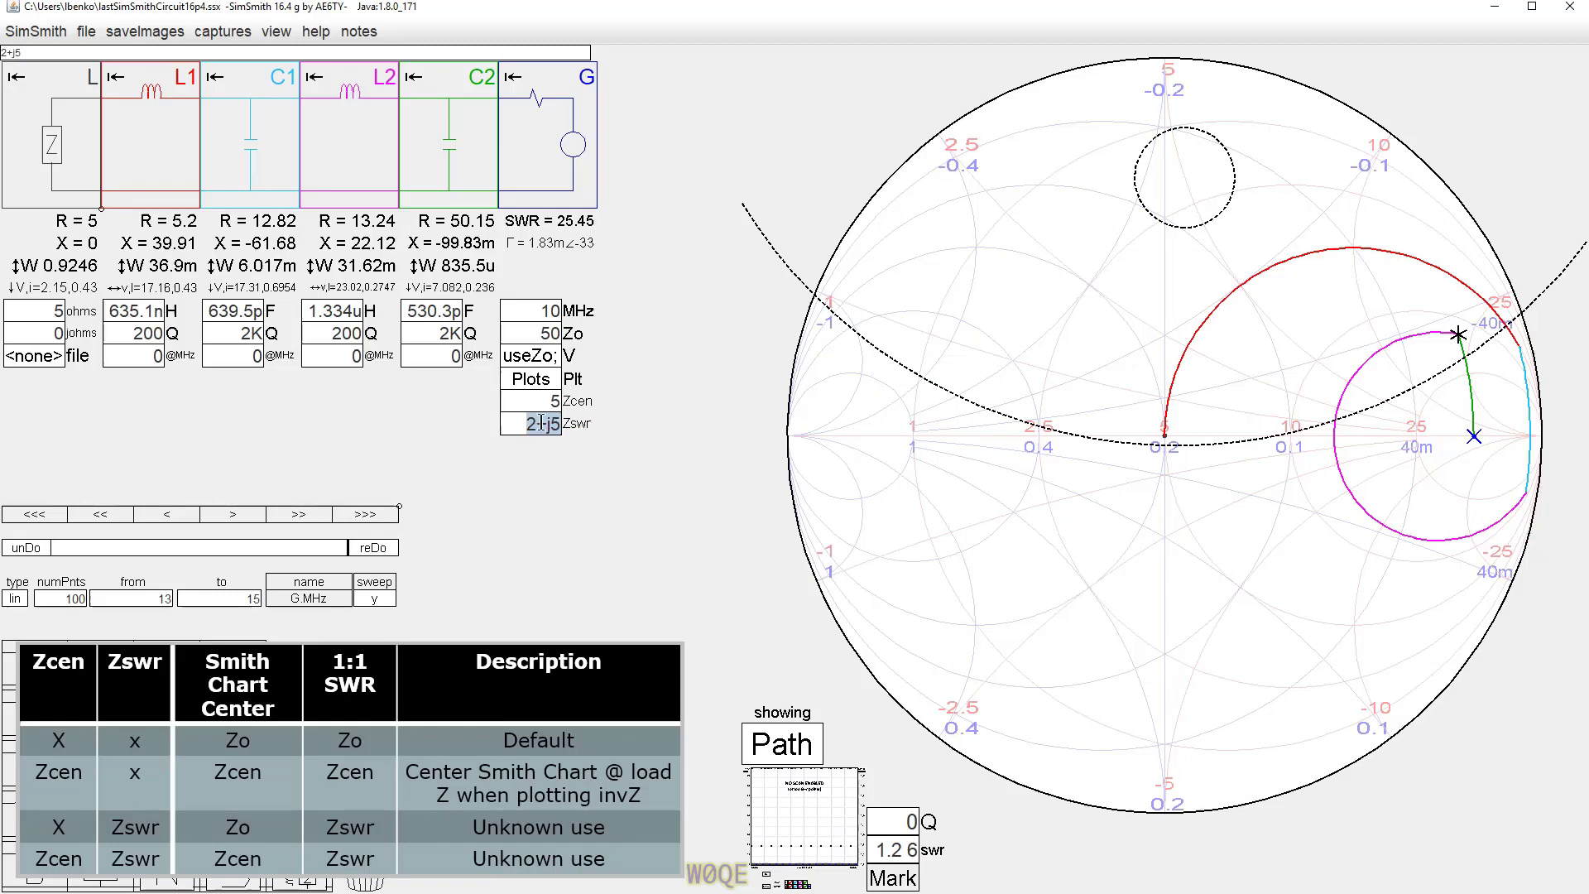
drag(535, 423, 579, 430)
key(BackSpace)
key(Return)
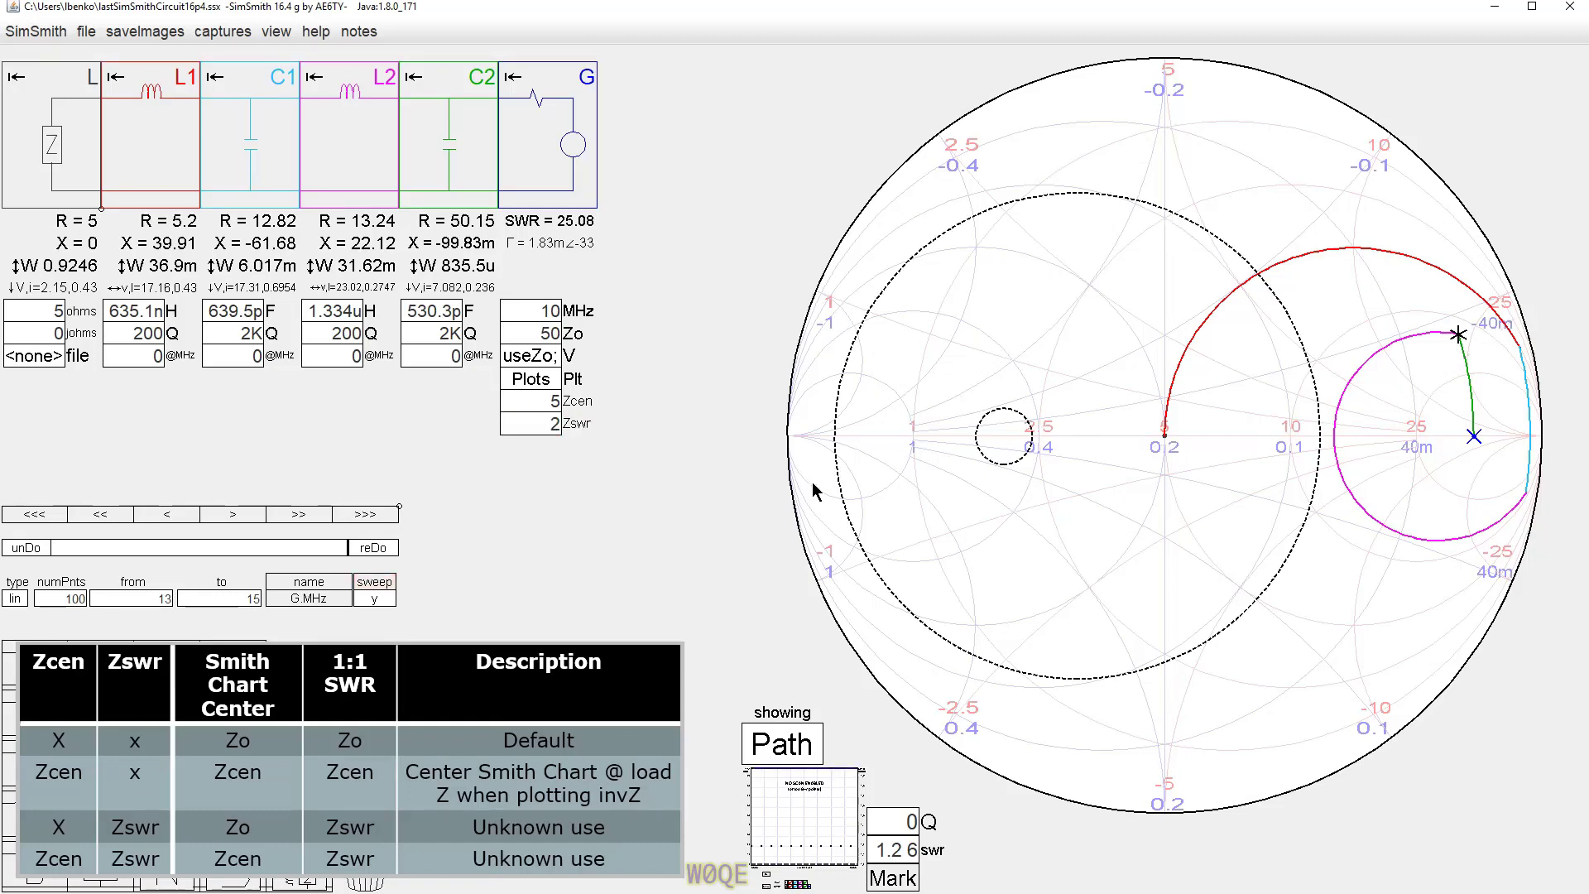
click(549, 423)
Step: Comment out the Zcen line with // in the generator's V script
click(543, 362)
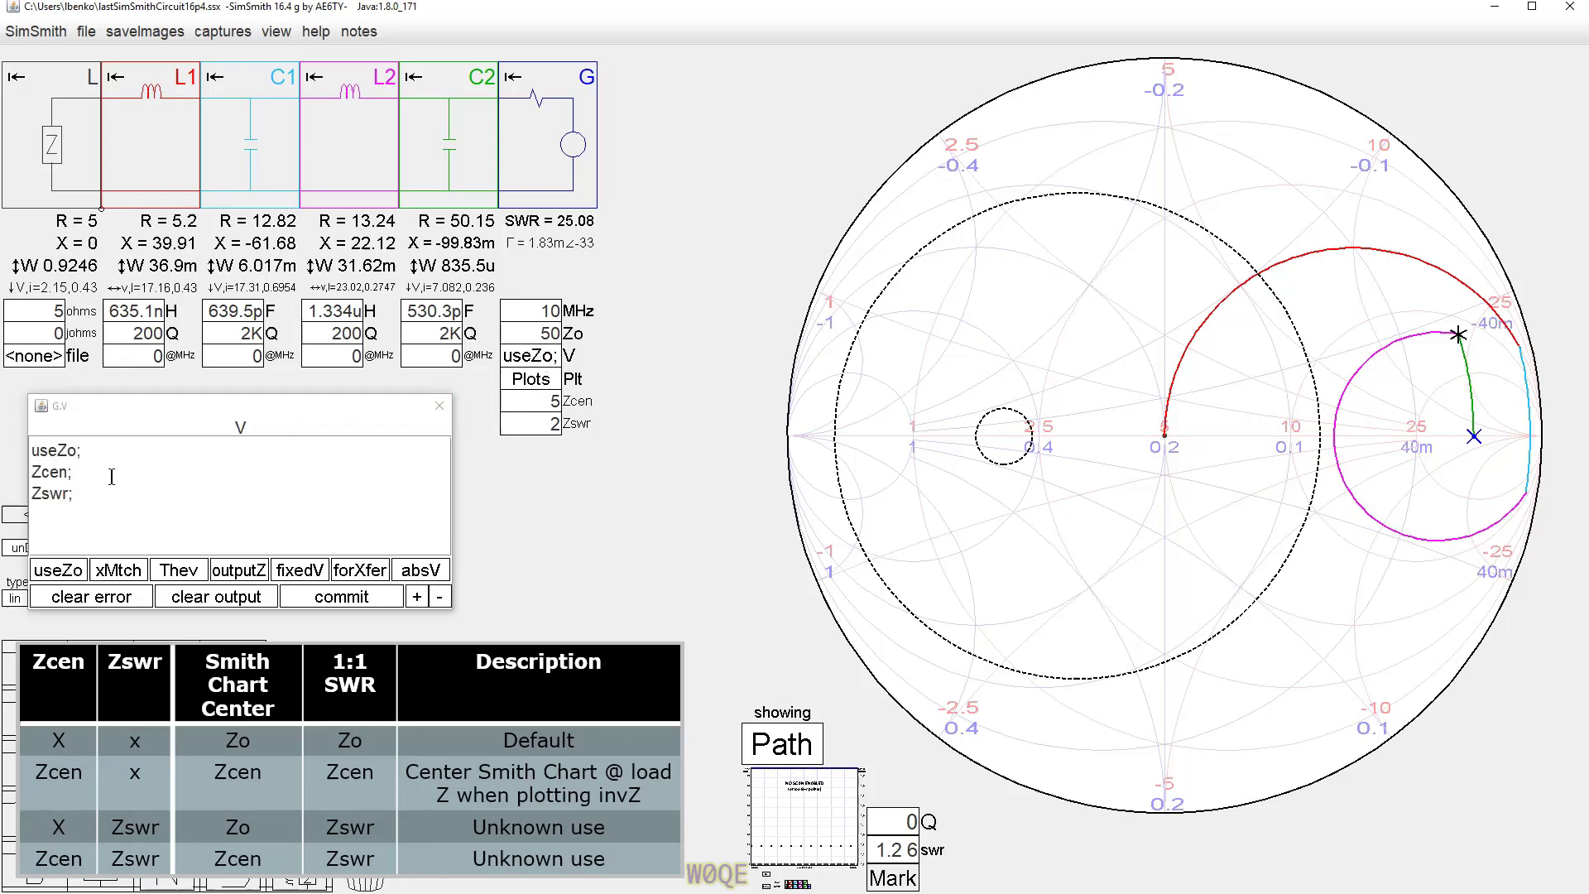
click(31, 472)
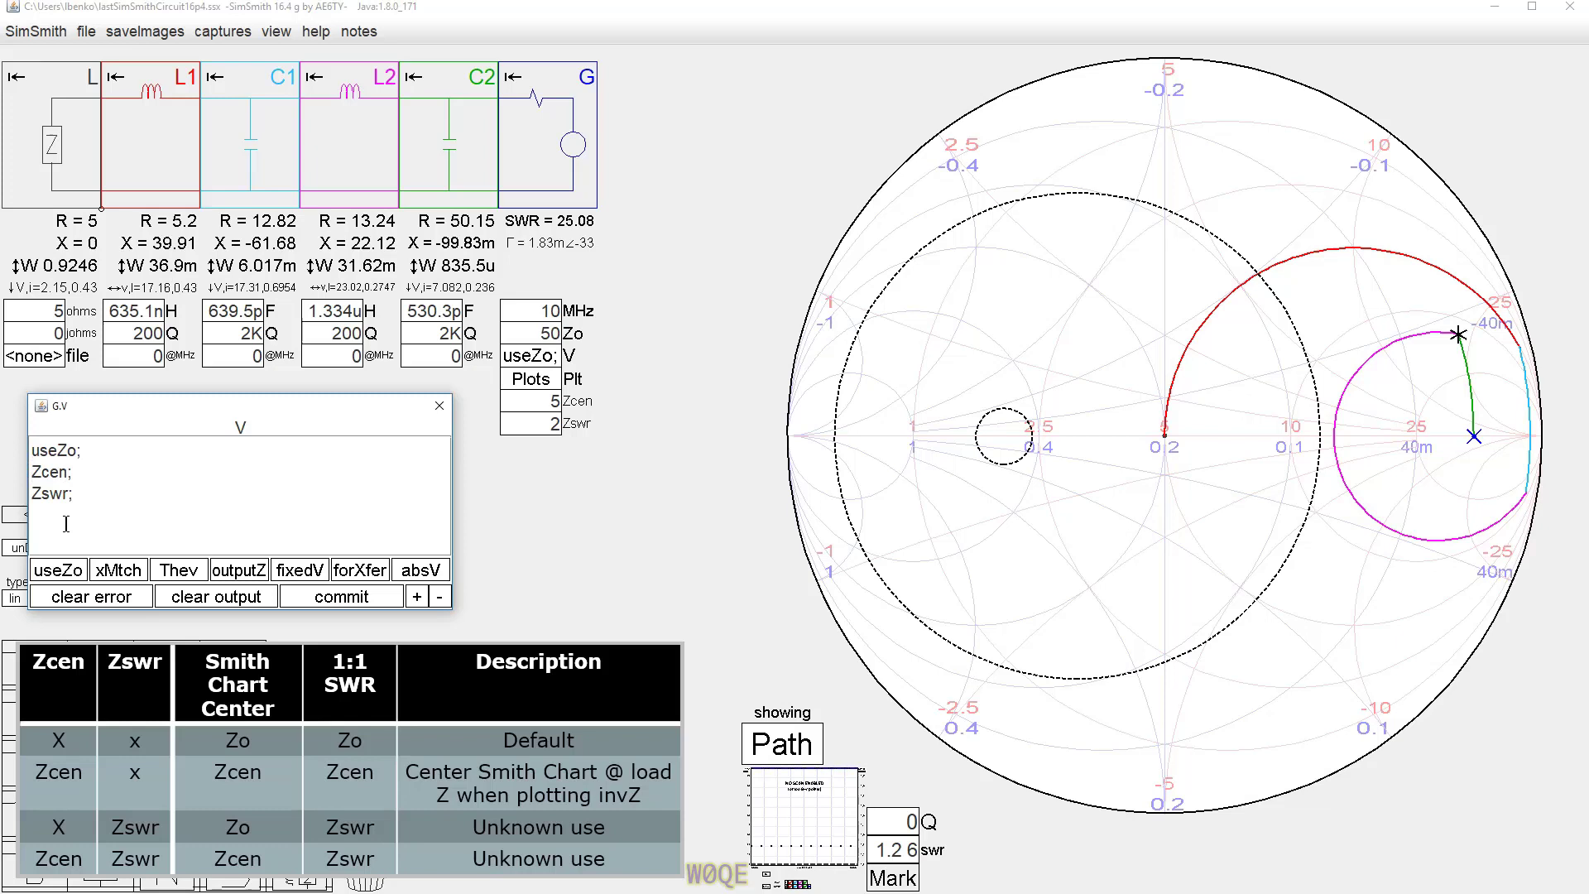
text(//)
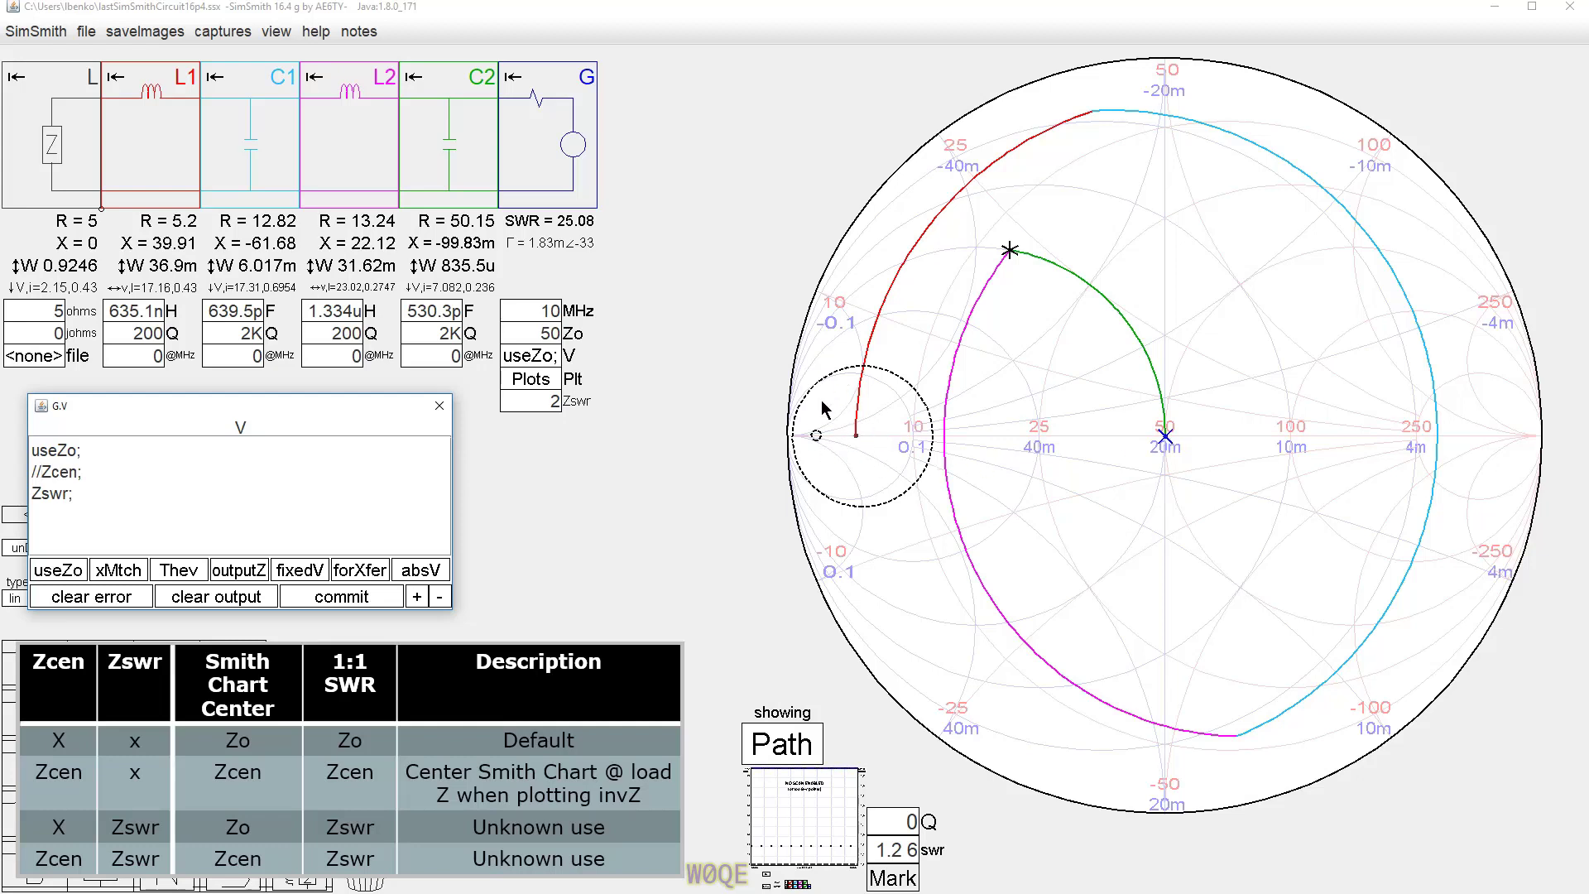
Step: Set Zswr to 5, bringing the SWR to 10.03
click(558, 406)
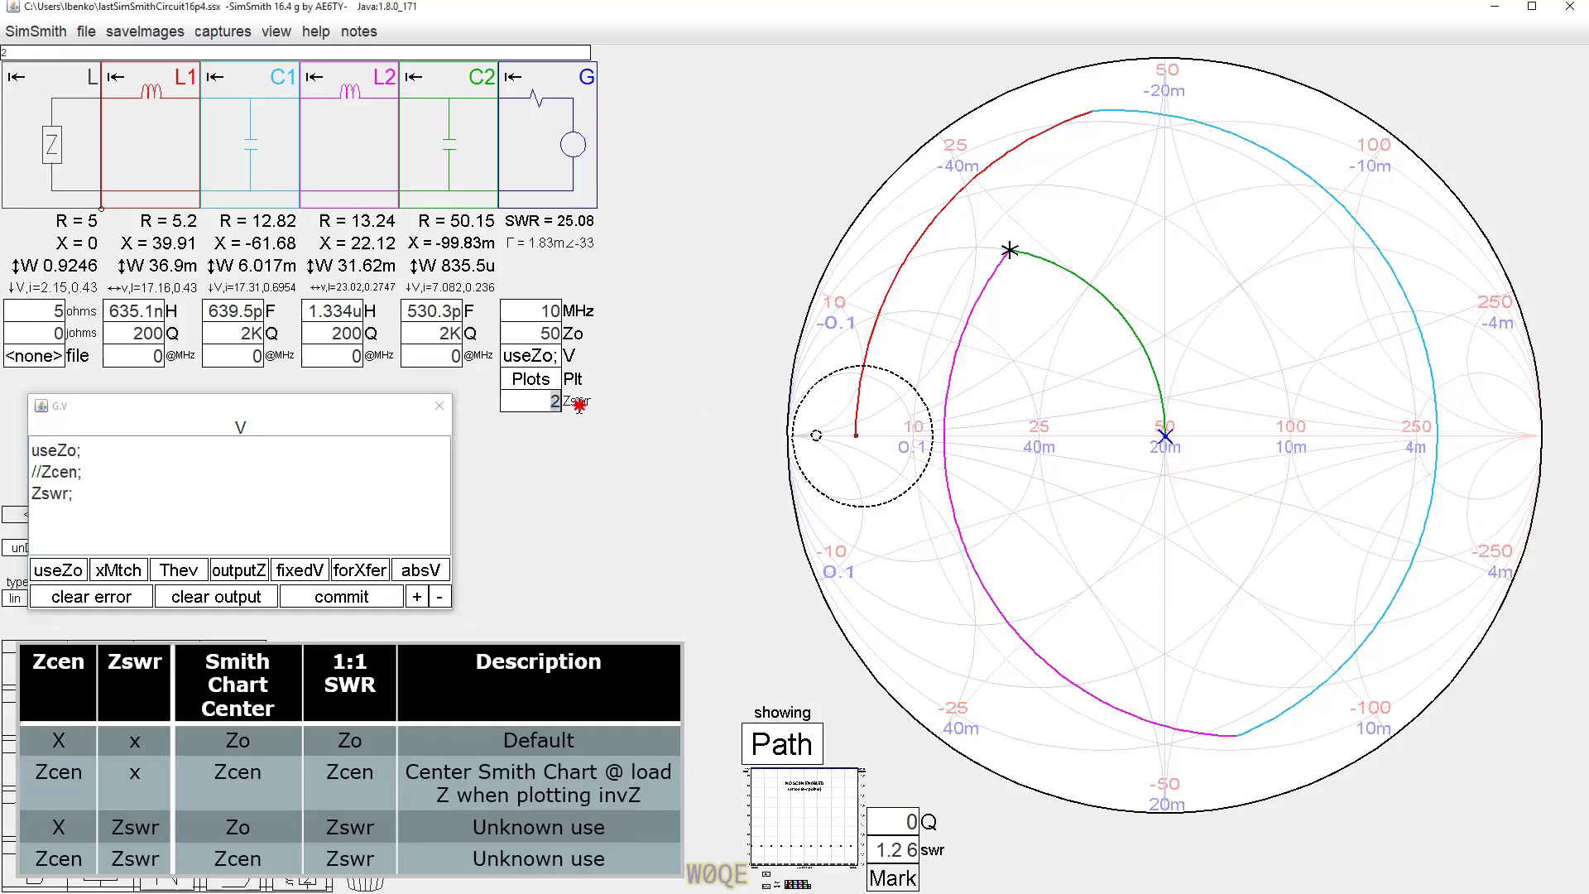
text(5)
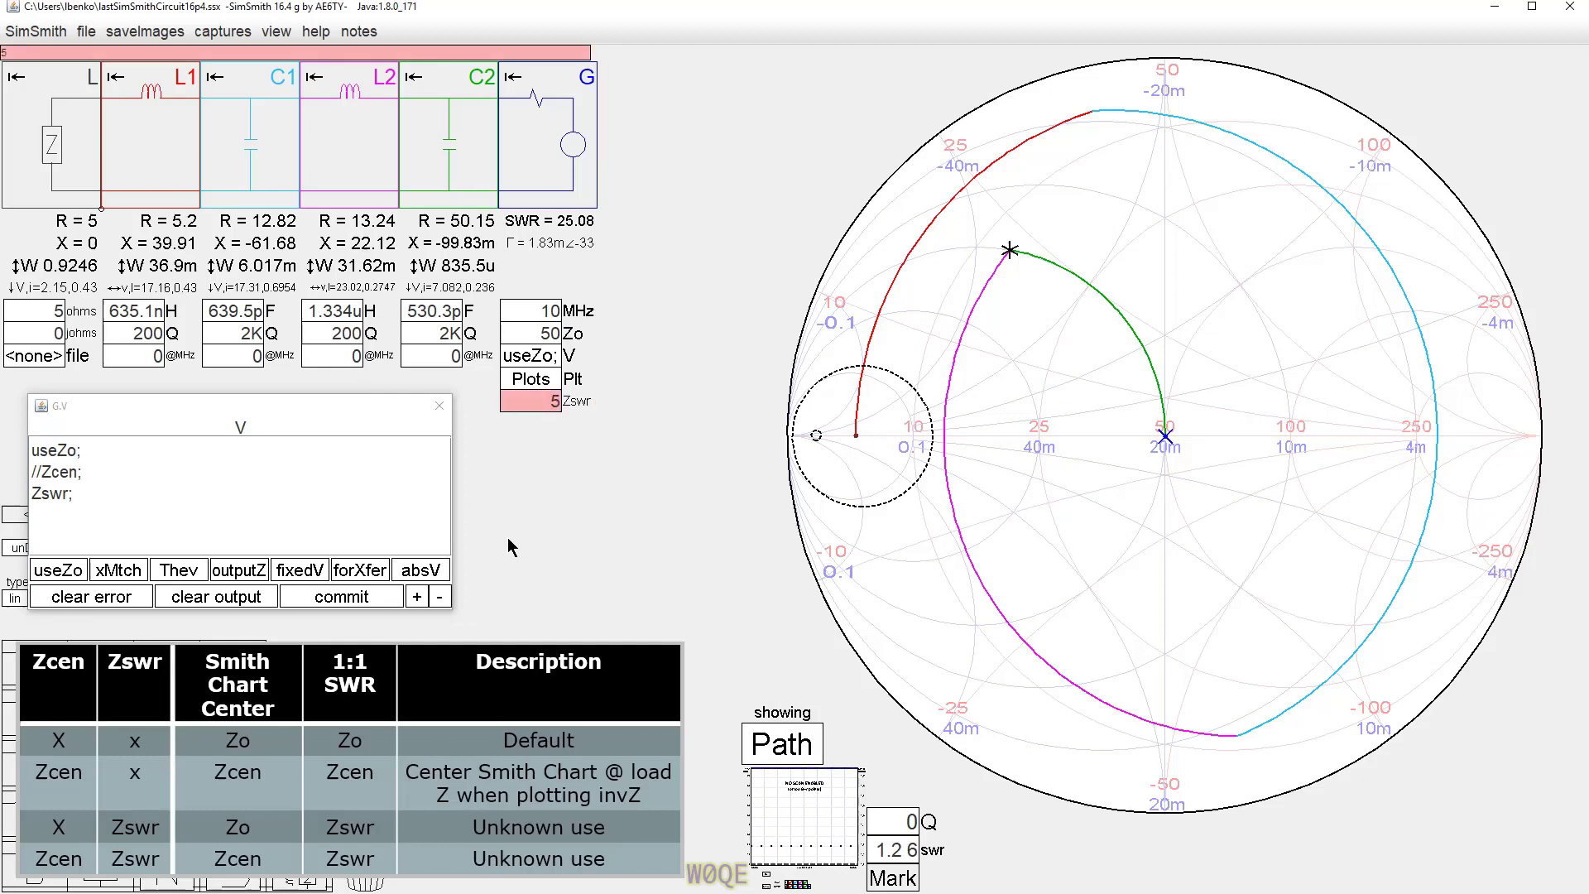
key(Return)
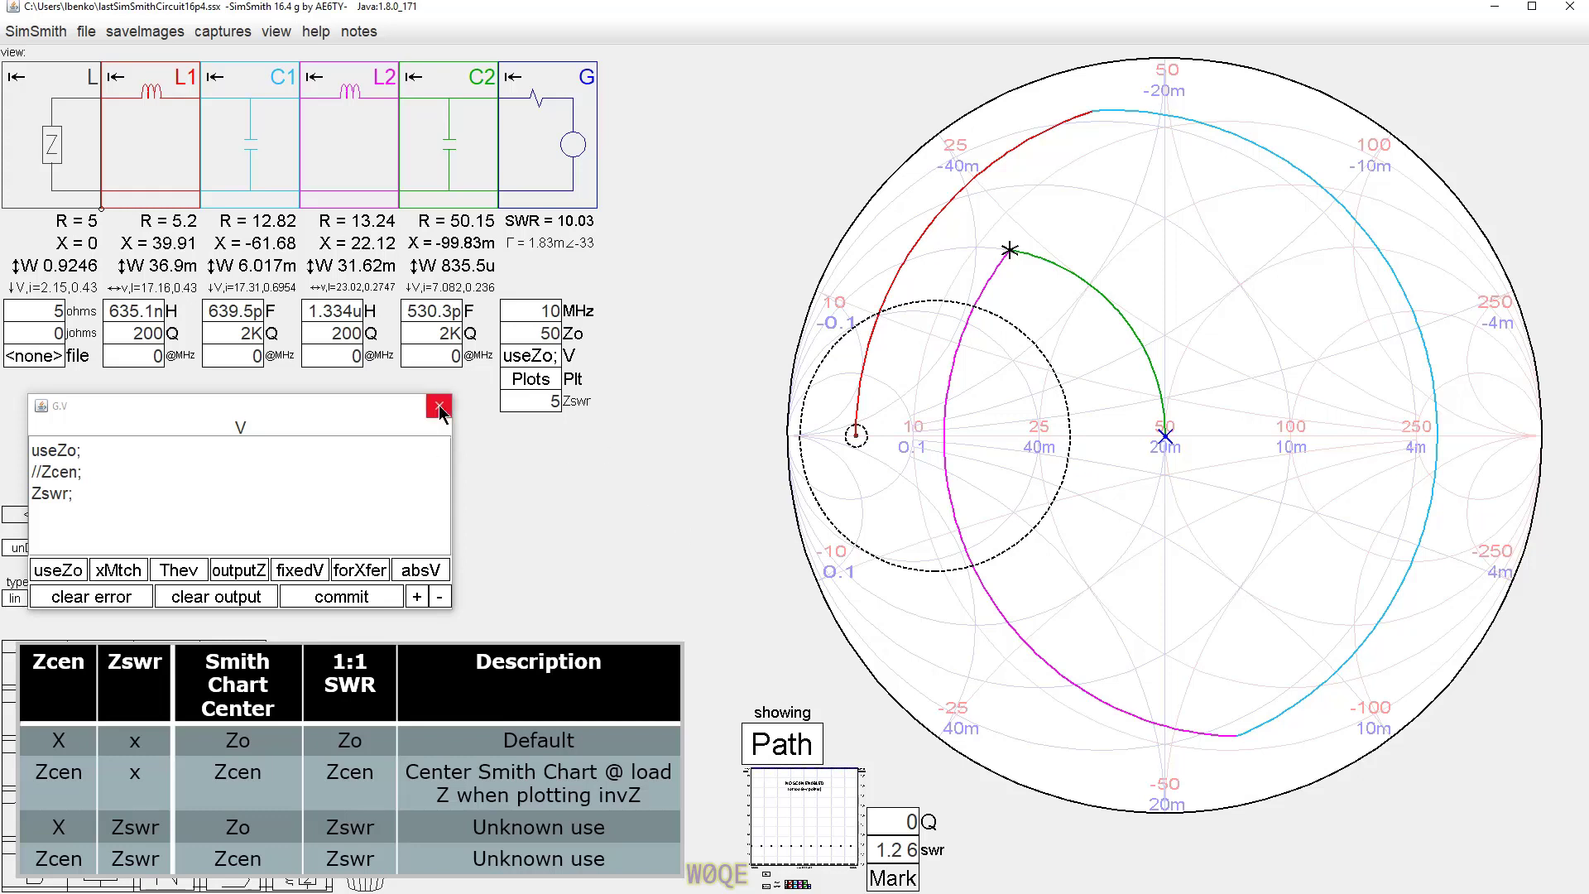
click(536, 359)
Step: Remove the // comment marks to re-enable Zcen, then check the Zcen and Zswr values
click(41, 472)
key(BackSpace)
key(BackSpace)
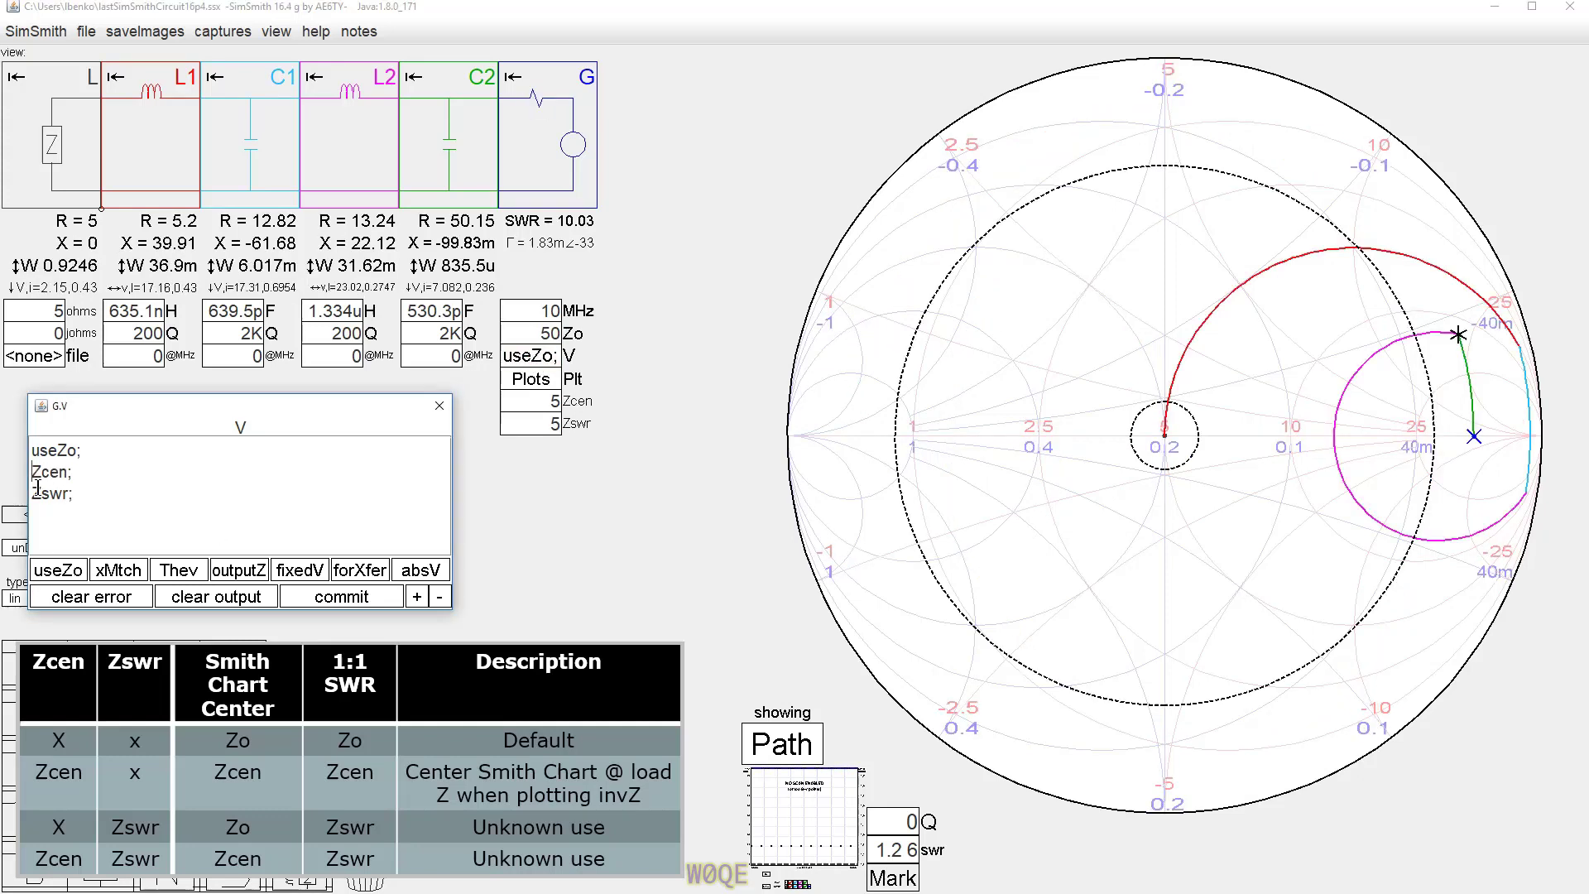
click(557, 402)
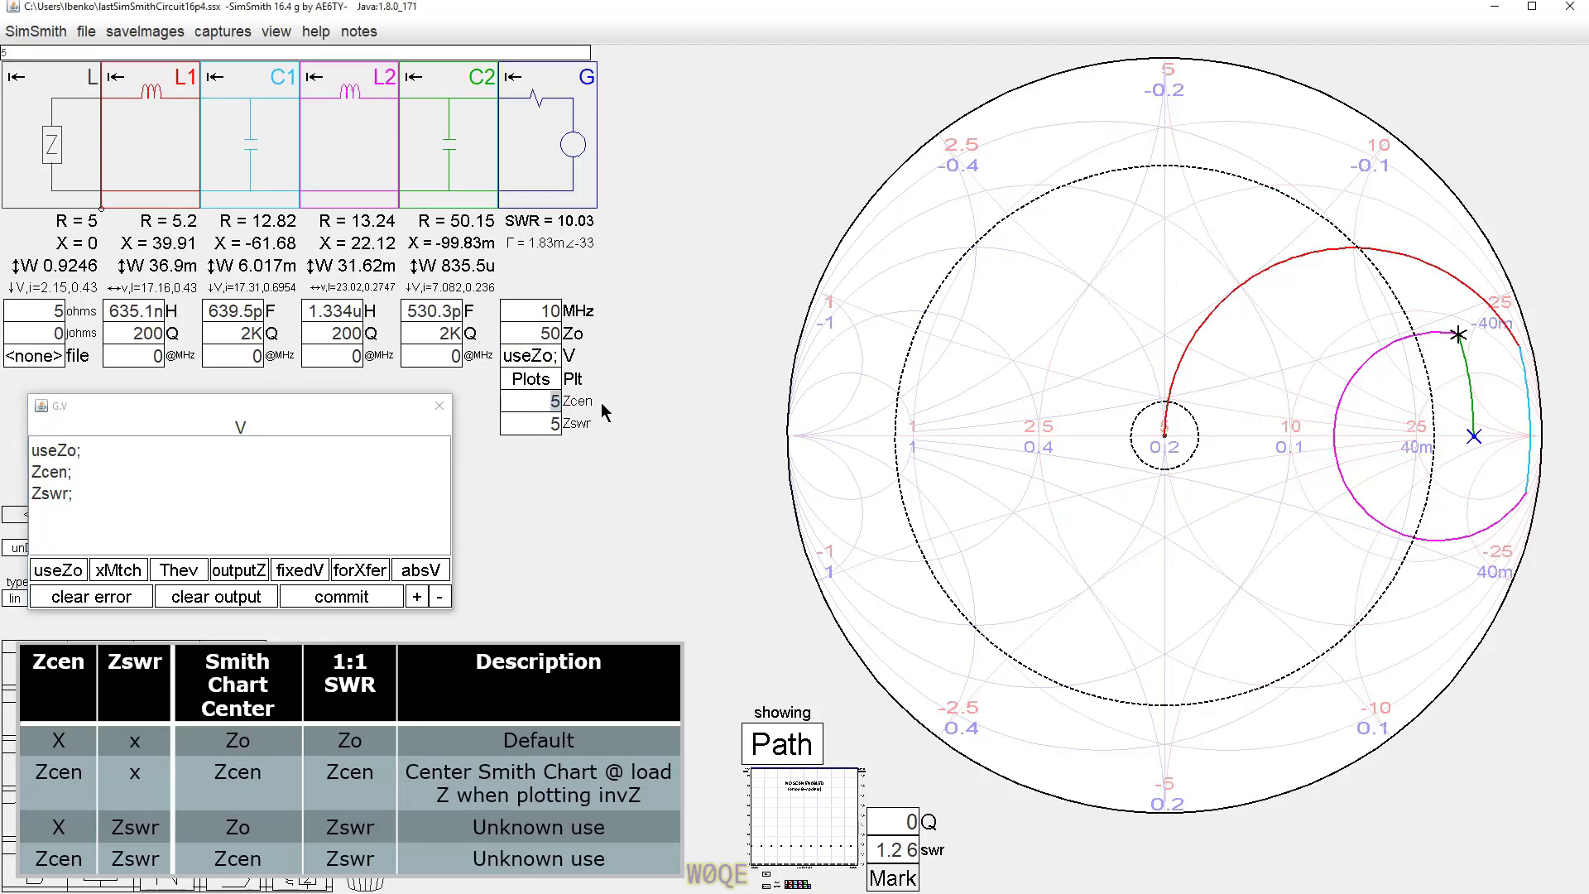
click(600, 424)
Step: Add a Zgen variable, enter 314.7, and scroll it to 229.4
click(85, 496)
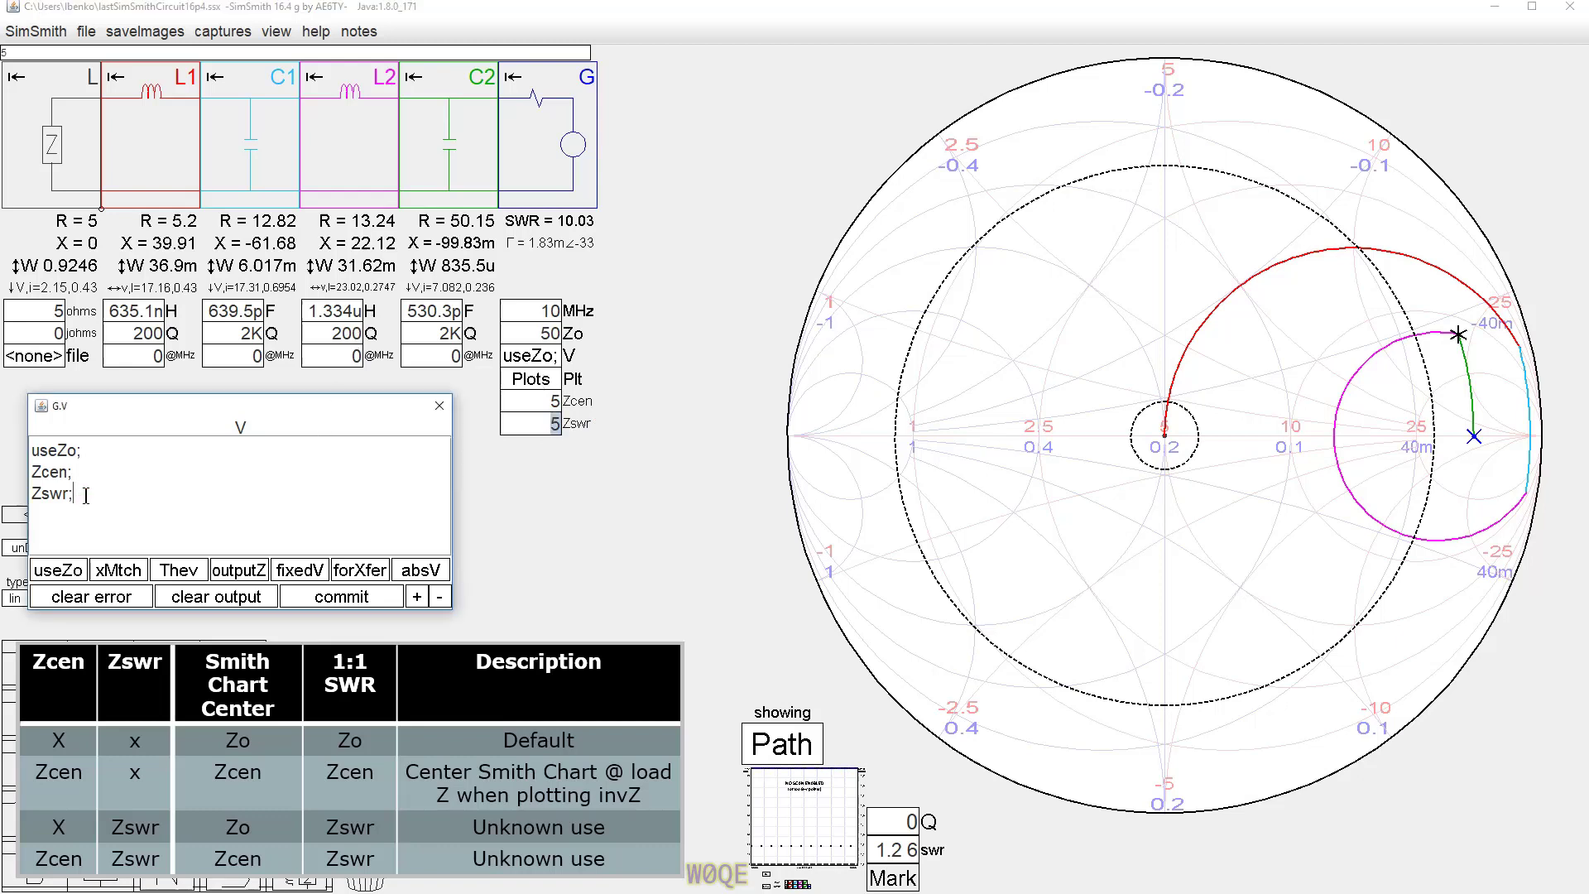
key(Return)
text(Zgen;)
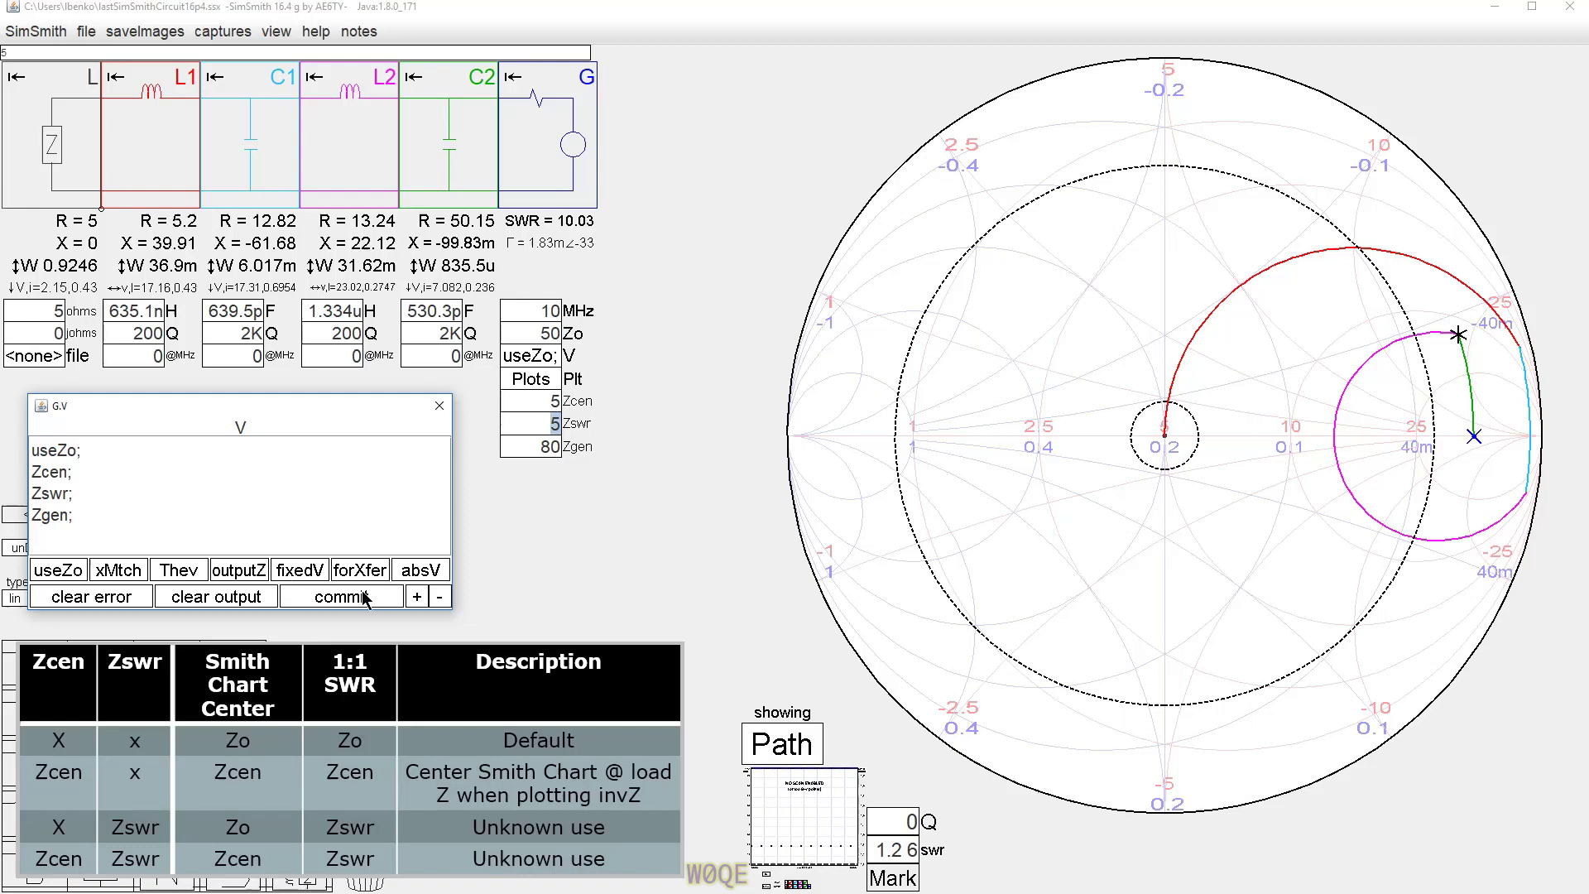
click(535, 447)
text(314.7)
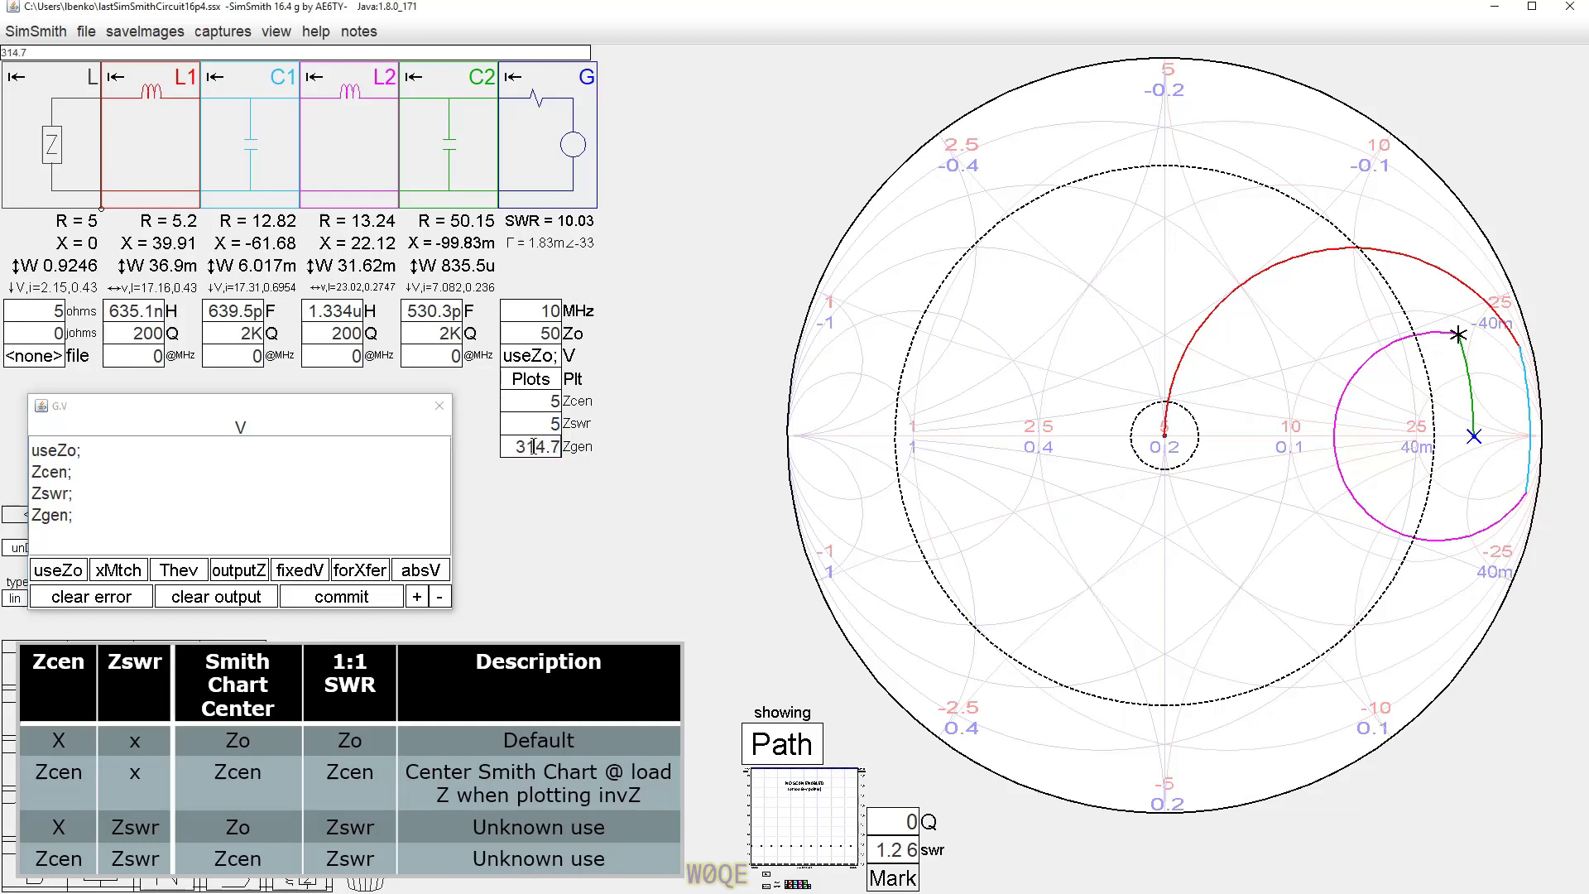
scroll(533, 447, down, 2)
scroll(534, 447, up, 4)
Step: Replace useZo with an argument-free Thev() generator call and commit the script
click(179, 571)
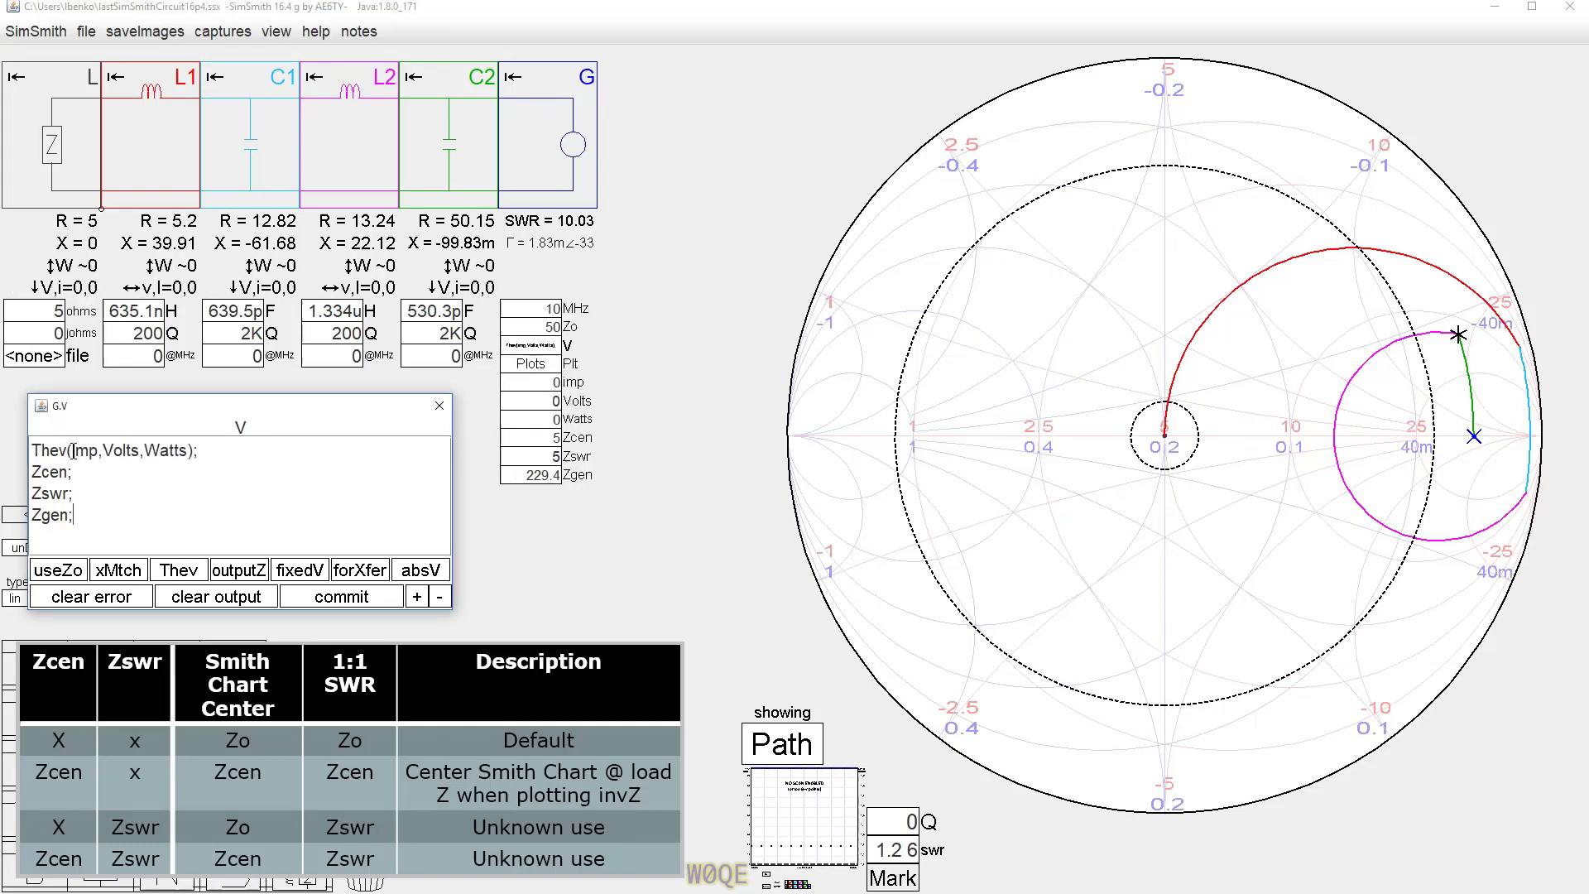
drag(74, 450, 188, 460)
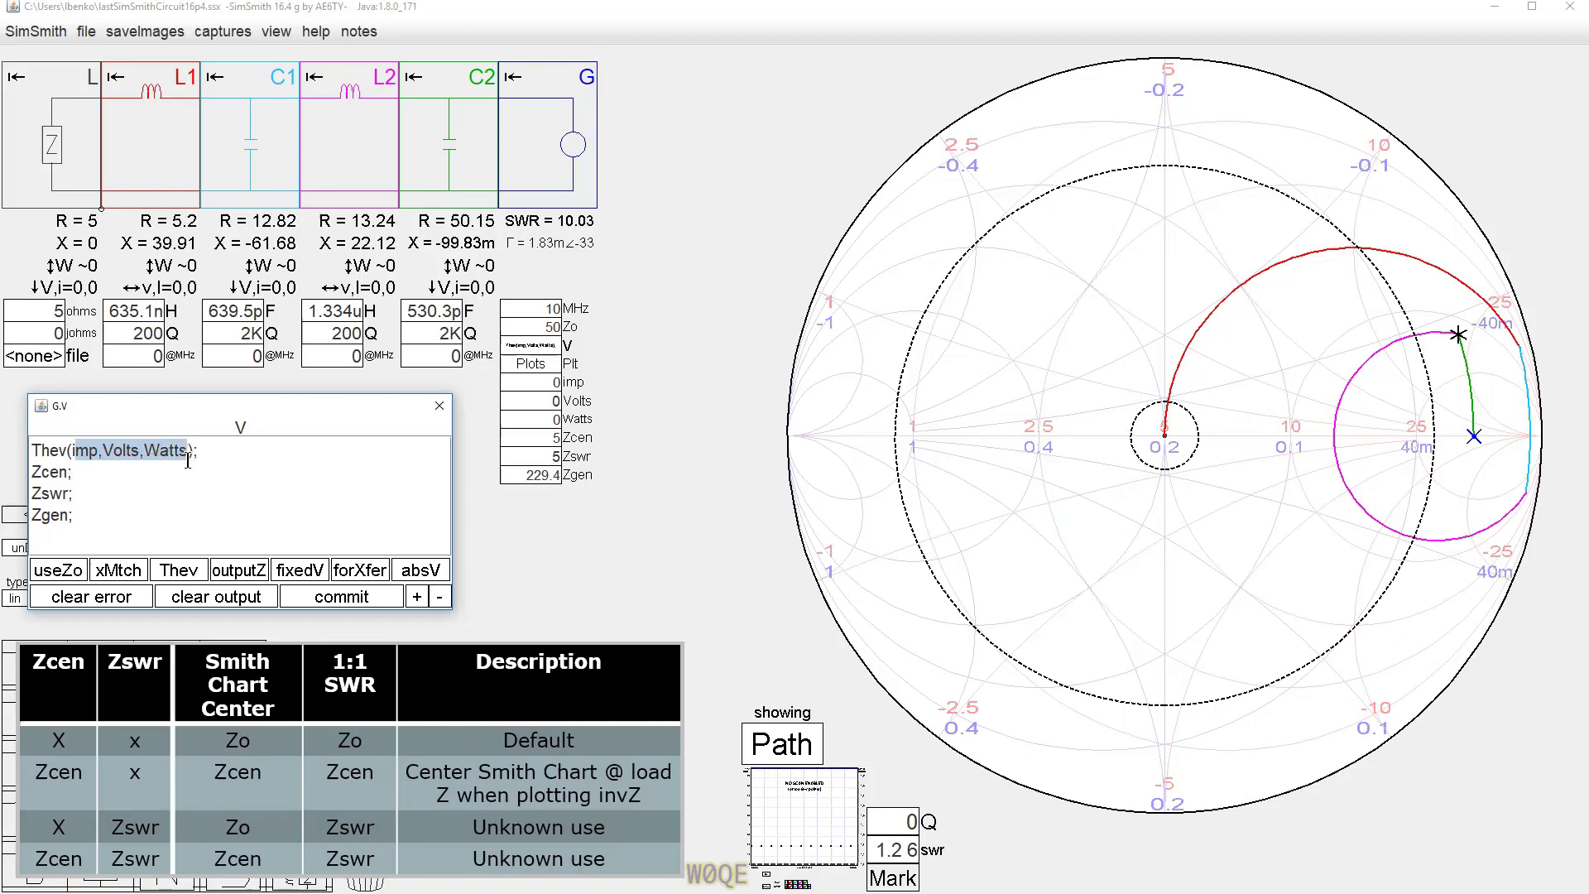
text(i)
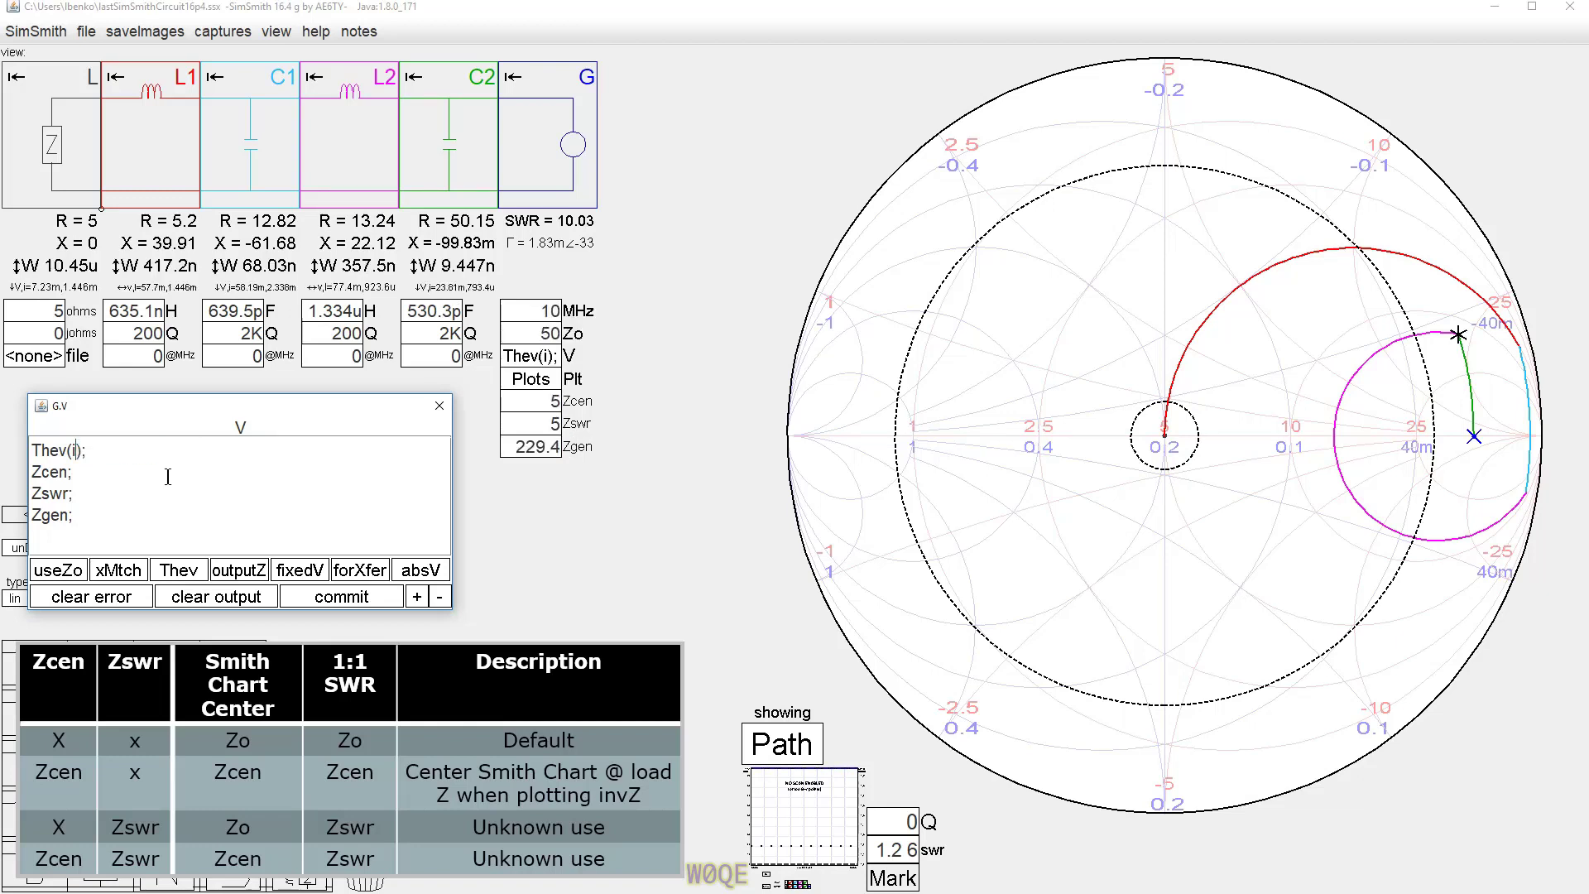
key(BackSpace)
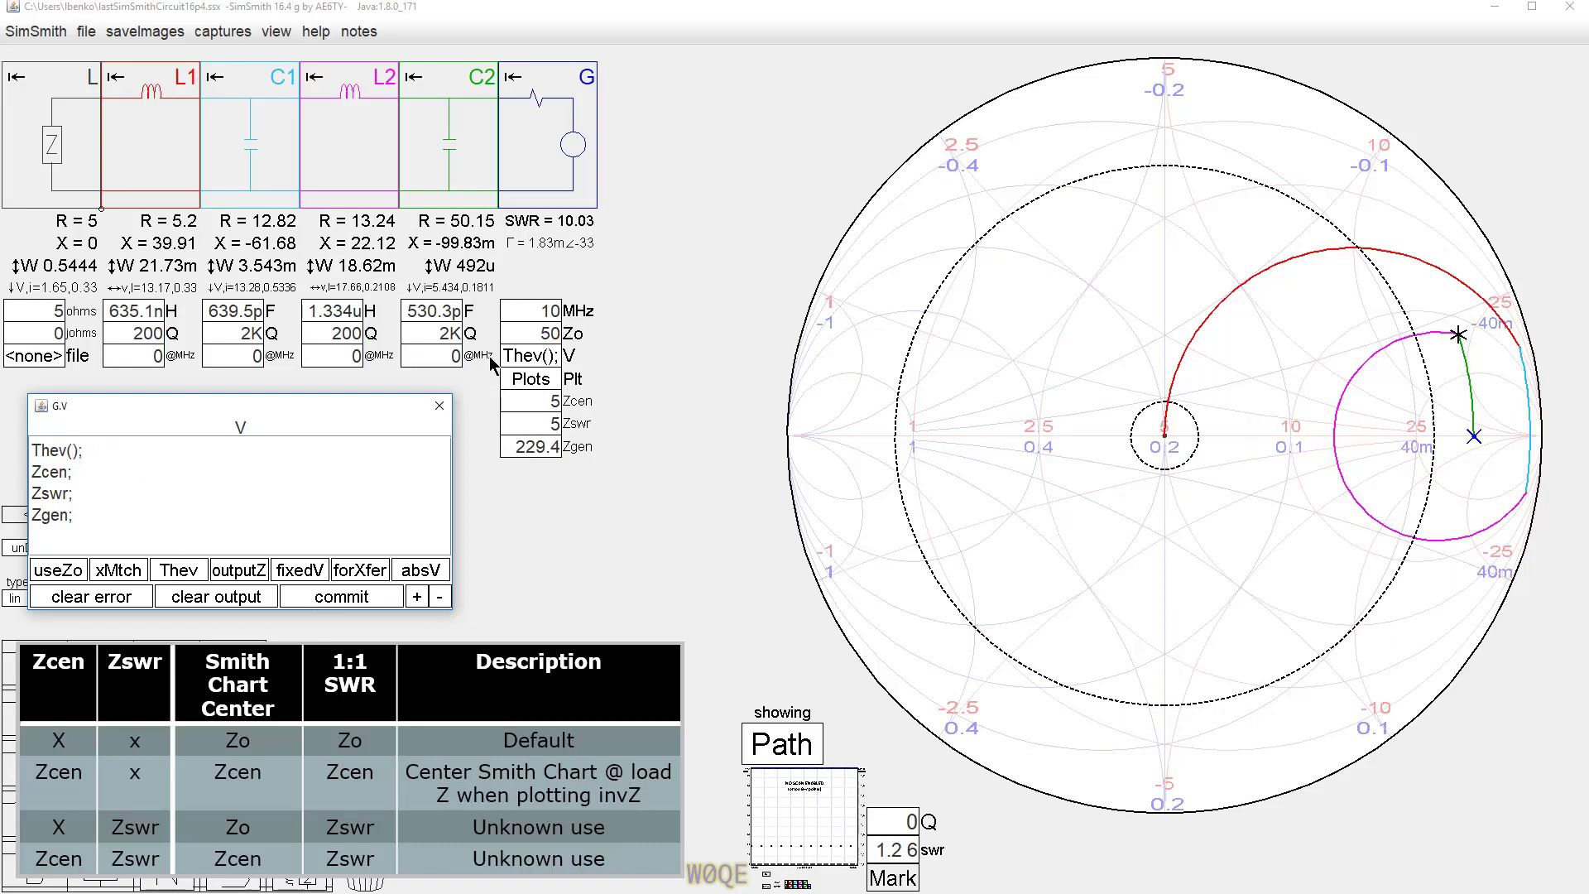
click(347, 600)
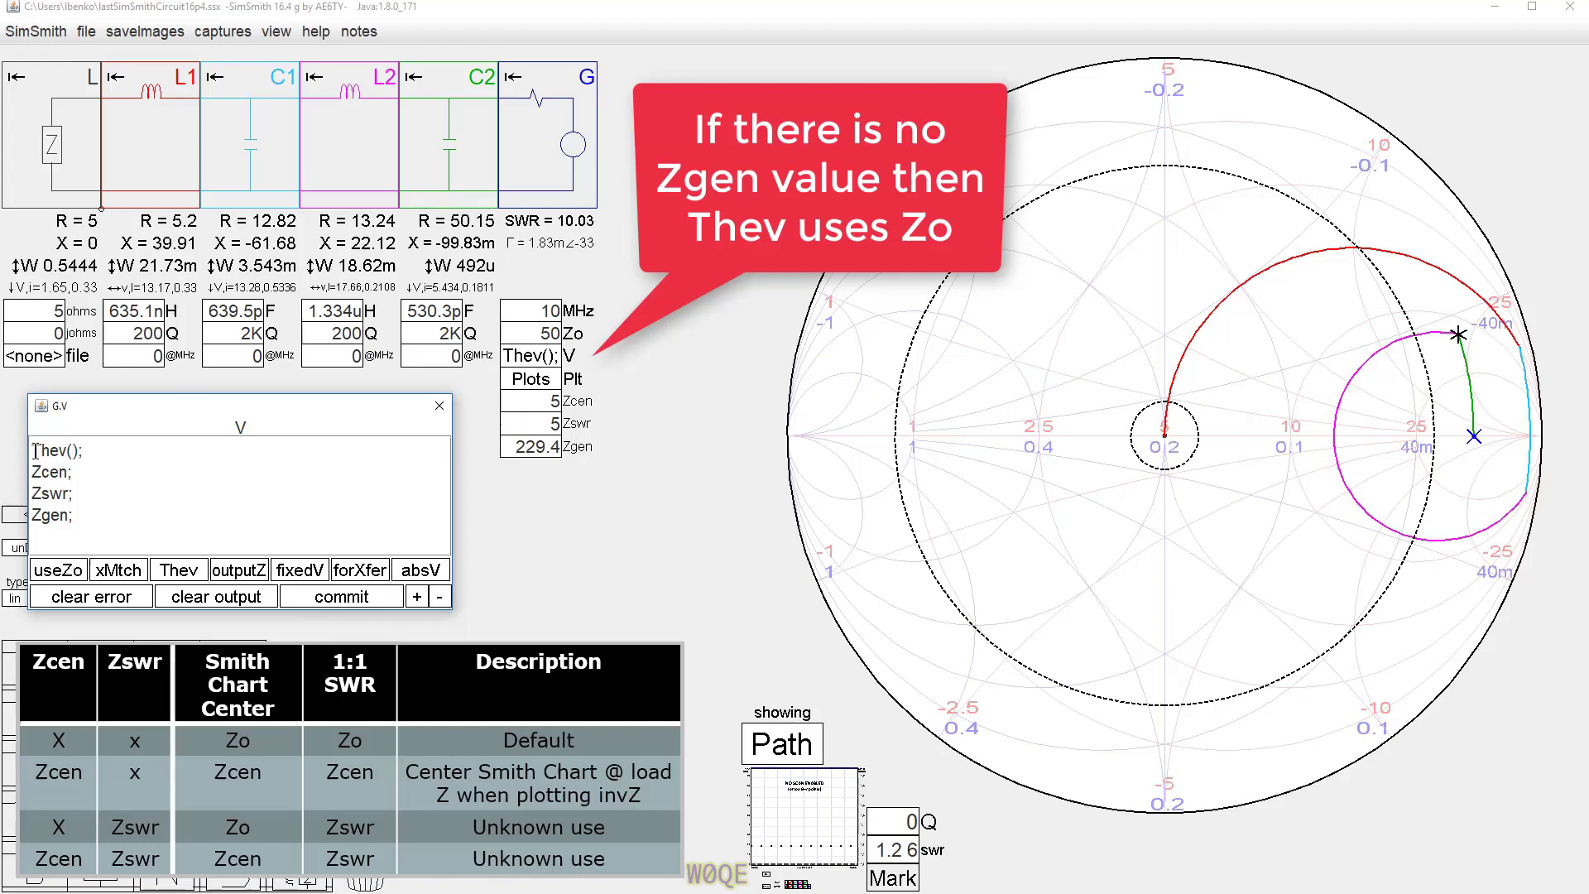
click(335, 601)
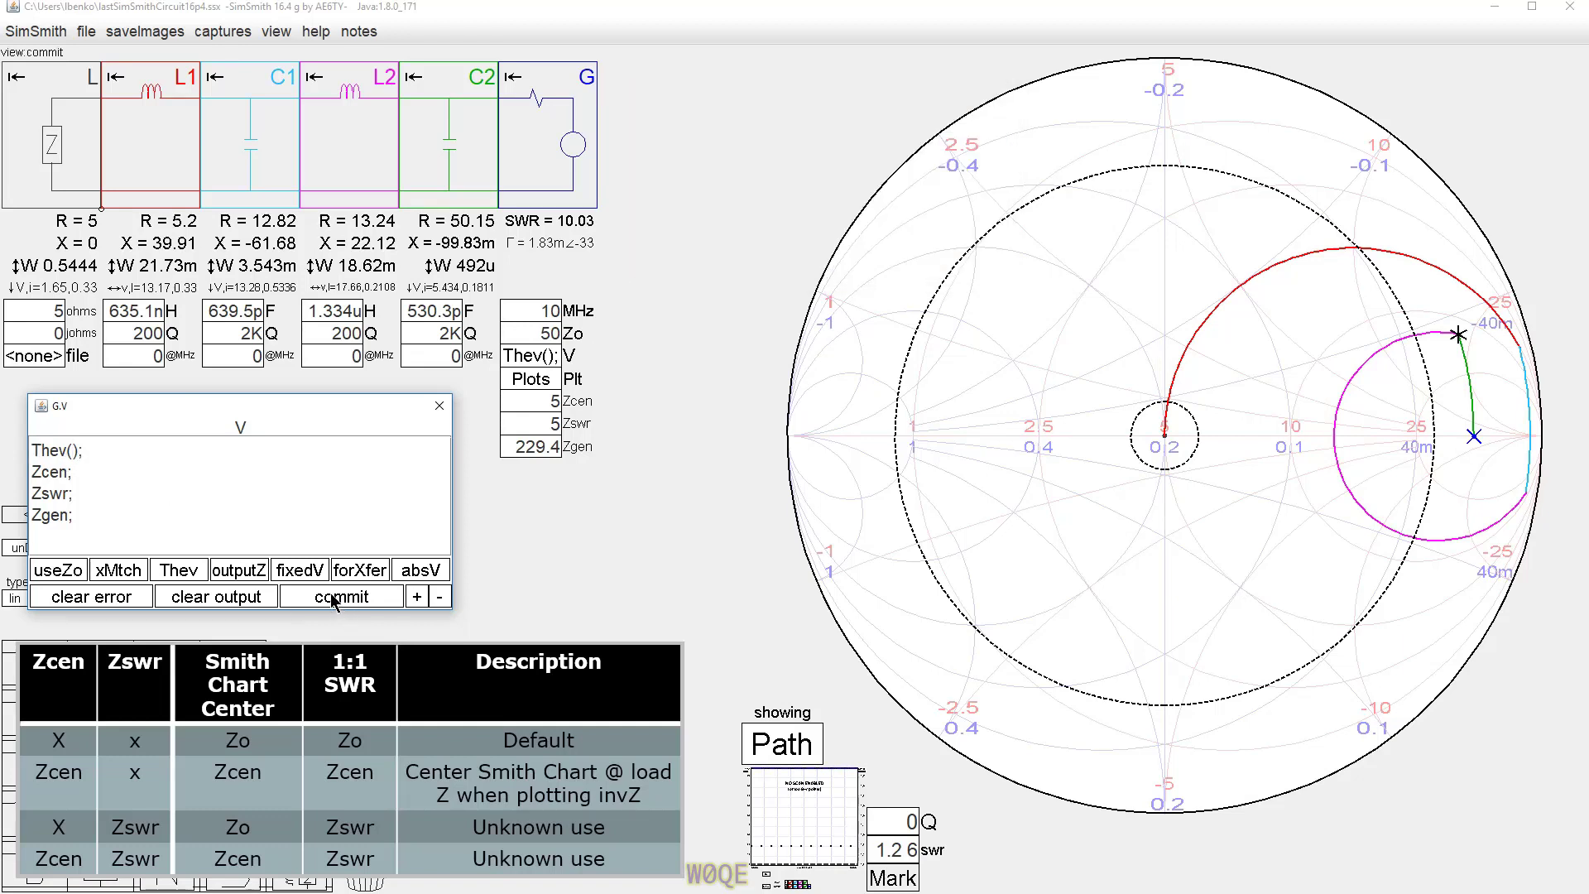
click(331, 598)
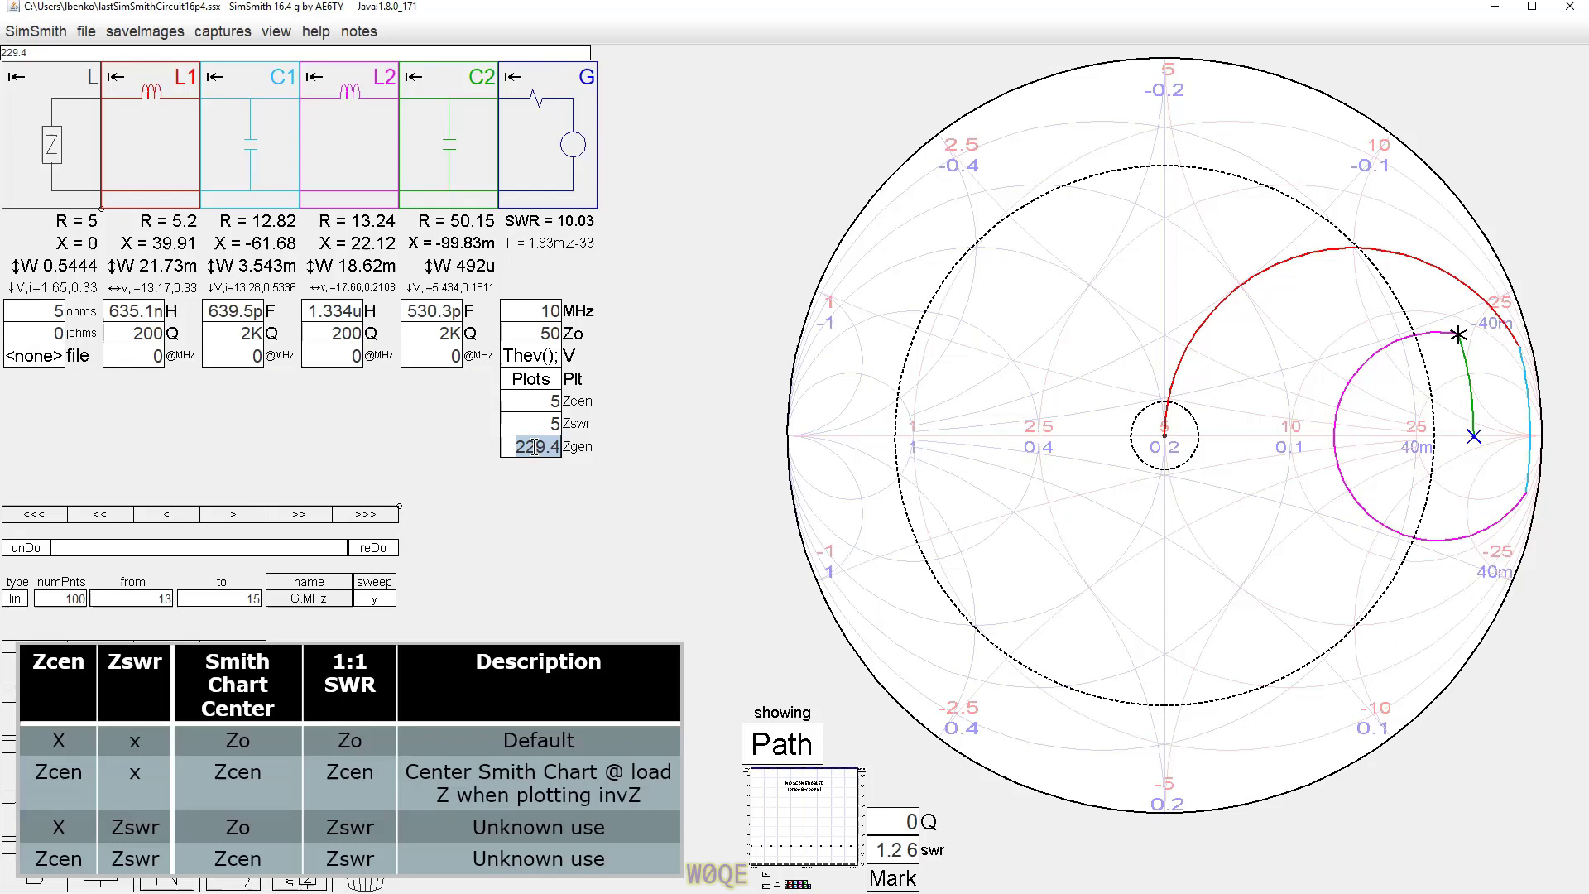
Step: Set Zgen to 80, raising the load power reading to 0.876 W
text(98.77)
key(BackSpace)
key(BackSpace)
key(BackSpace)
key(BackSpace)
key(BackSpace)
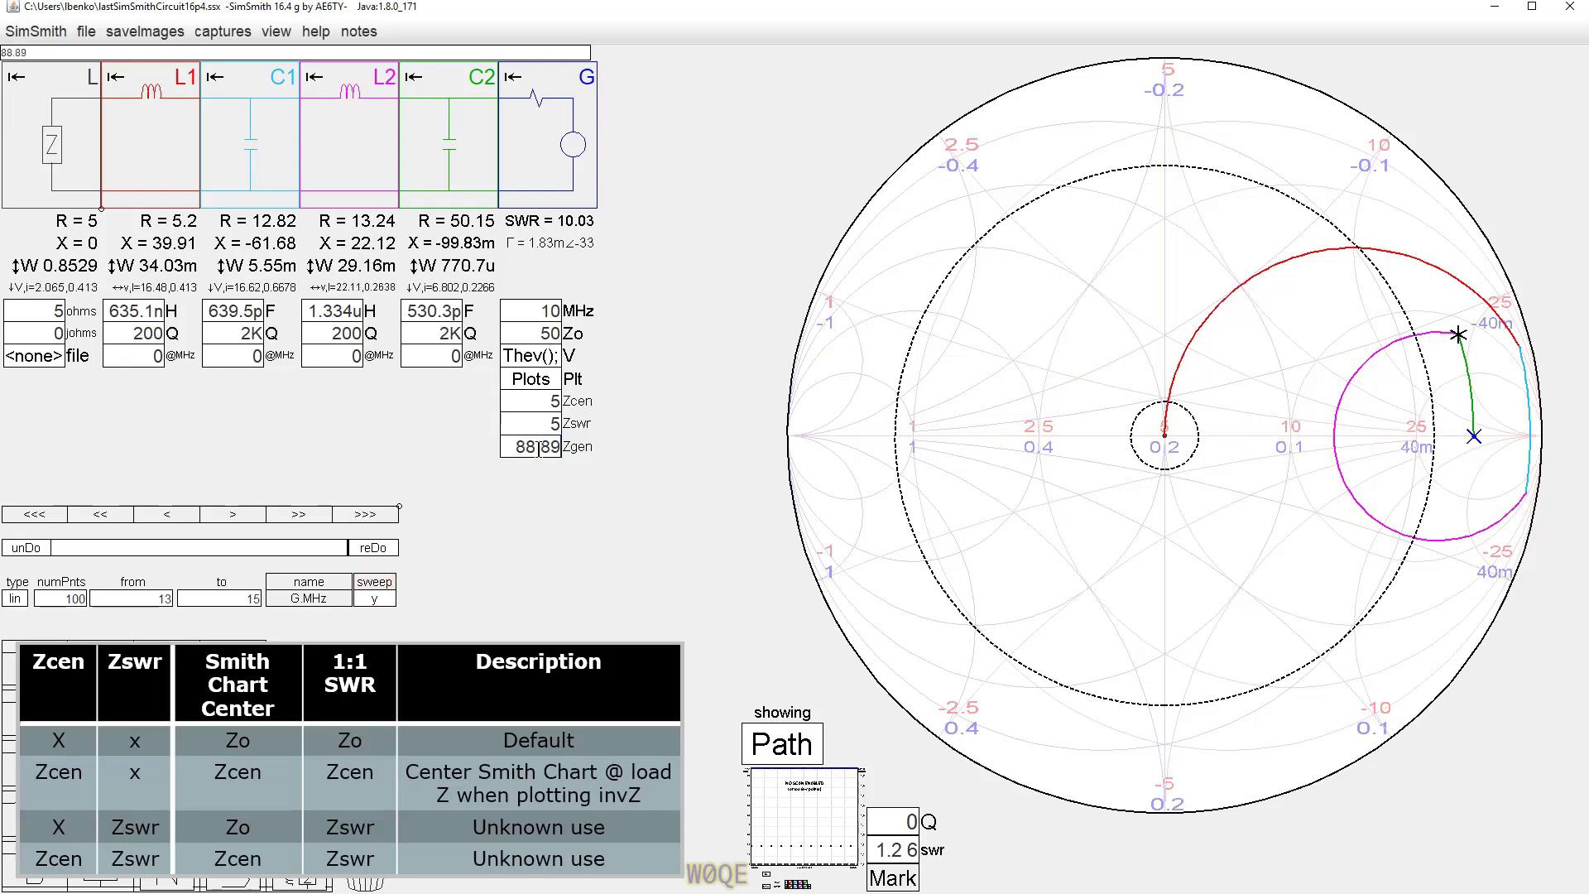
text(80)
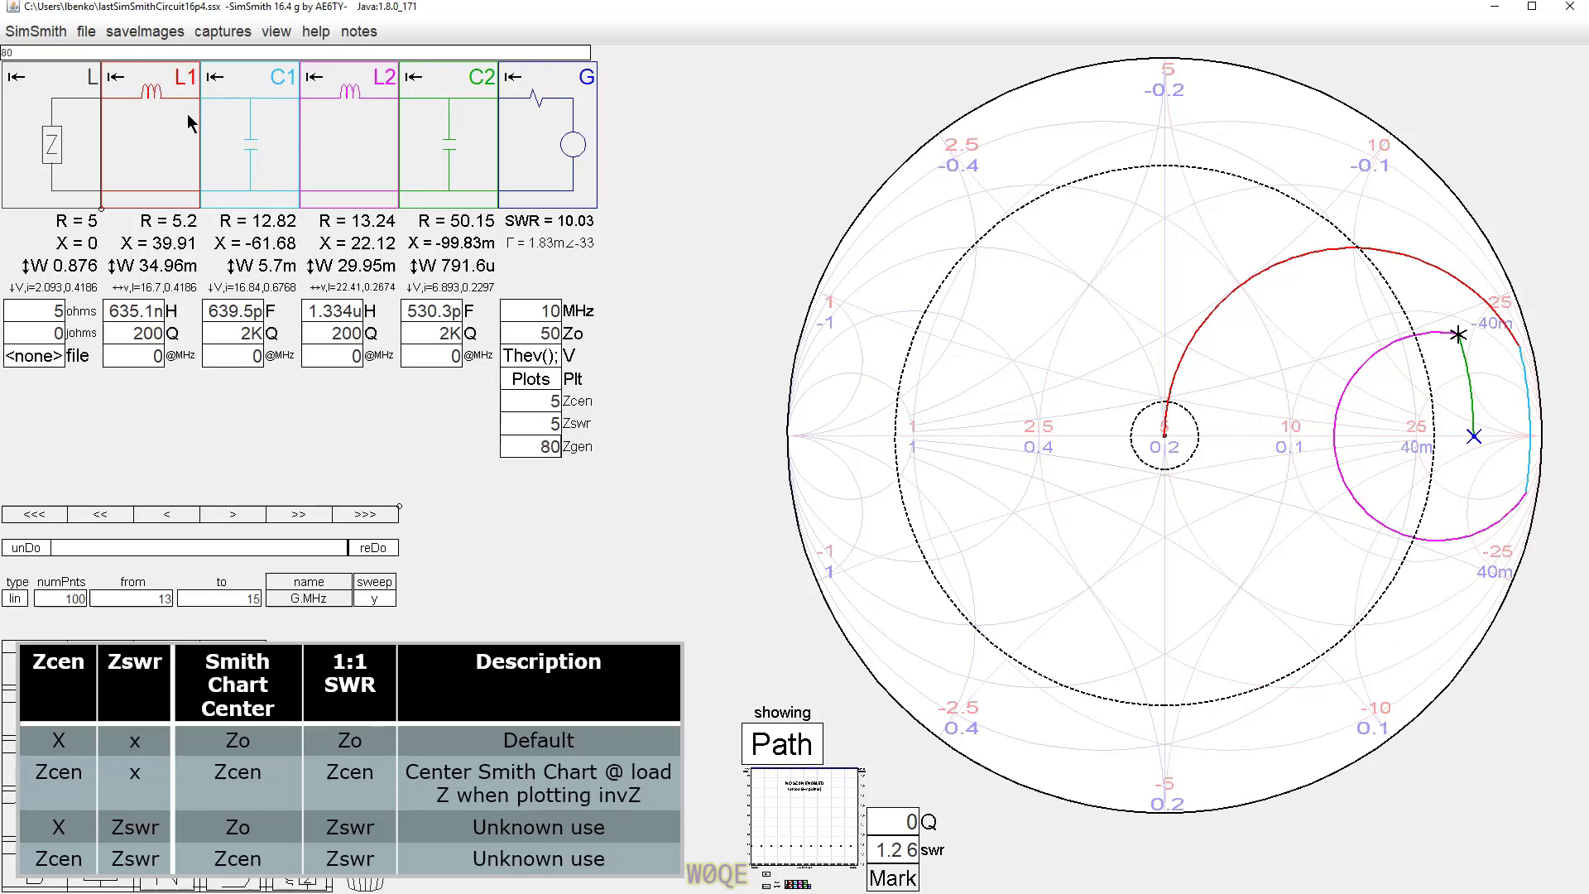
Step: Delete L1, C1, L2 and C2, and set the load resistance to 80 ohms
key(Delete)
key(Delete)
key(Delete)
key(Delete)
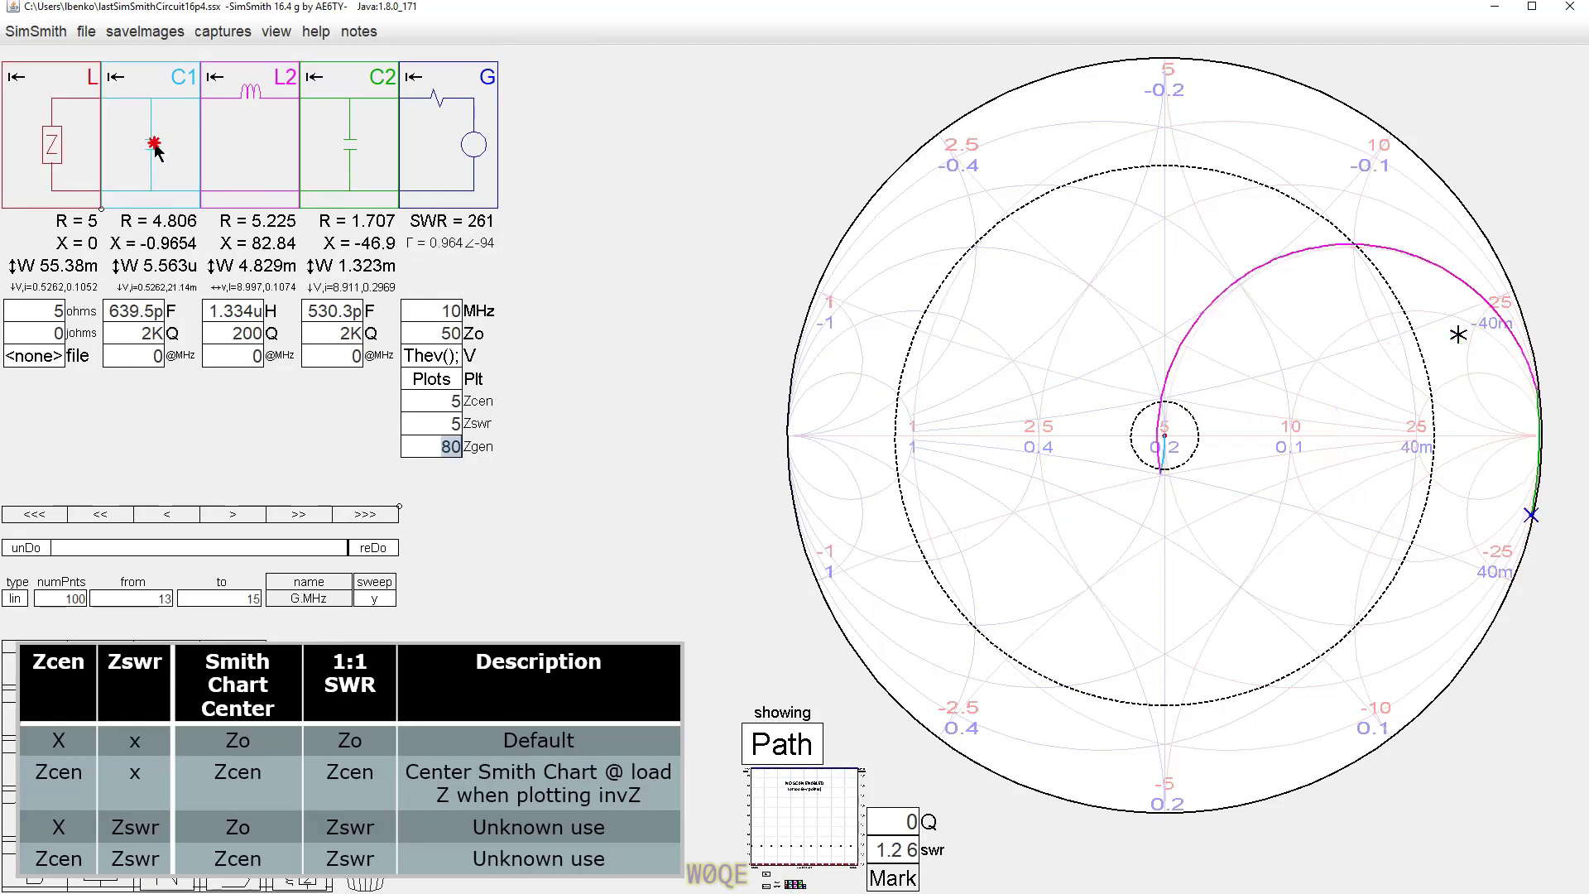
click(54, 311)
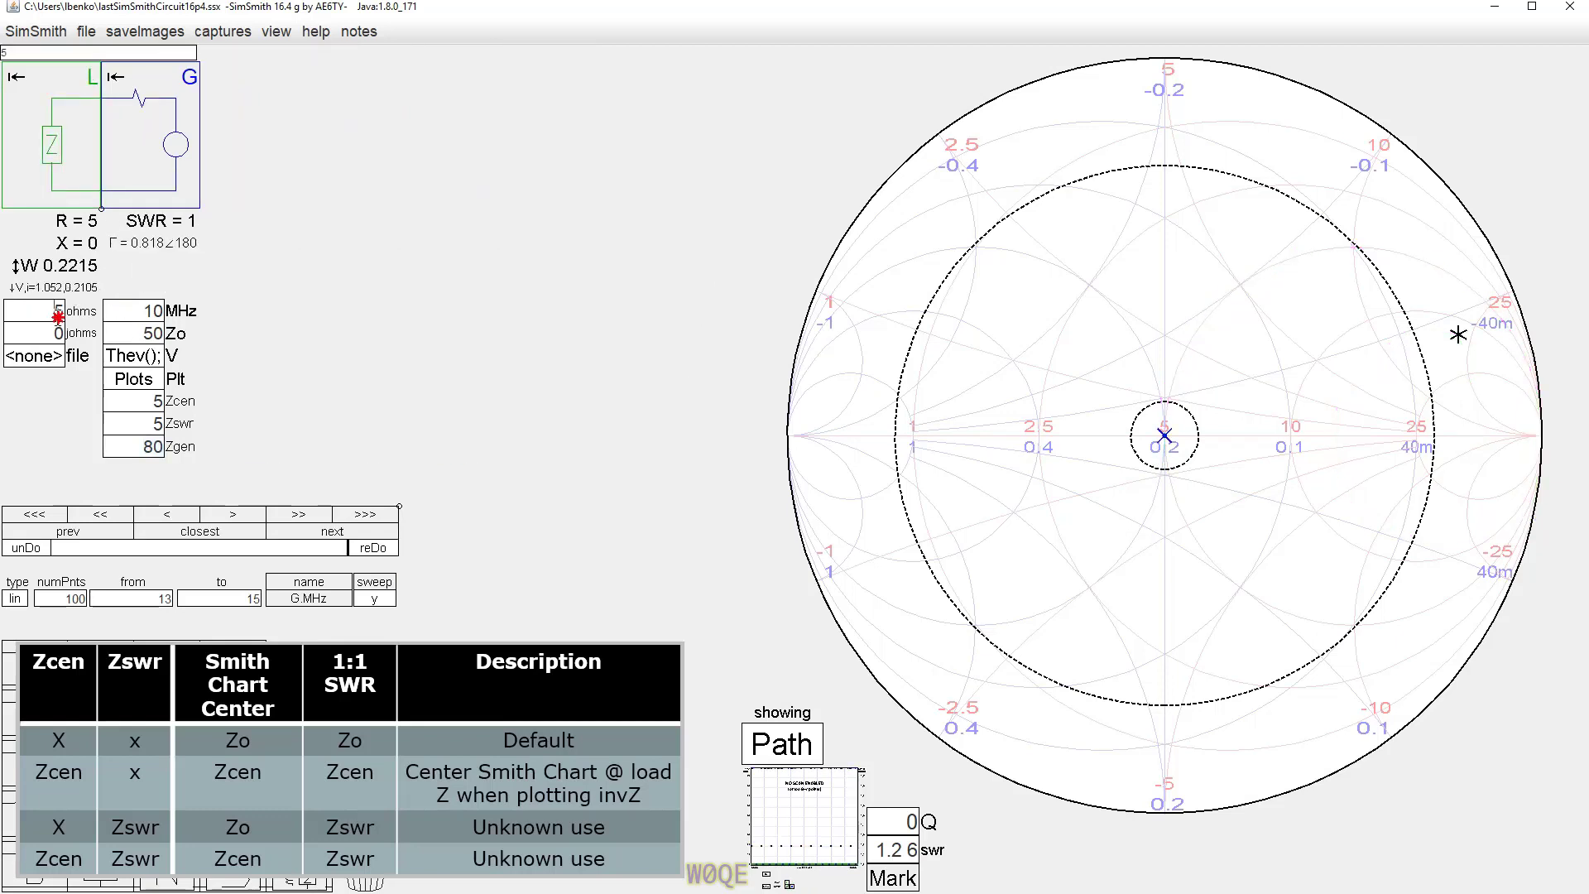
text(80)
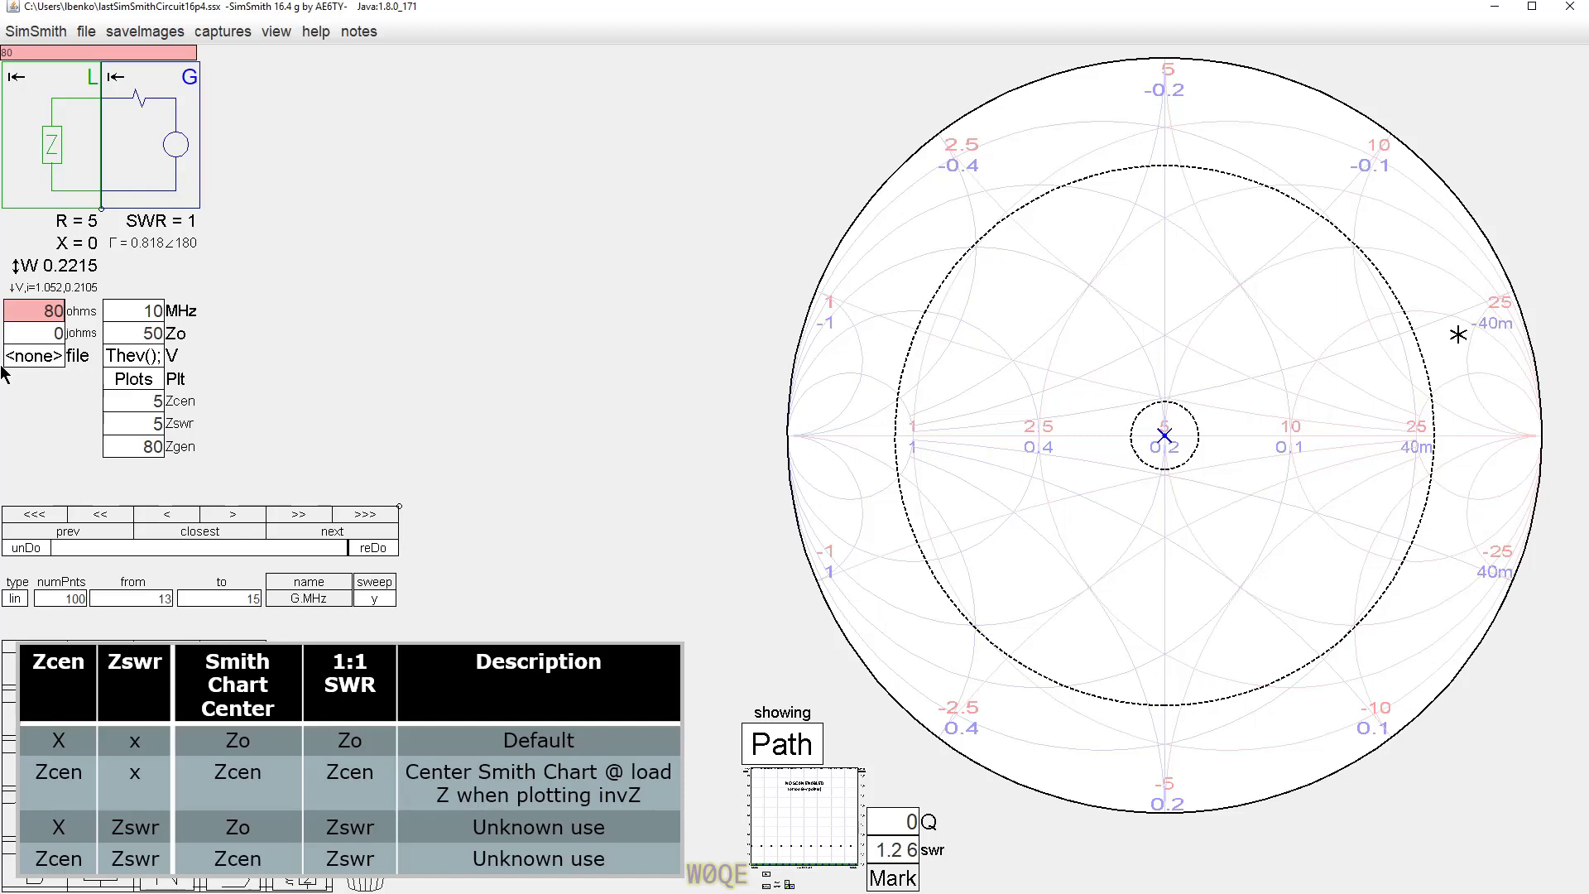
key(Return)
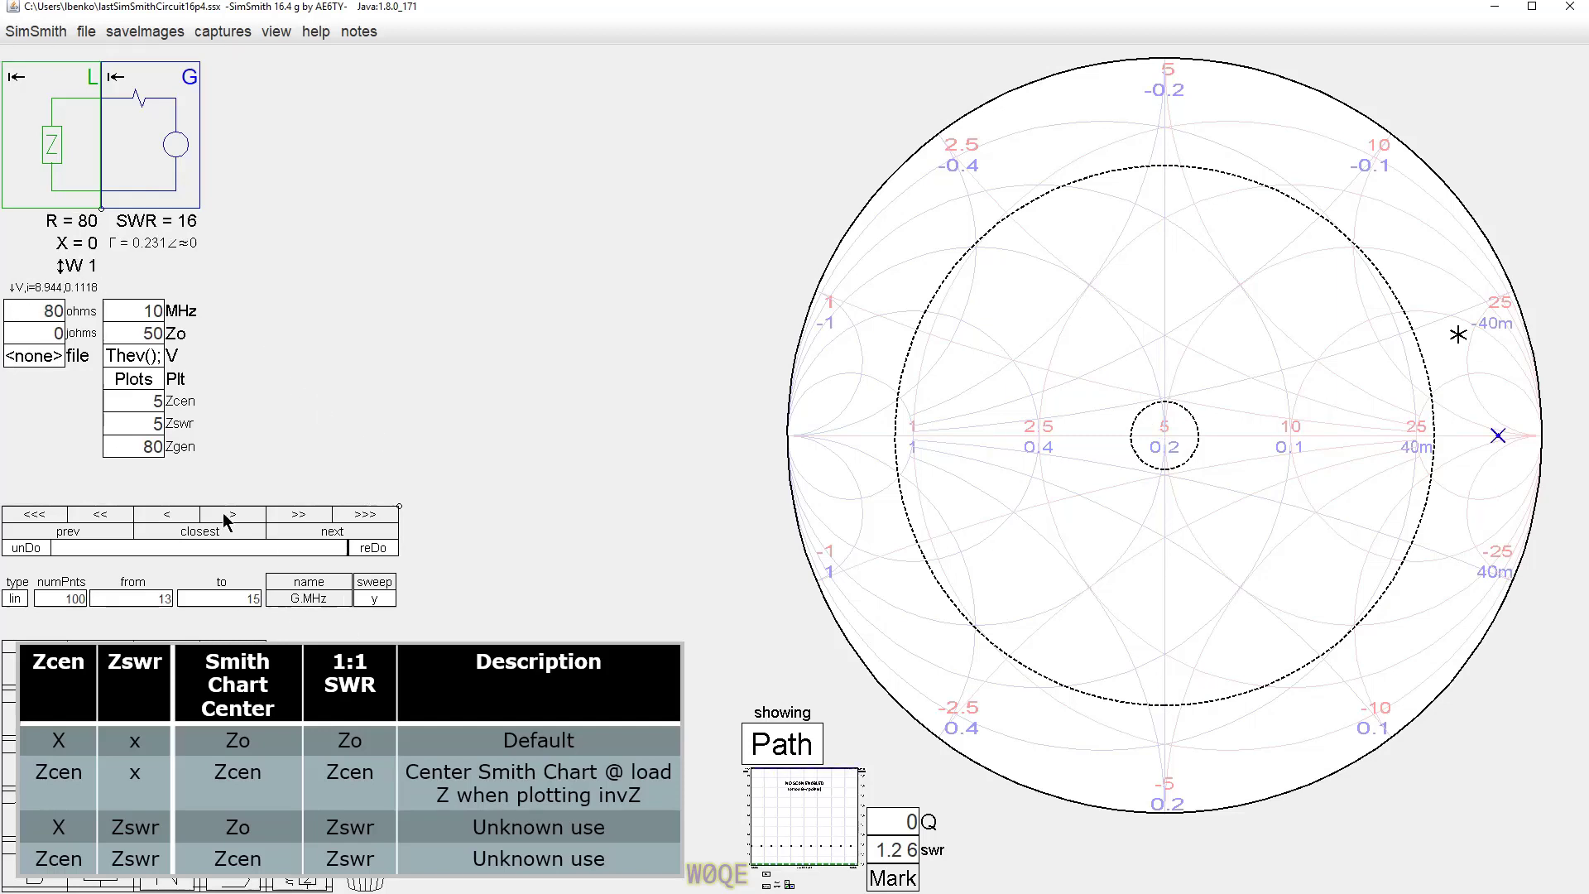
Step: Check the generator voltage expression, then adjust Zgen and the load resistance by scrolling
click(143, 356)
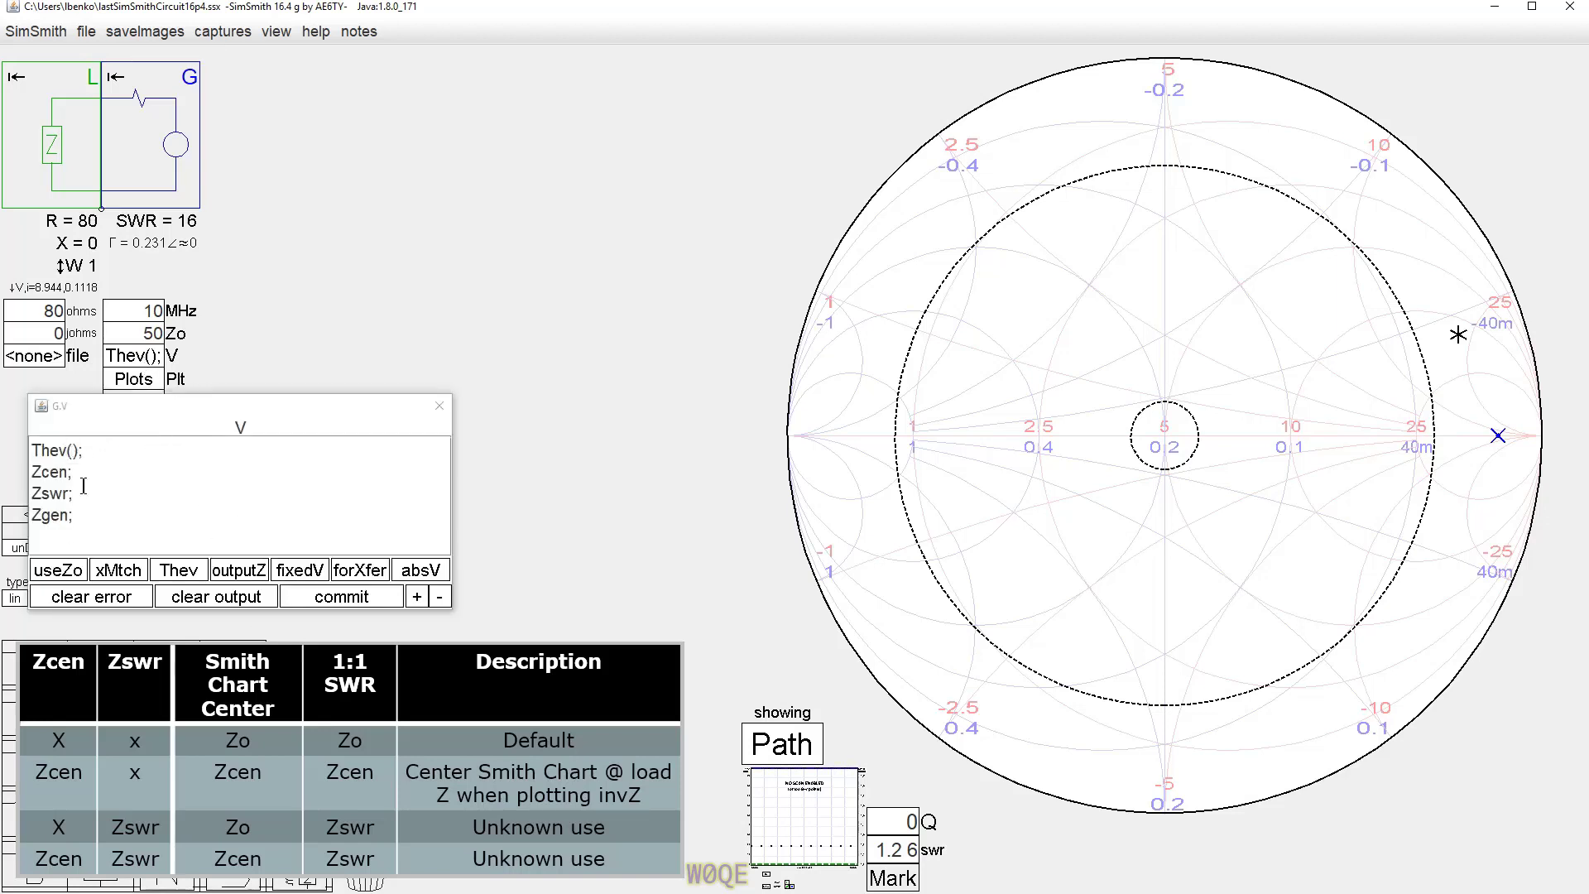
click(437, 409)
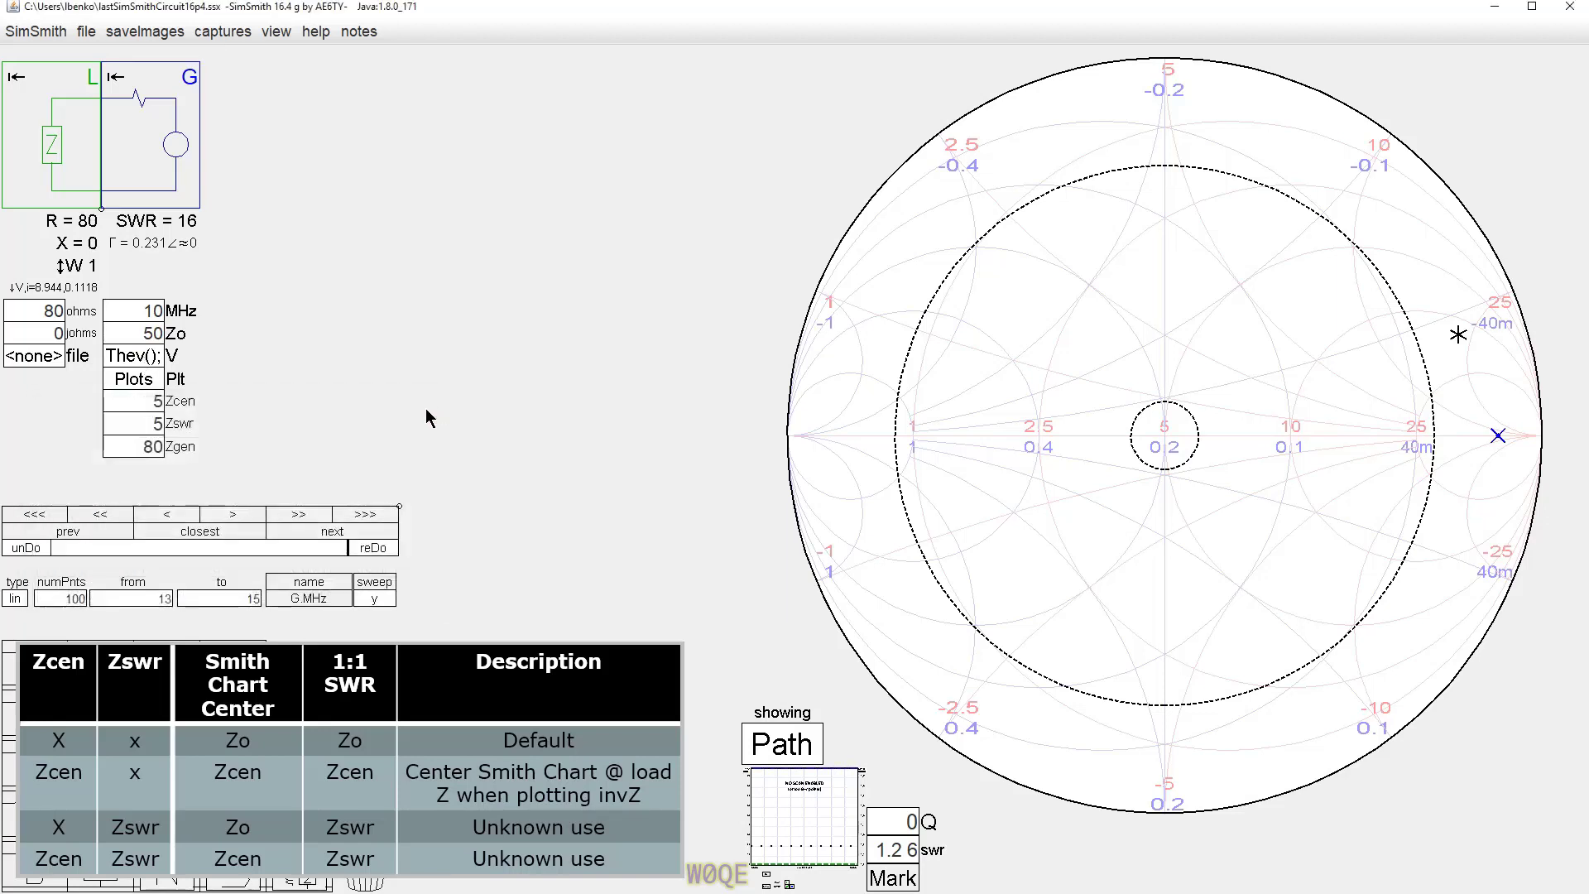
click(138, 446)
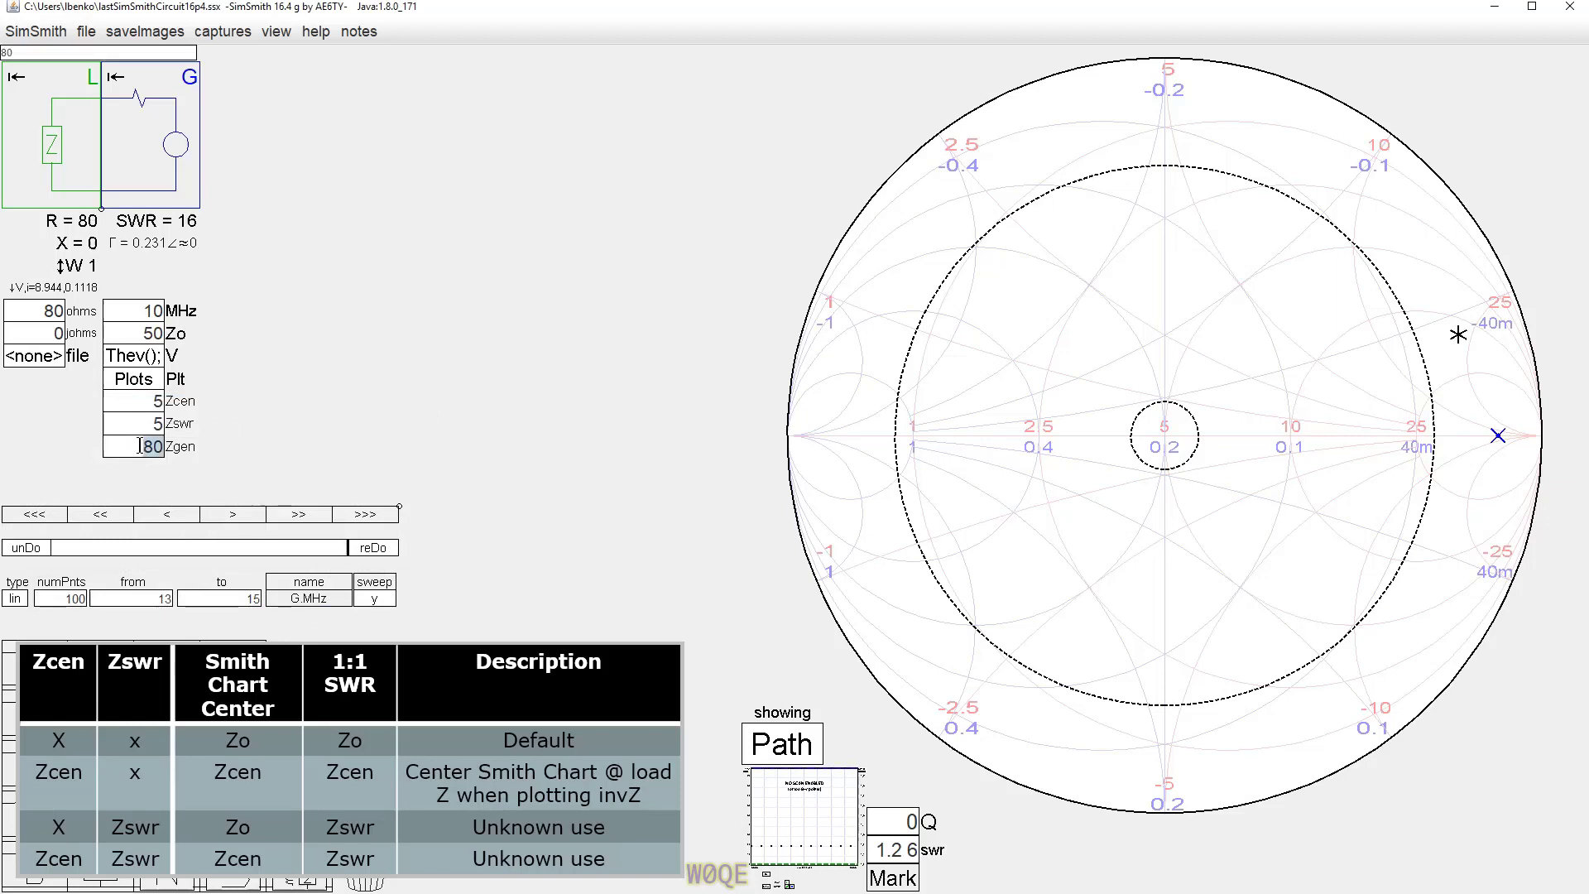
scroll(138, 446, up, 5)
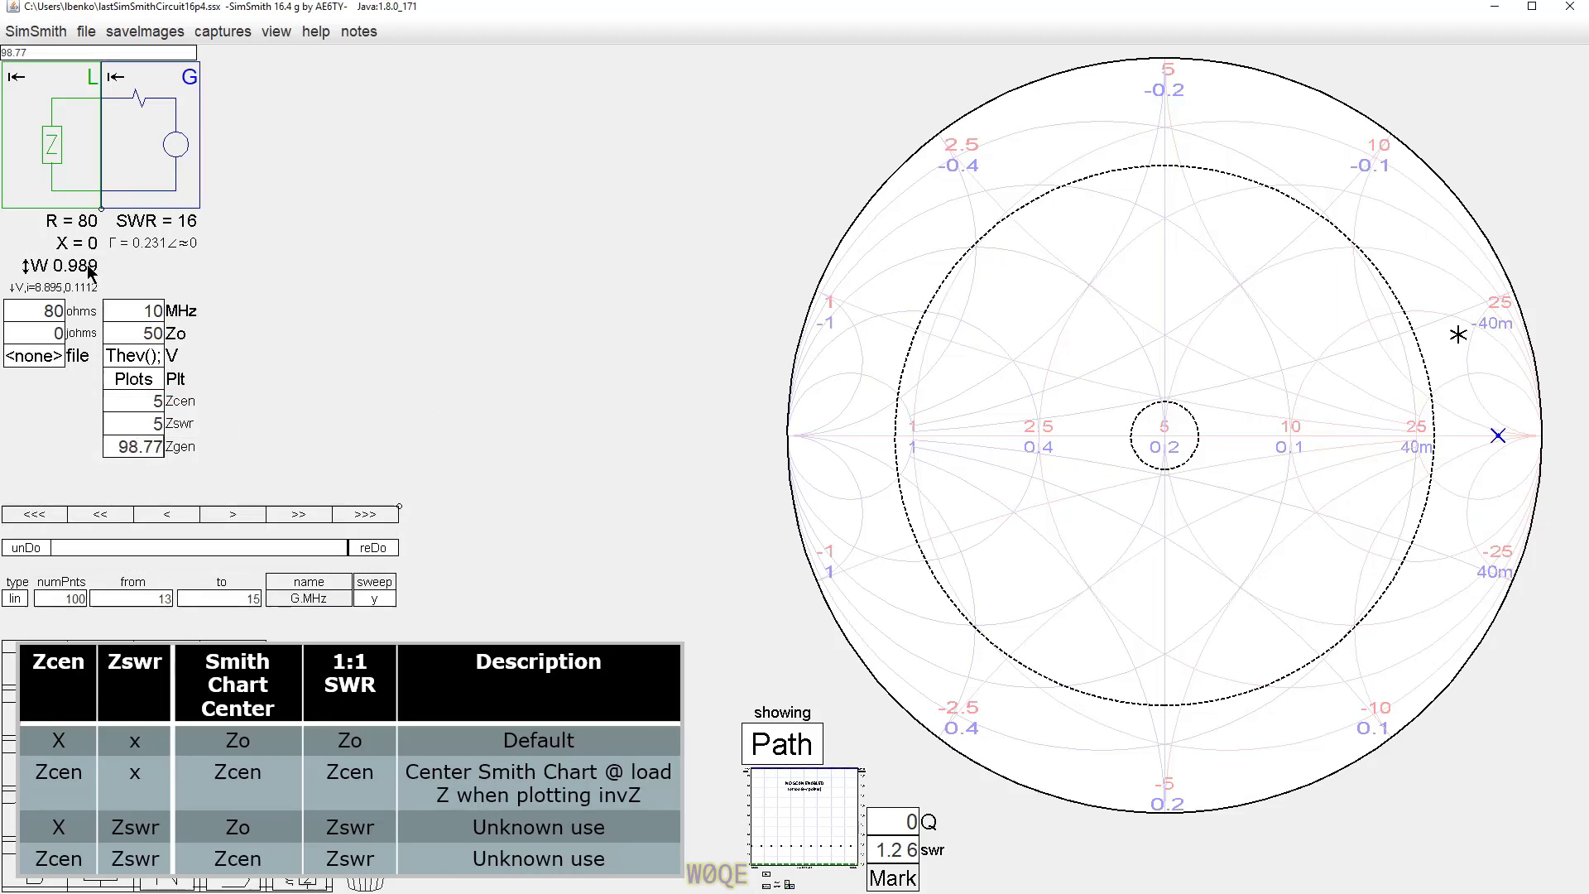
click(33, 312)
scroll(39, 311, up, 3)
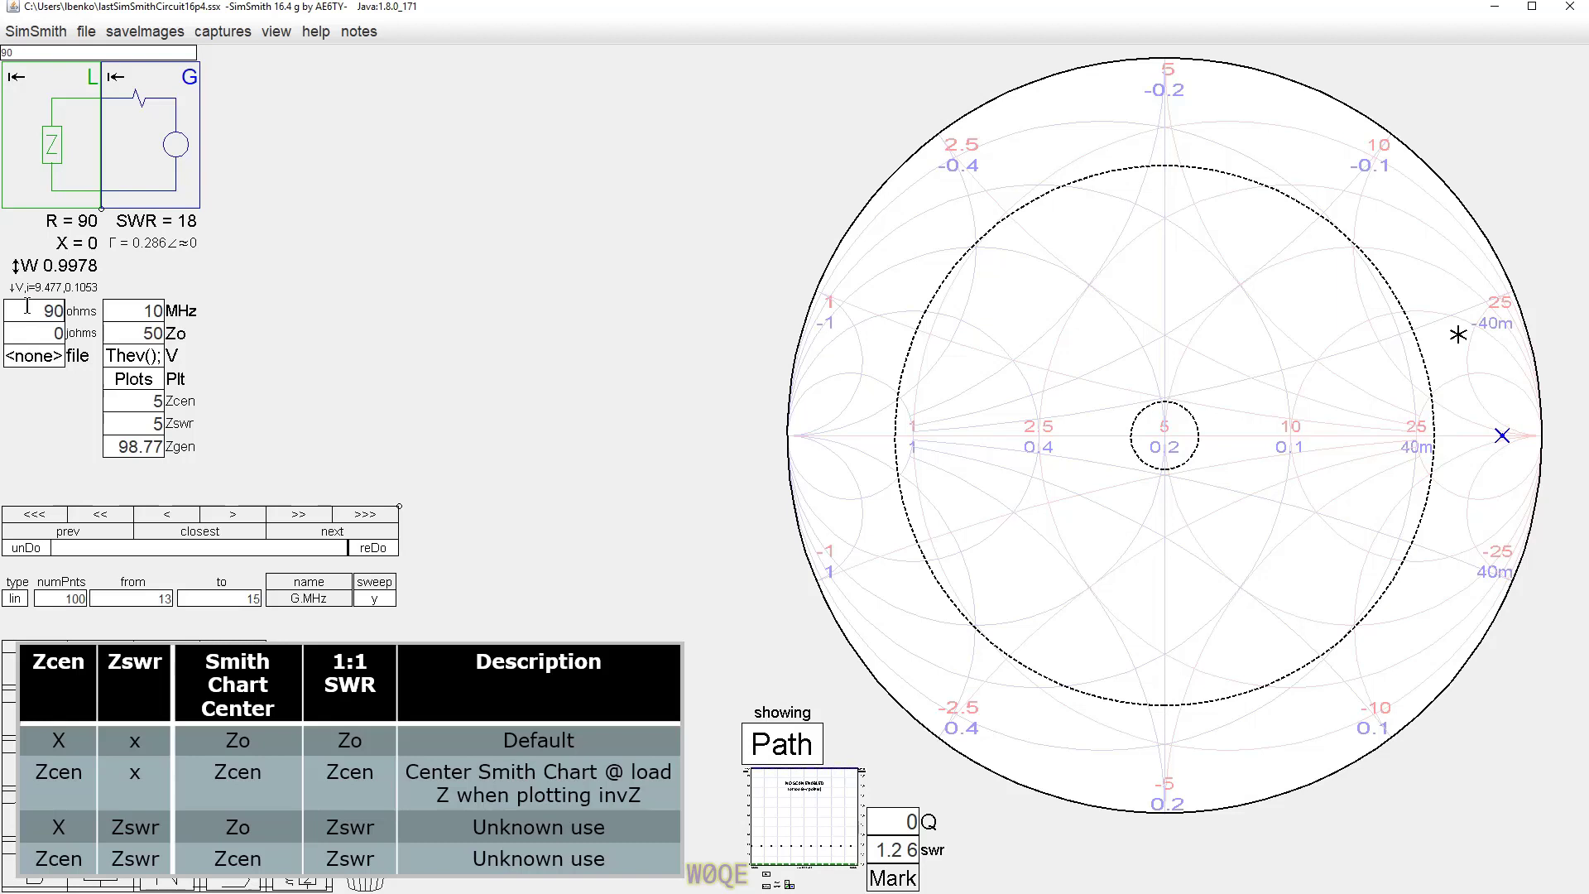
scroll(39, 311, down, 1)
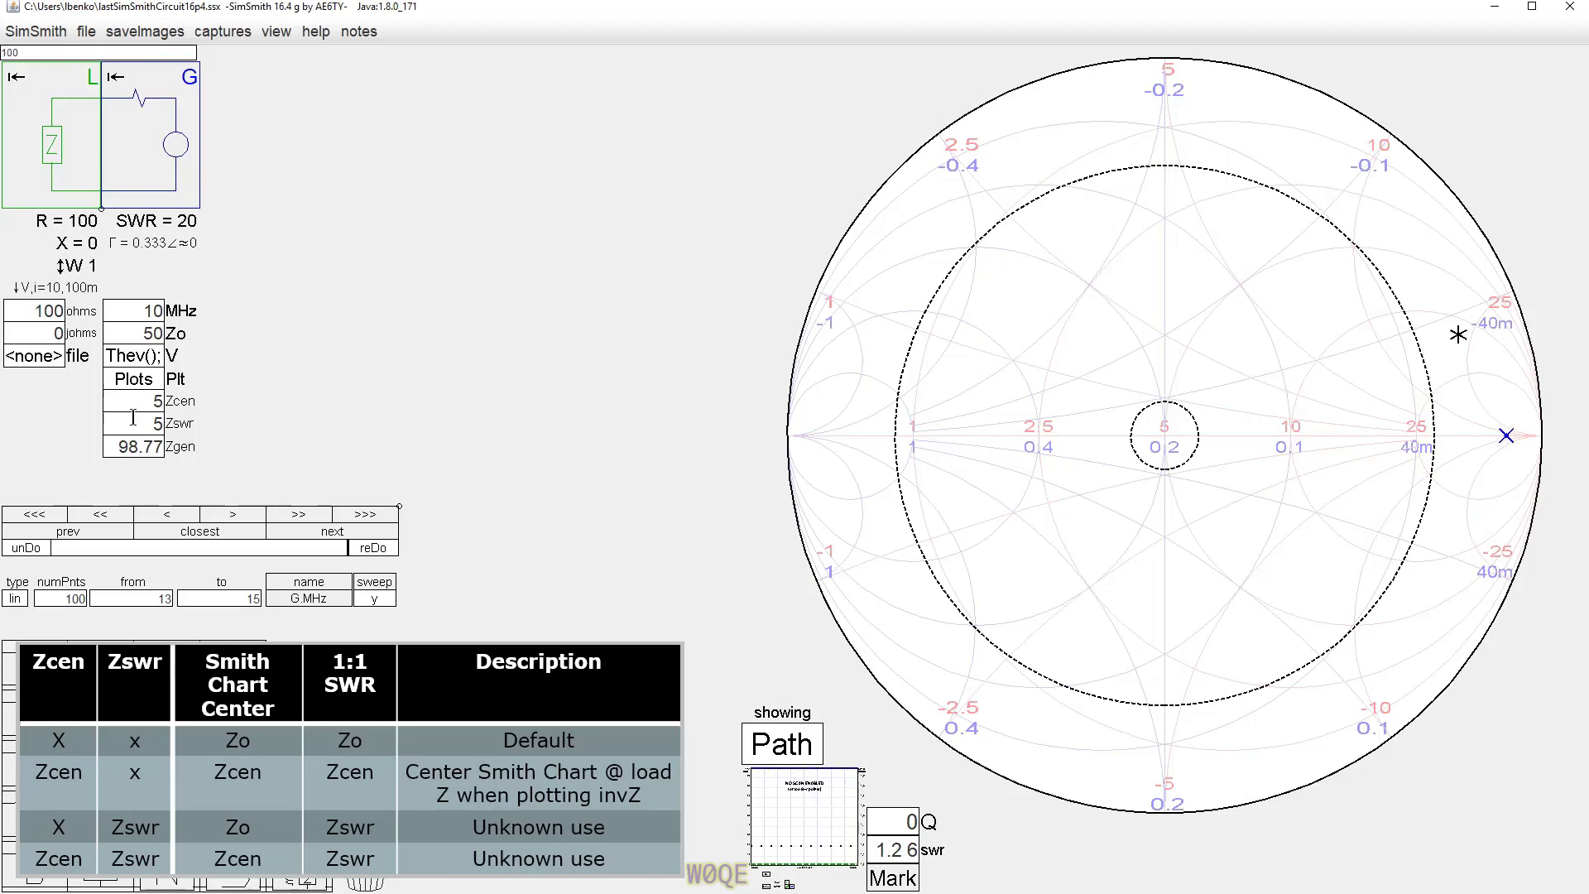
Step: Make Zgen step linearly with increment 10 and set Zgen to 100
click(113, 447)
right_click(128, 446)
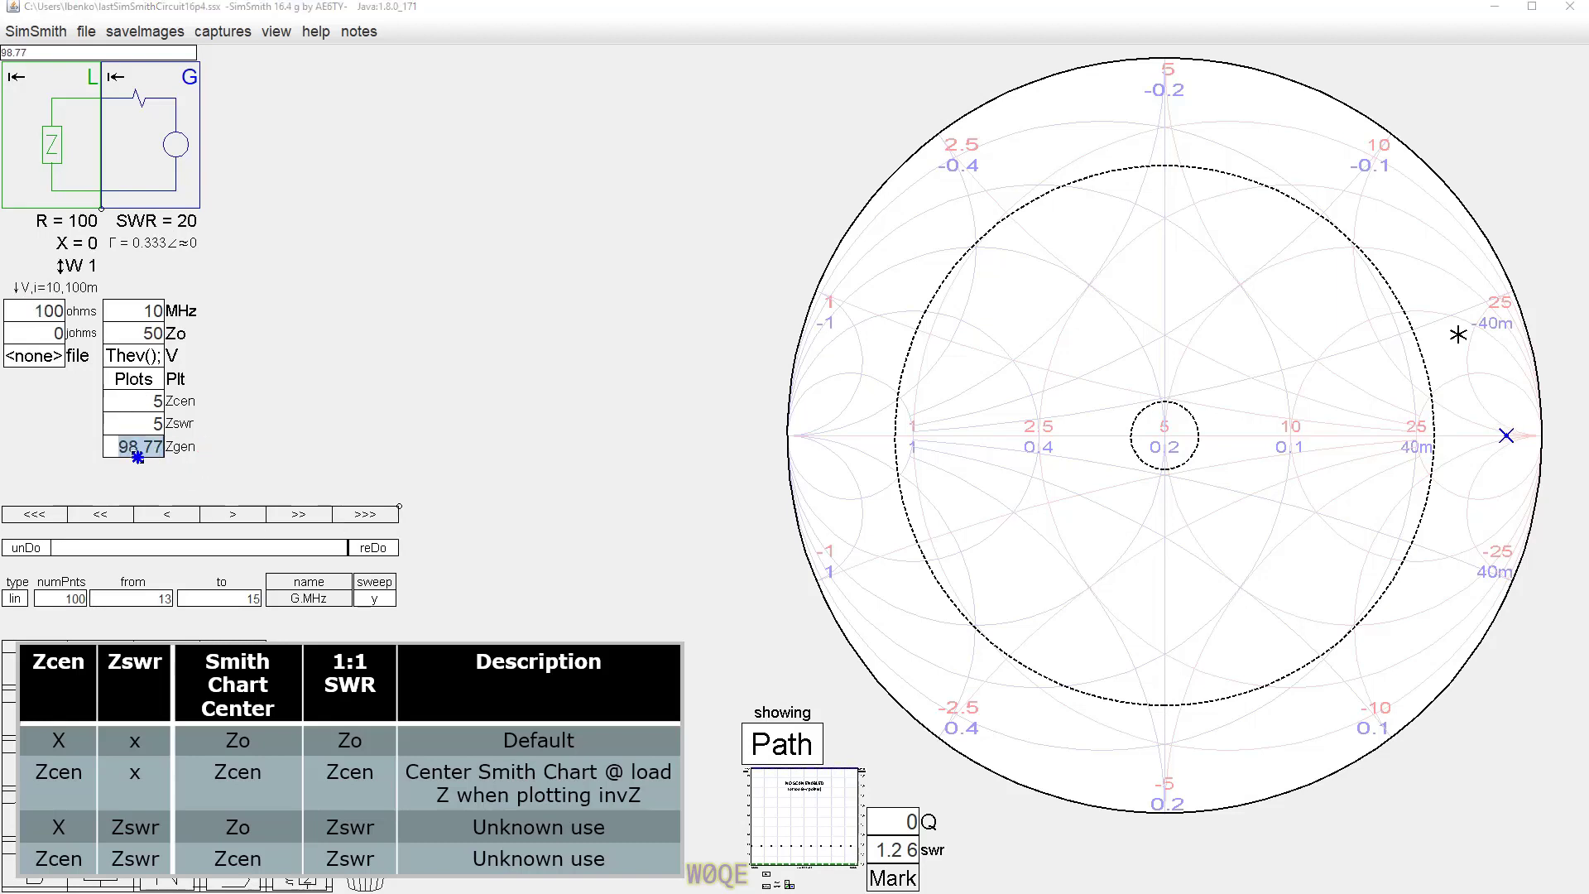
click(193, 505)
double_click(282, 519)
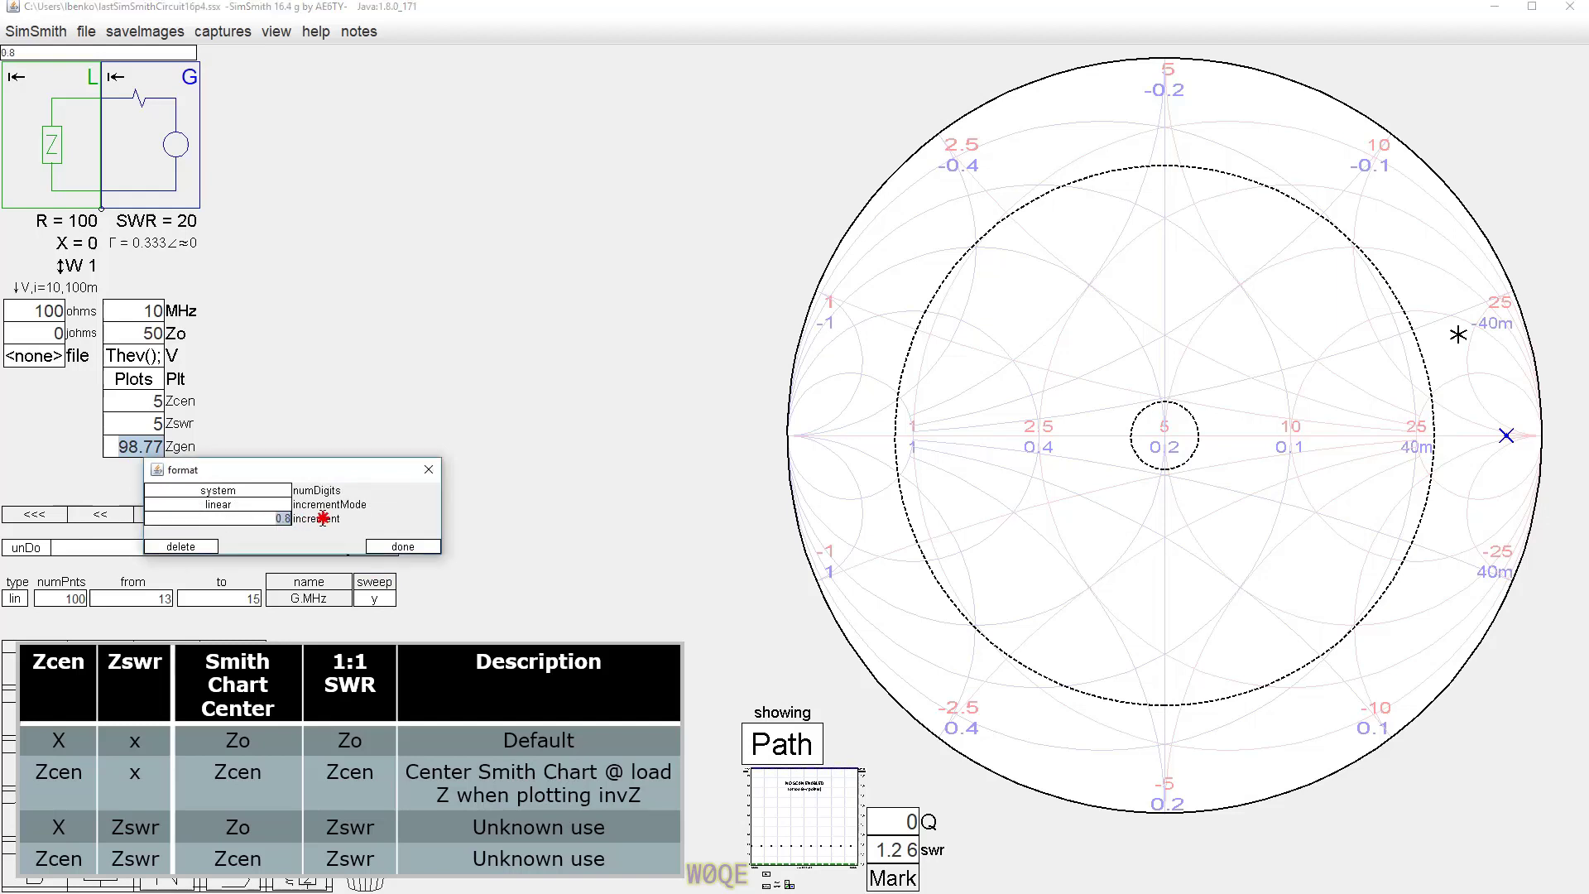
text(10)
key(Return)
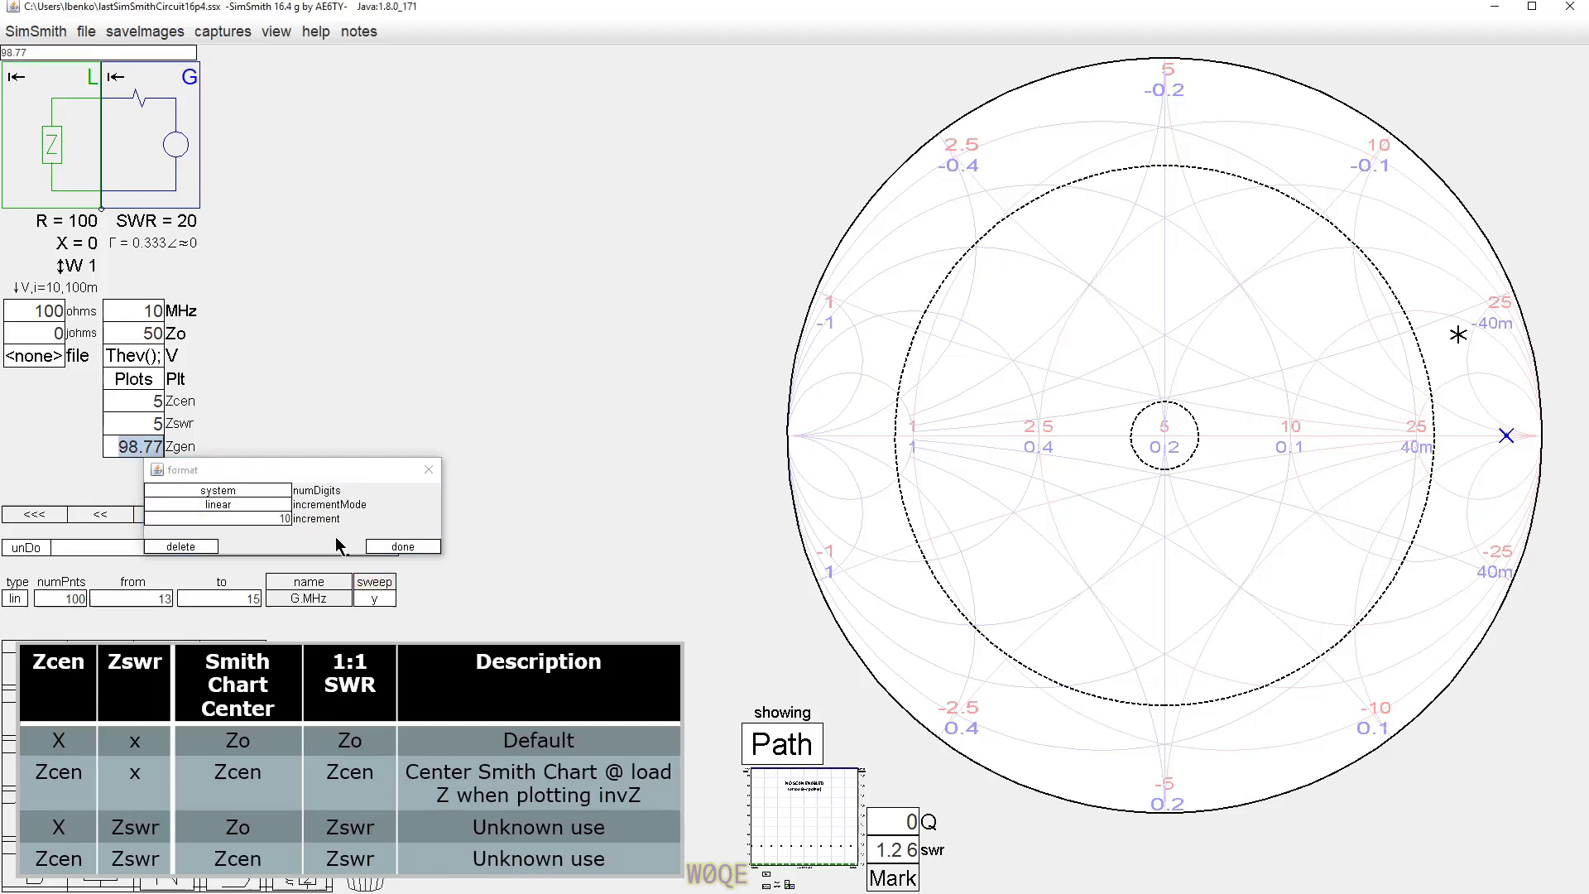
click(404, 546)
double_click(118, 444)
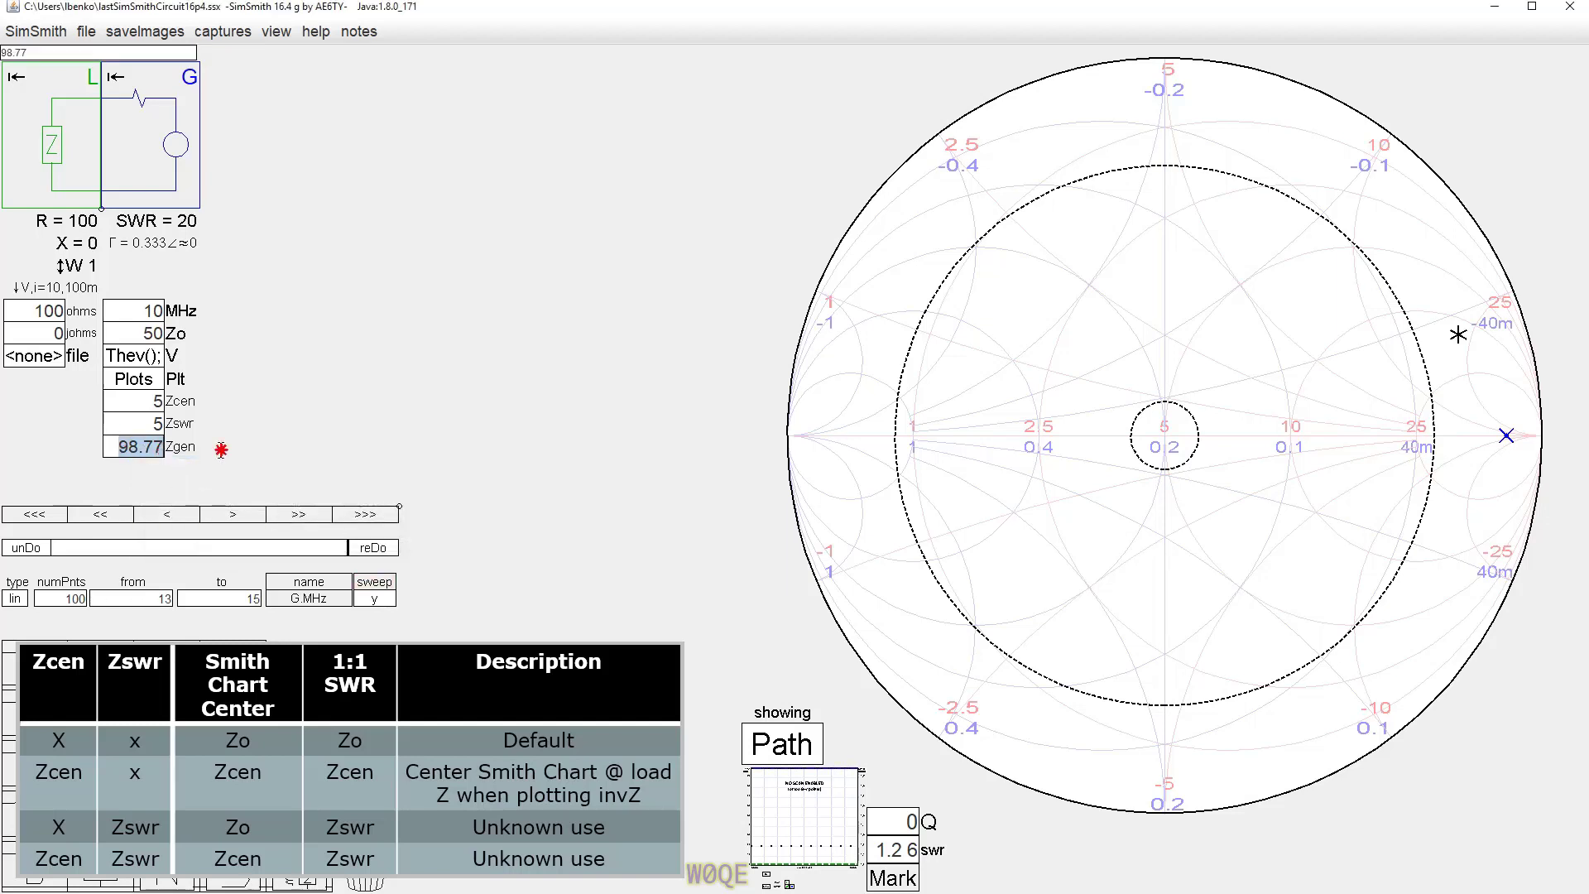
text(100)
key(Return)
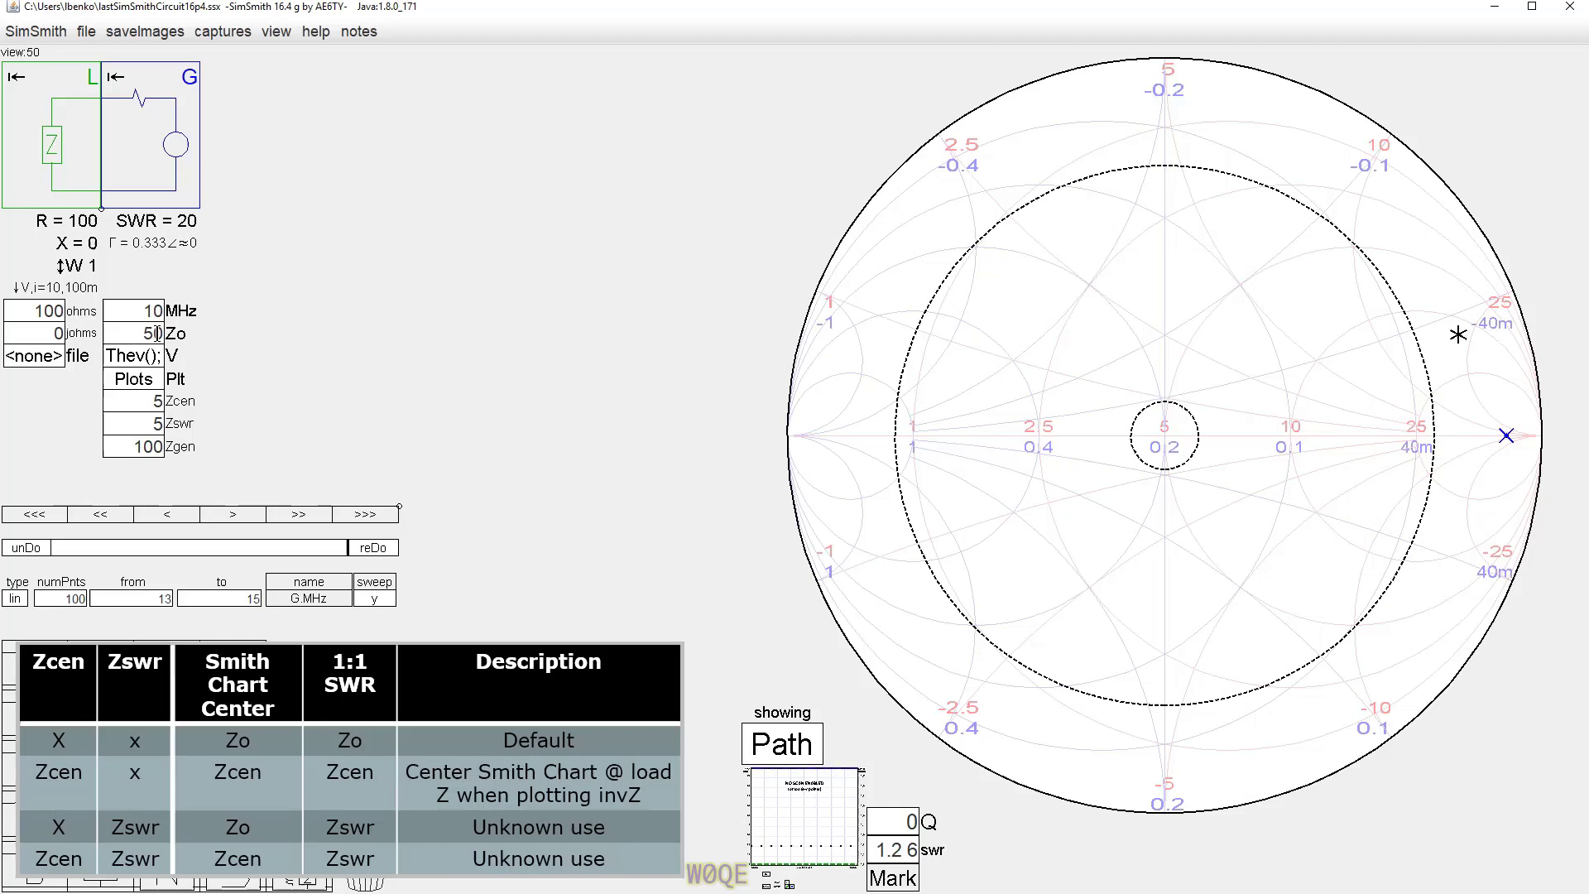
Step: Scroll the load resistance down to 50 ohms
click(33, 310)
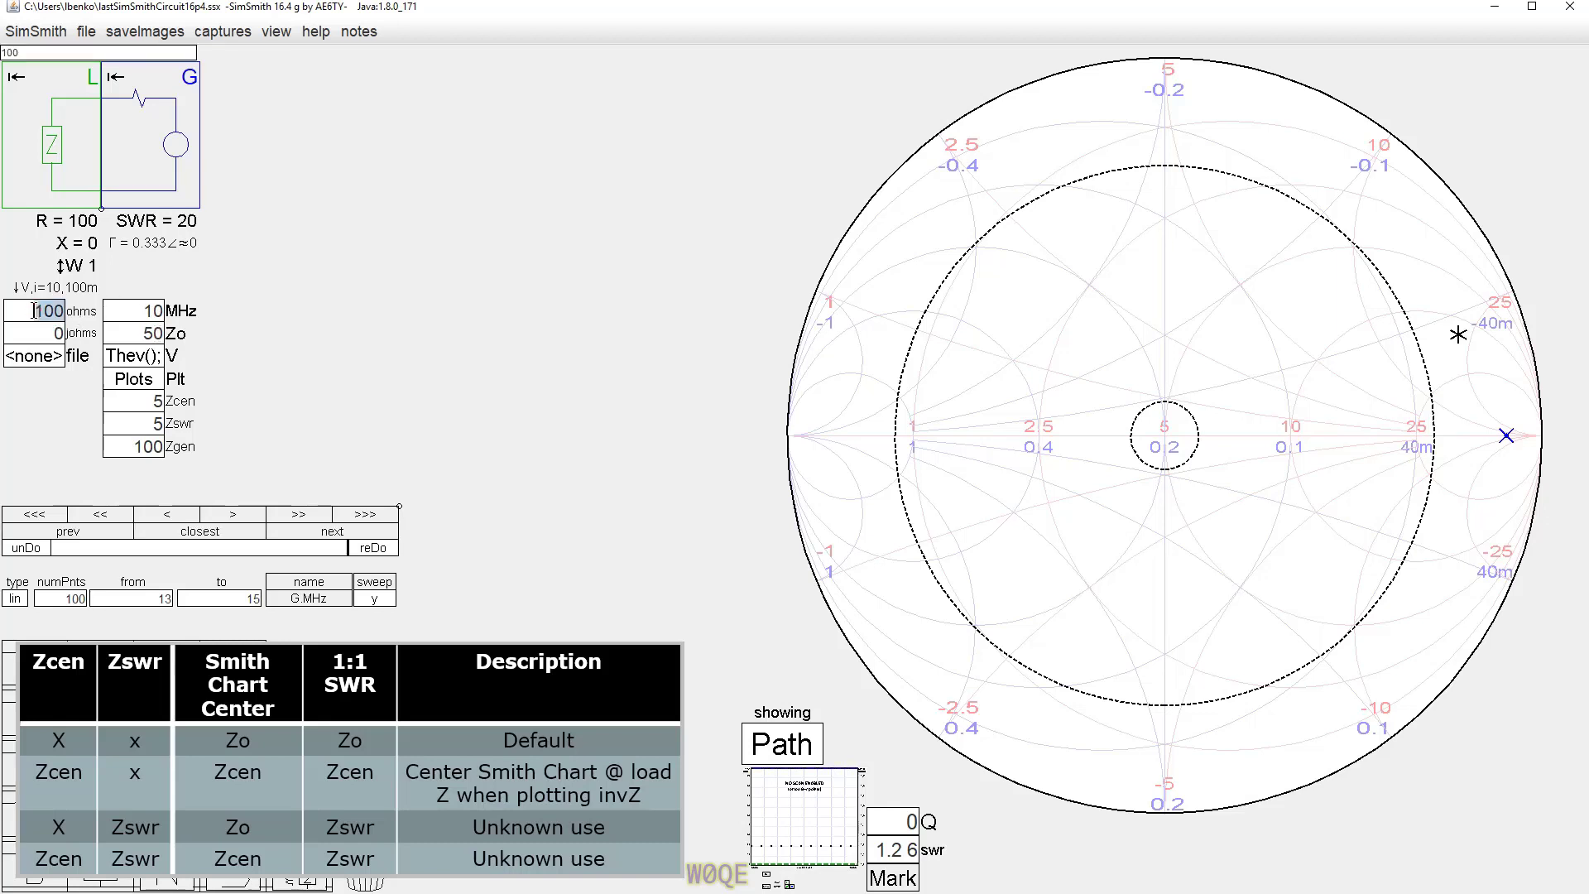
scroll(33, 310, down, 4)
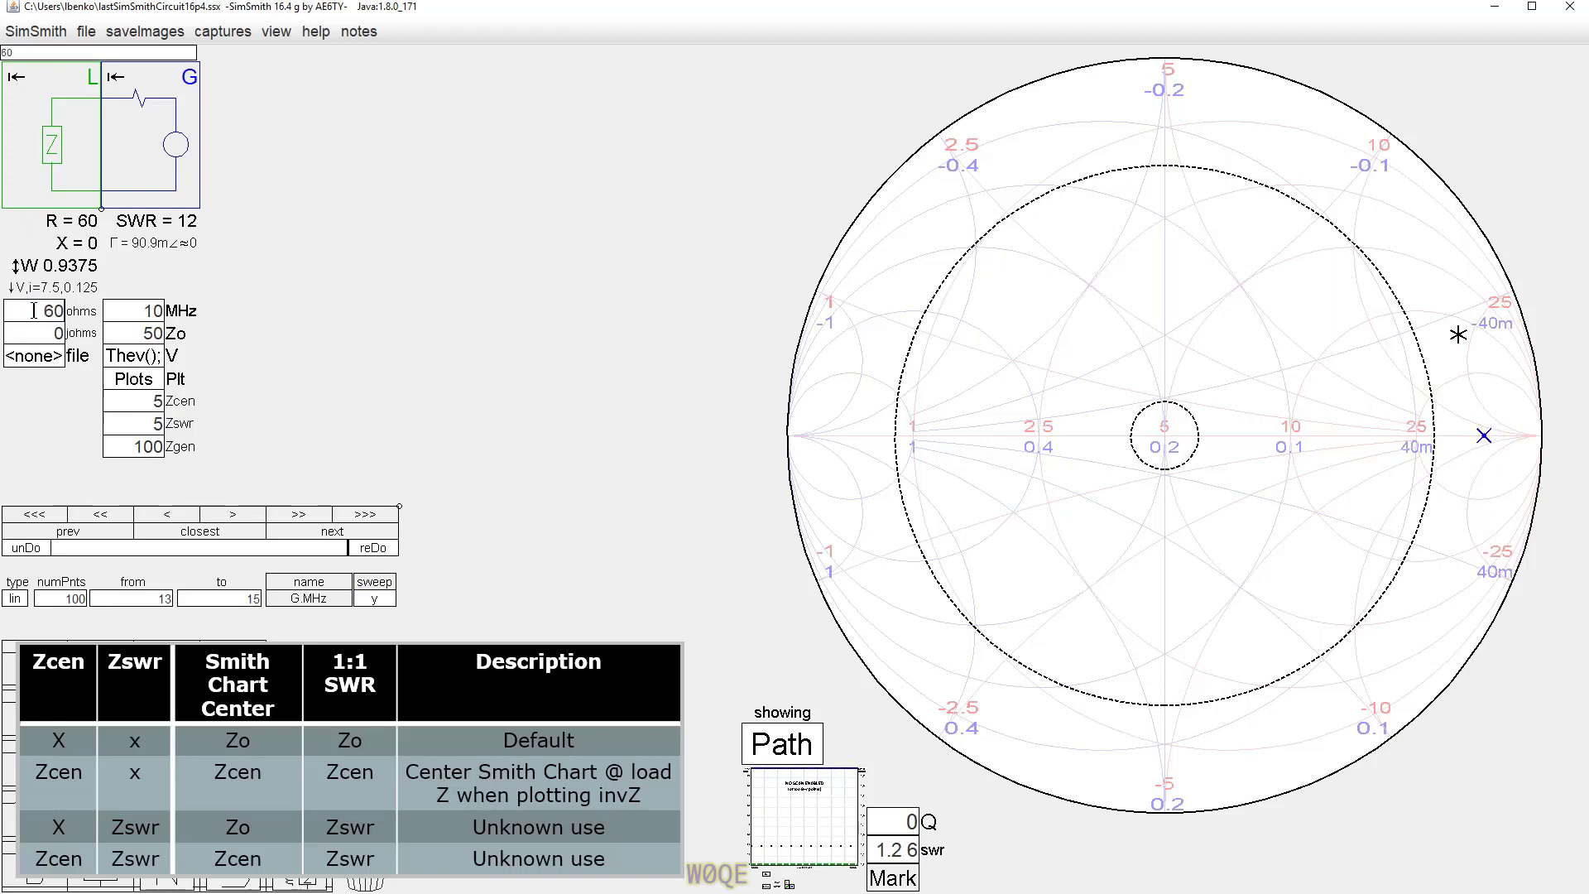
scroll(34, 311, down, 1)
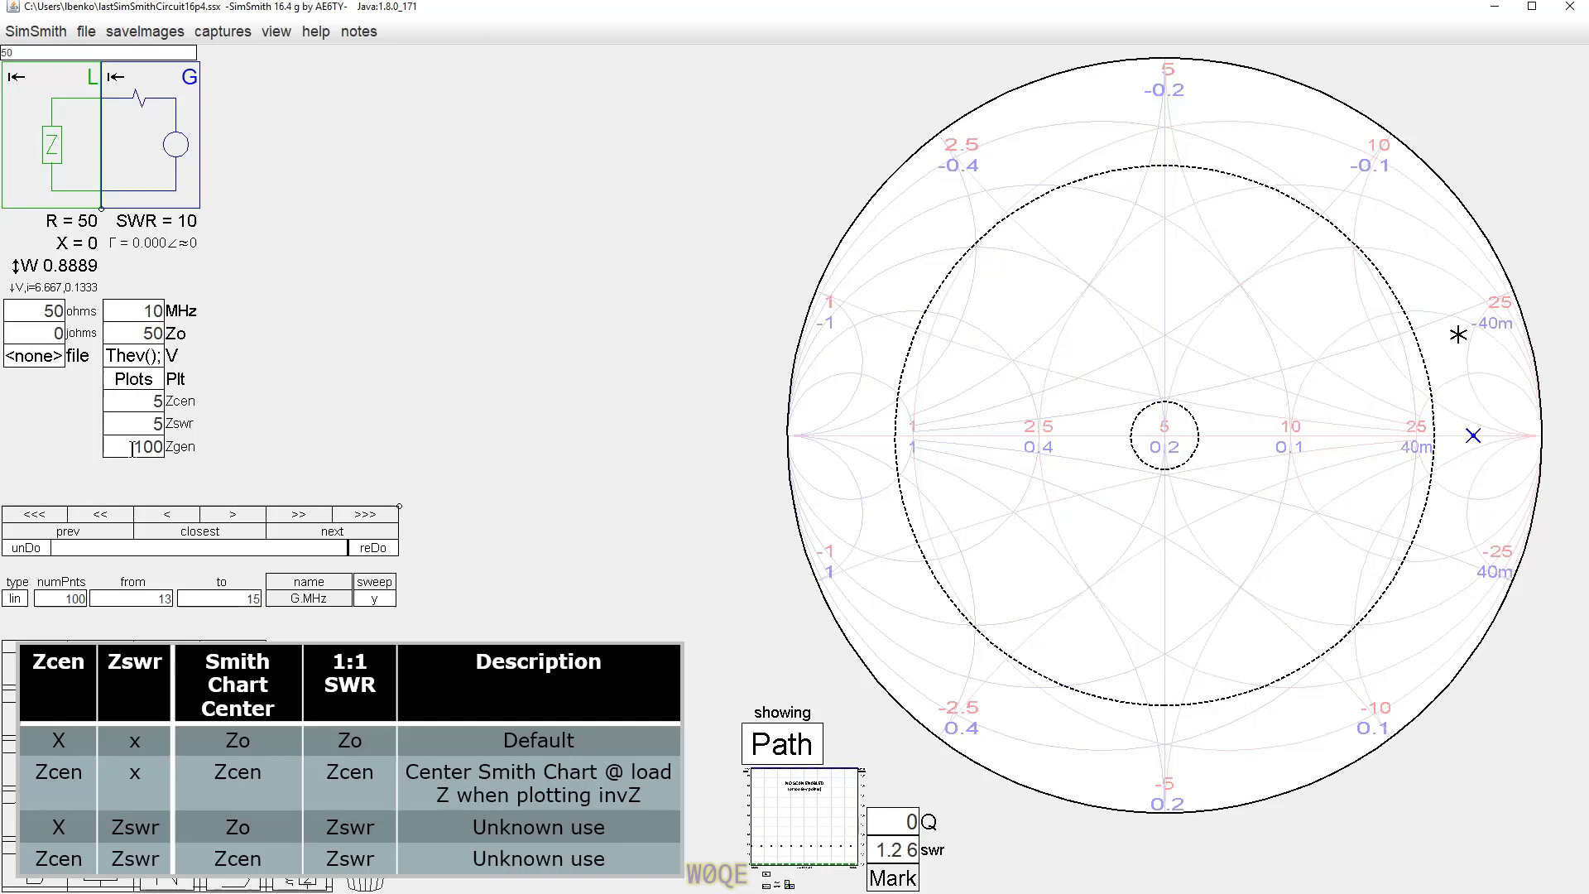
Step: Try other Zo values such as 150 and 90, then bring Zo back to 50
click(135, 330)
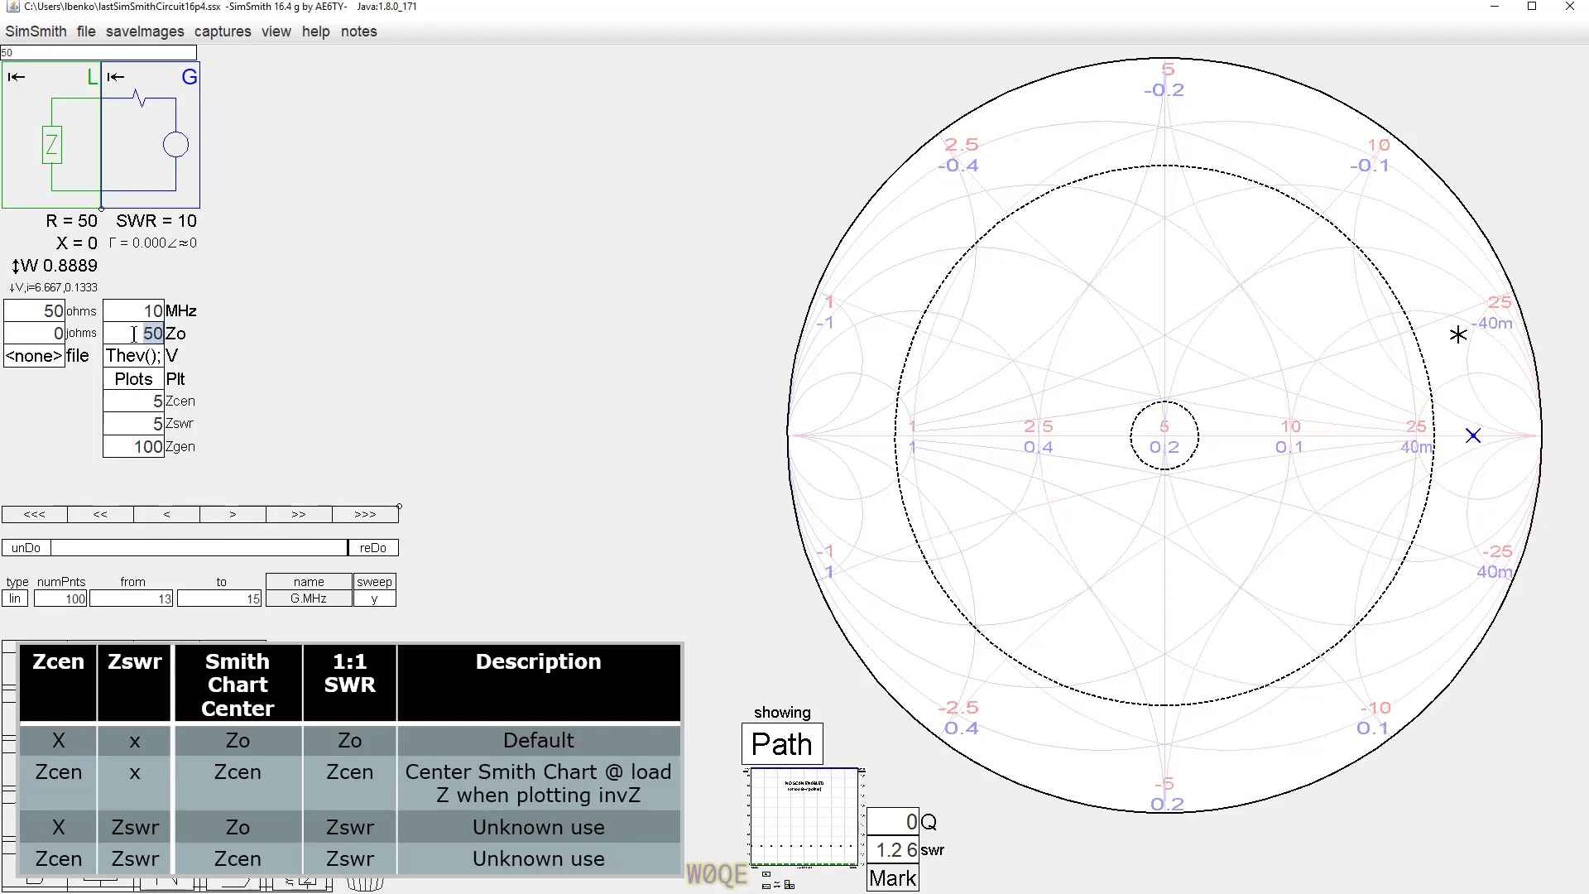
text(150)
key(BackSpace)
key(BackSpace)
text(00)
key(BackSpace)
key(BackSpace)
key(BackSpace)
text(90)
scroll(136, 333, down, 2)
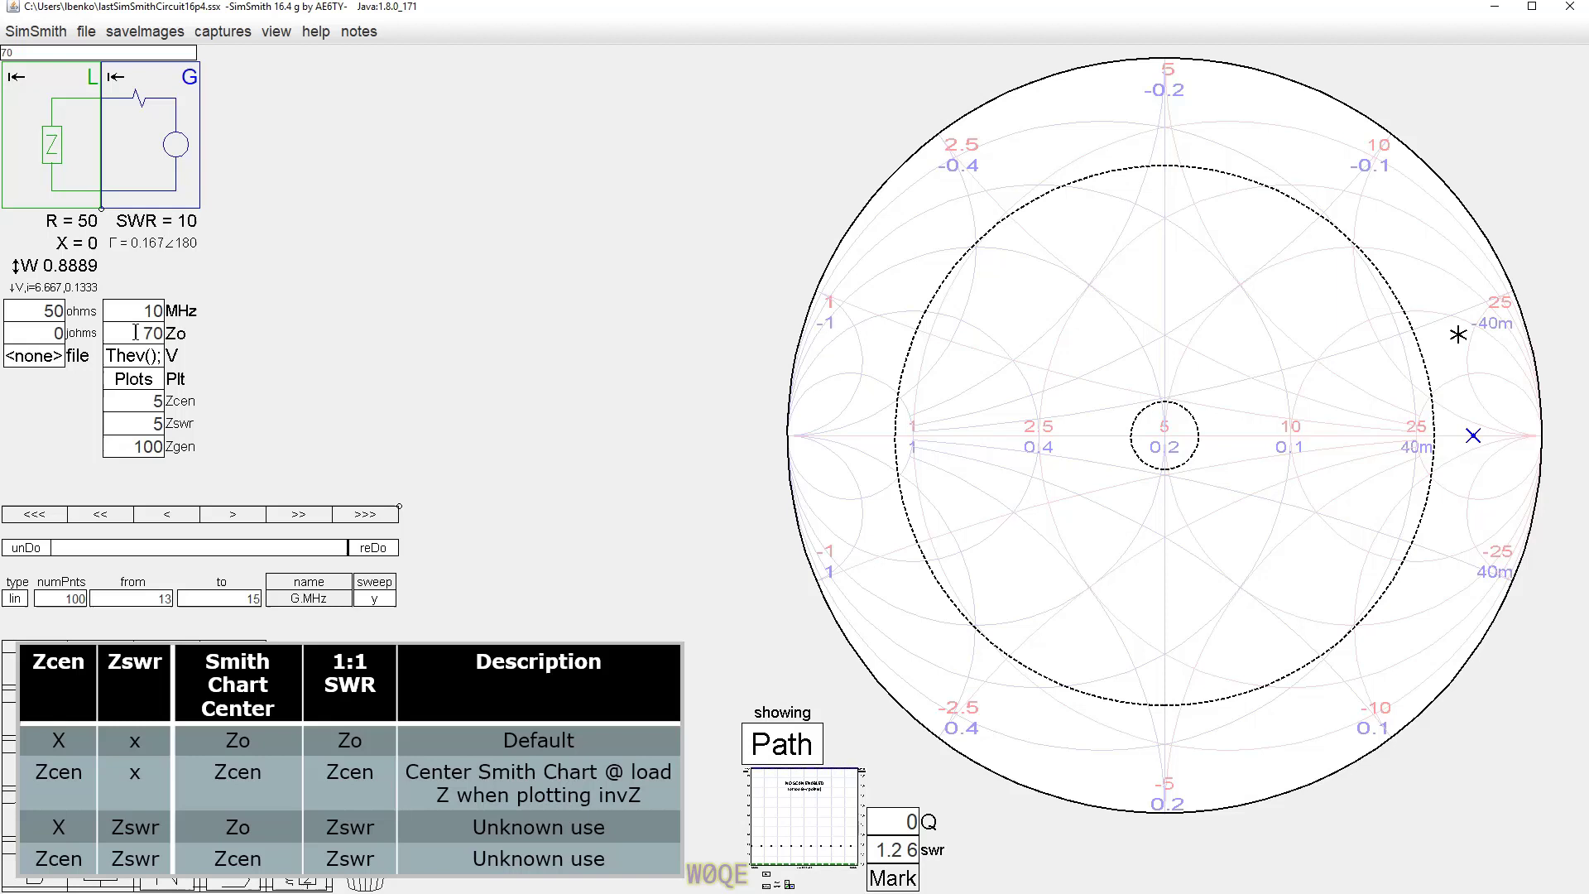
scroll(136, 333, up, 1)
scroll(136, 333, down, 2)
Step: Move the Zcen/Zswr table aside, try two transmission lines, set Zo to 80, then remove the lines
drag(440, 671, 821, 650)
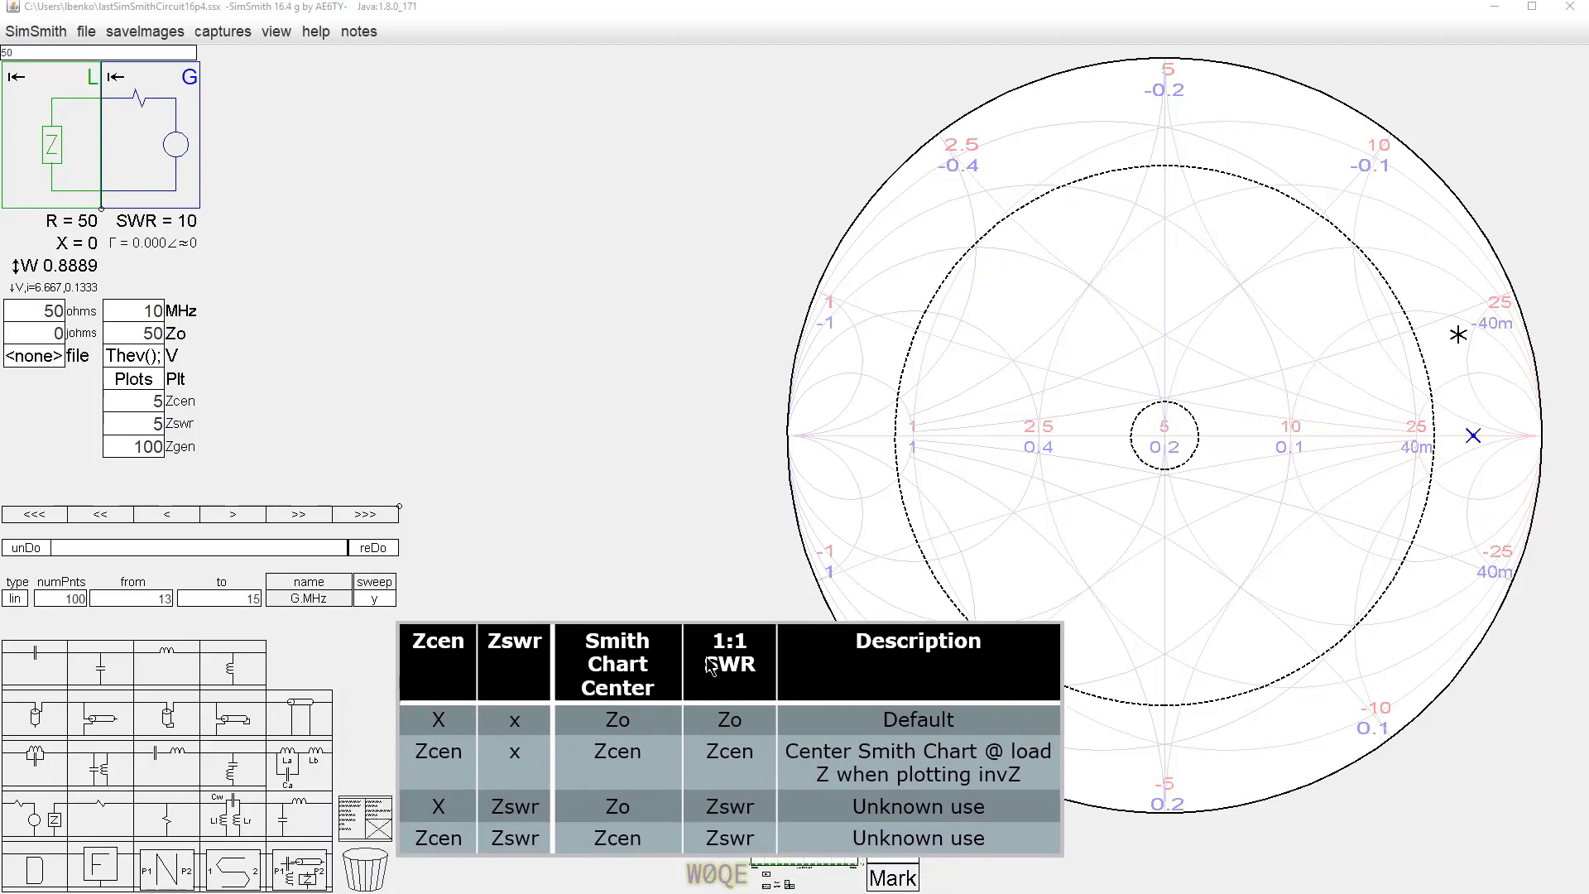
drag(302, 710, 153, 124)
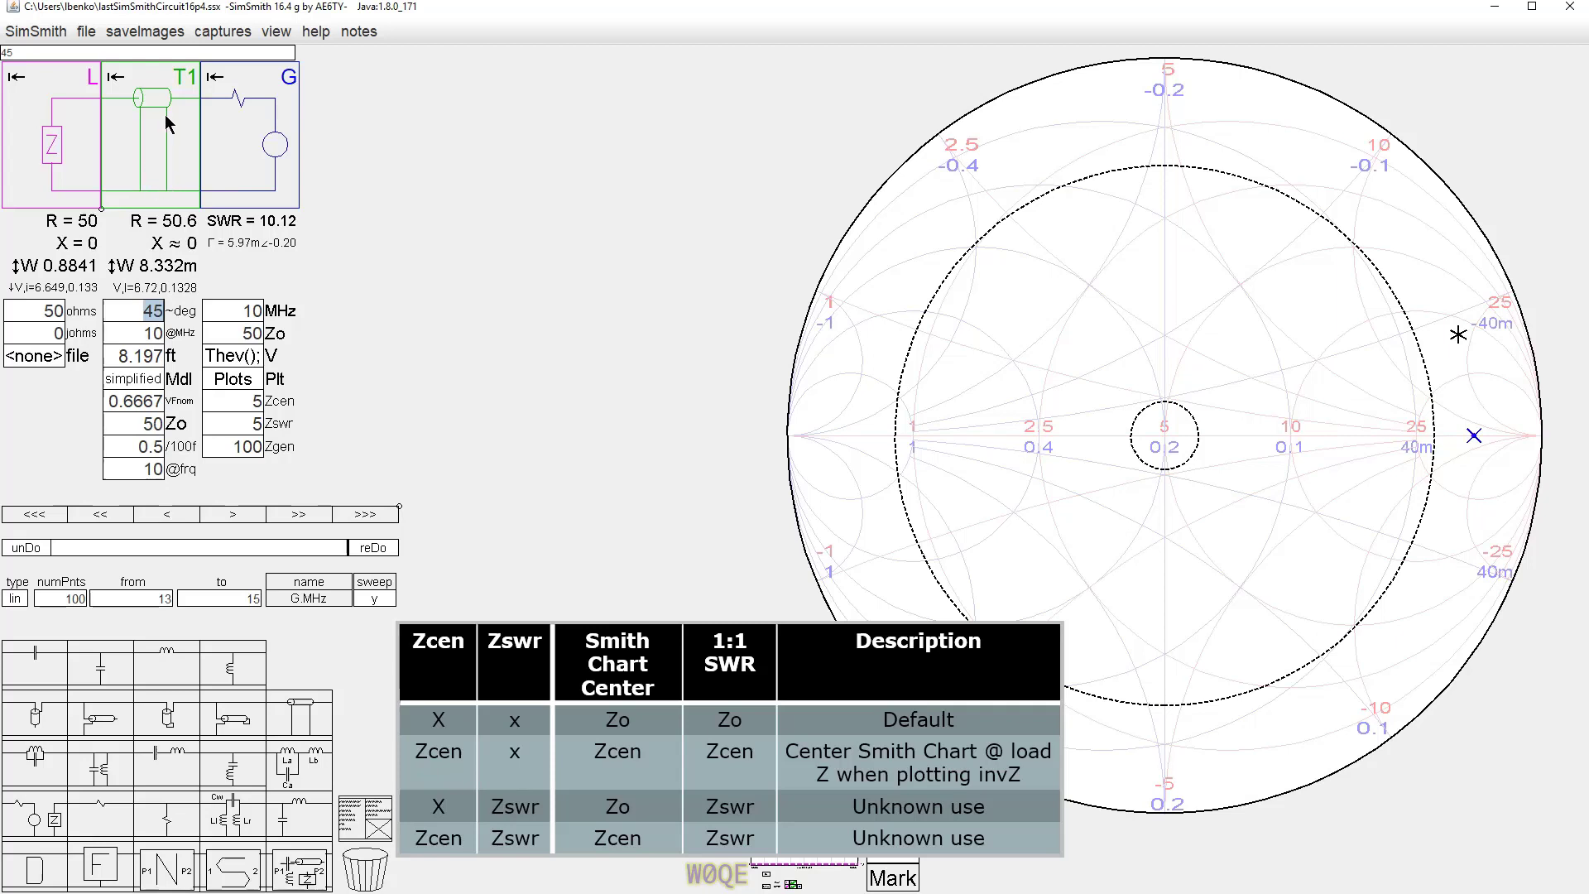
click(226, 328)
text(80)
drag(300, 717, 257, 129)
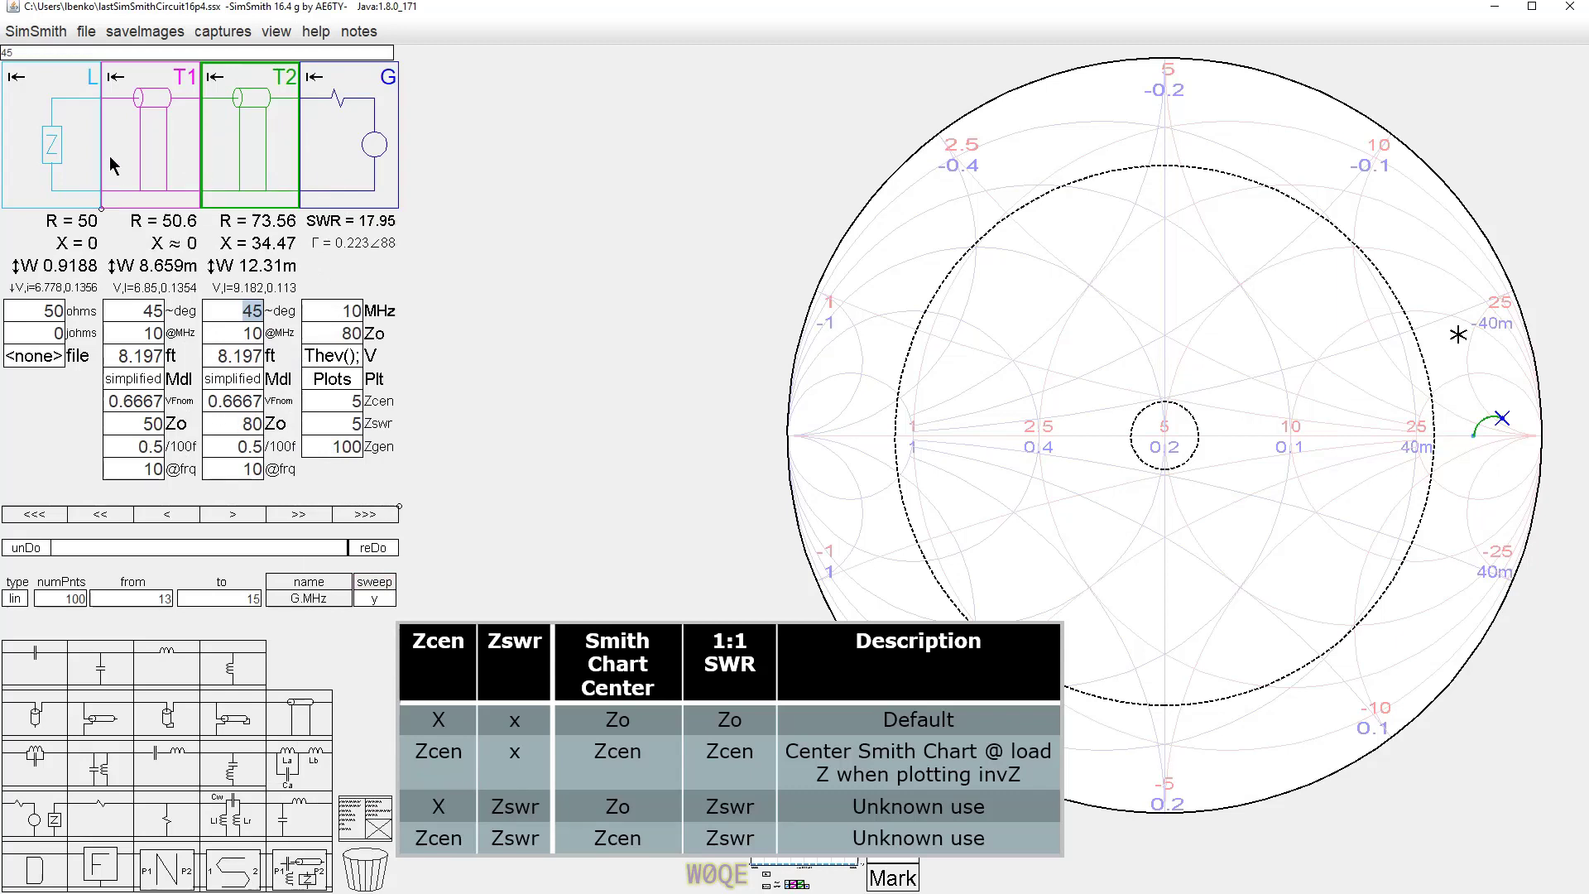
key(Delete)
key(Delete)
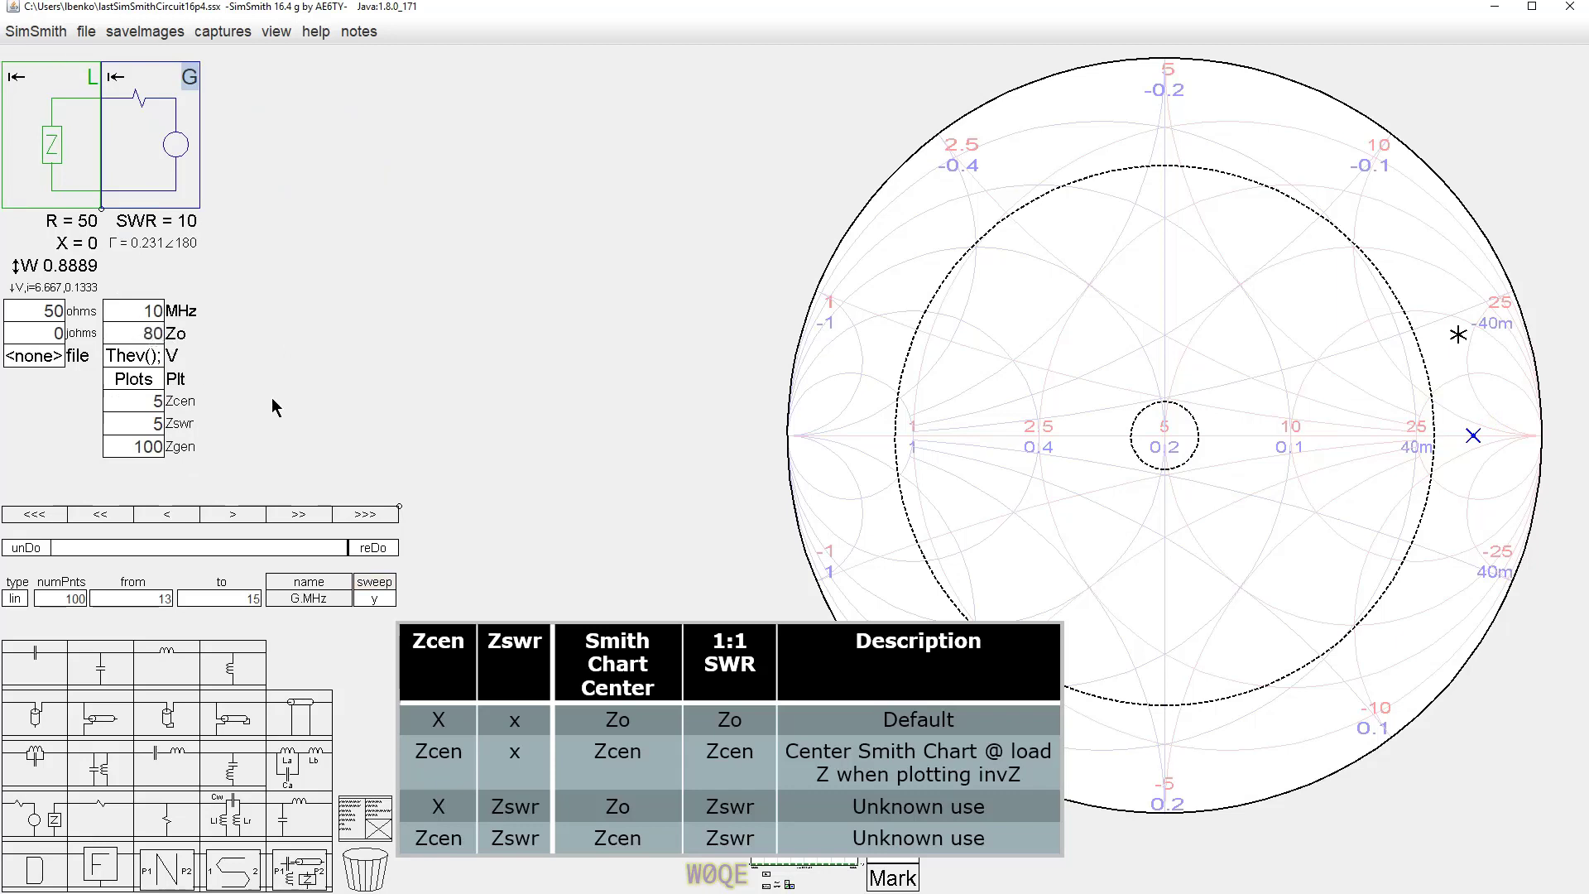
mouse_move(675, 654)
mouse_down()
mouse_move(451, 650)
mouse_move(278, 673)
mouse_move(293, 676)
mouse_up()
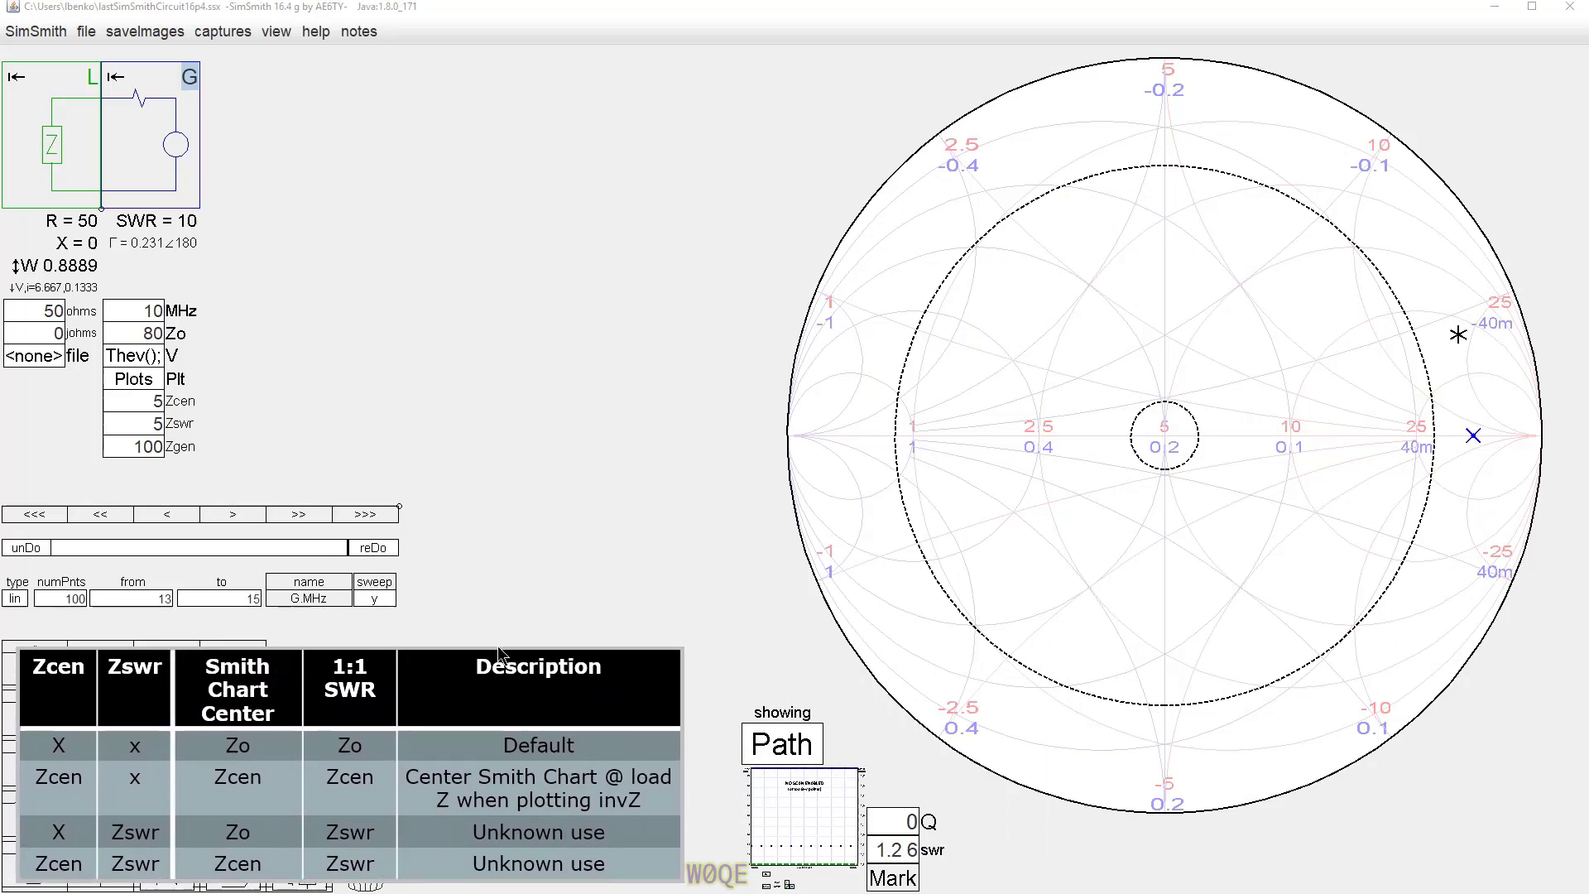